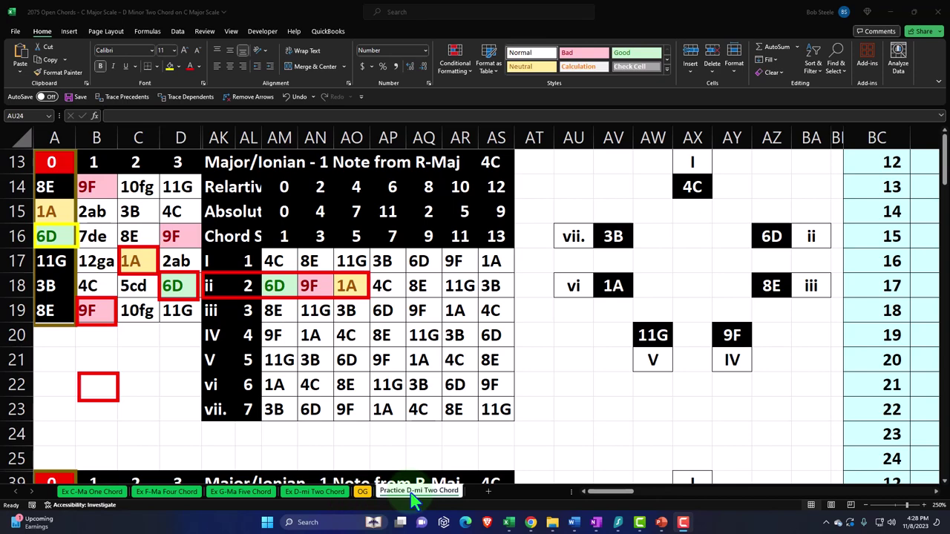
Switch to the OG reference sheet and browse its fretboard grids and lookup tables
{"action": "left_click", "coordinate": [366, 496]}
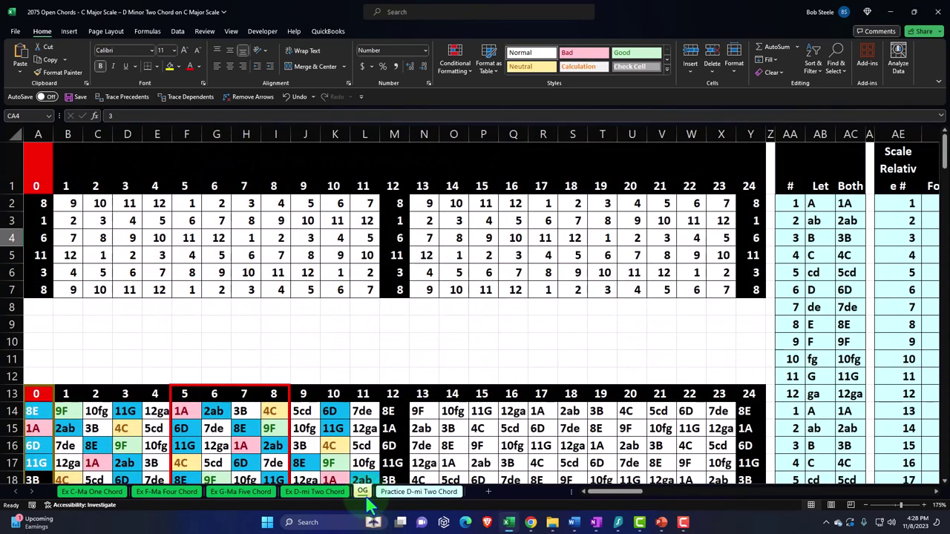
{"action": "scroll", "coordinate": [369, 455], "scroll_direction": "down", "scroll_amount": 2}
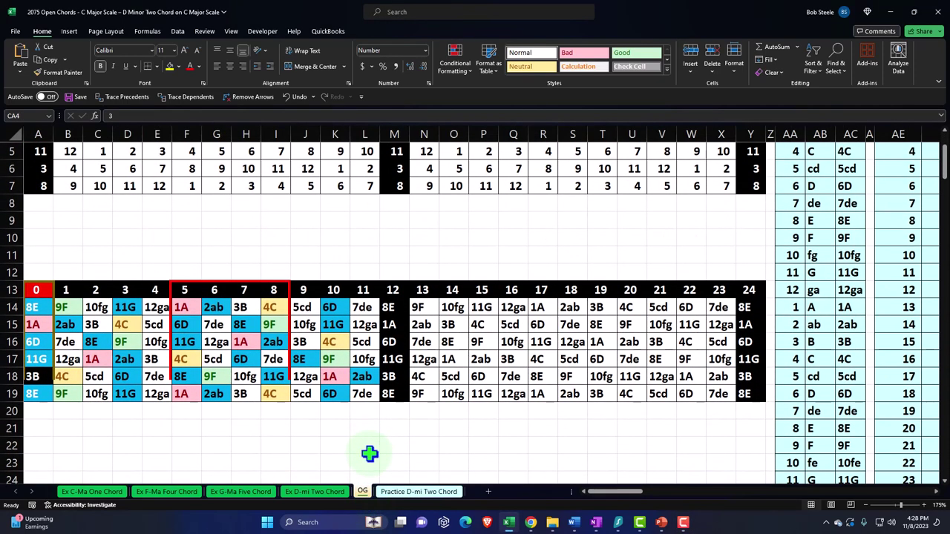
{"action": "scroll", "coordinate": [369, 454], "scroll_direction": "up", "scroll_amount": 1, "text": "ctrl"}
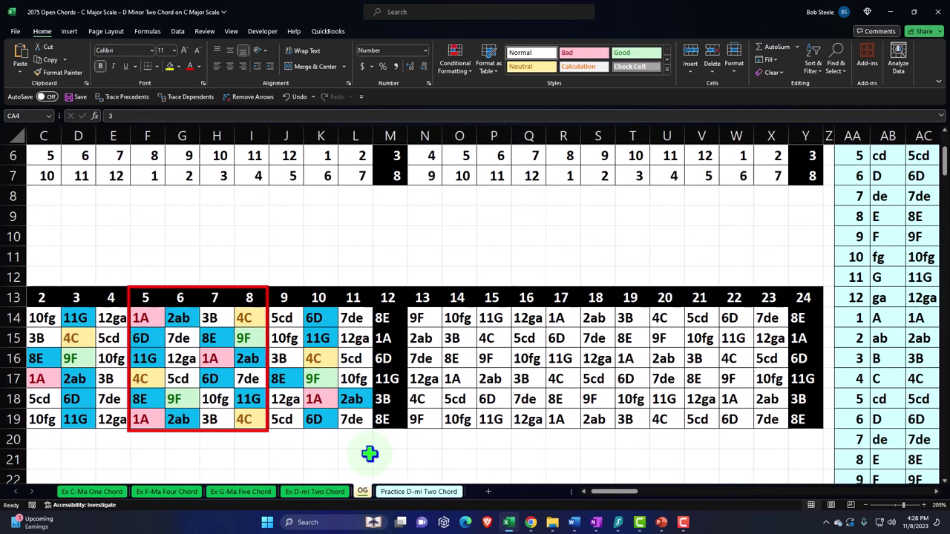
{"action": "scroll", "coordinate": [446, 464], "scroll_direction": "up", "scroll_amount": 1, "text": "ctrl"}
{"action": "scroll", "coordinate": [610, 491], "scroll_direction": "left", "scroll_amount": 2}
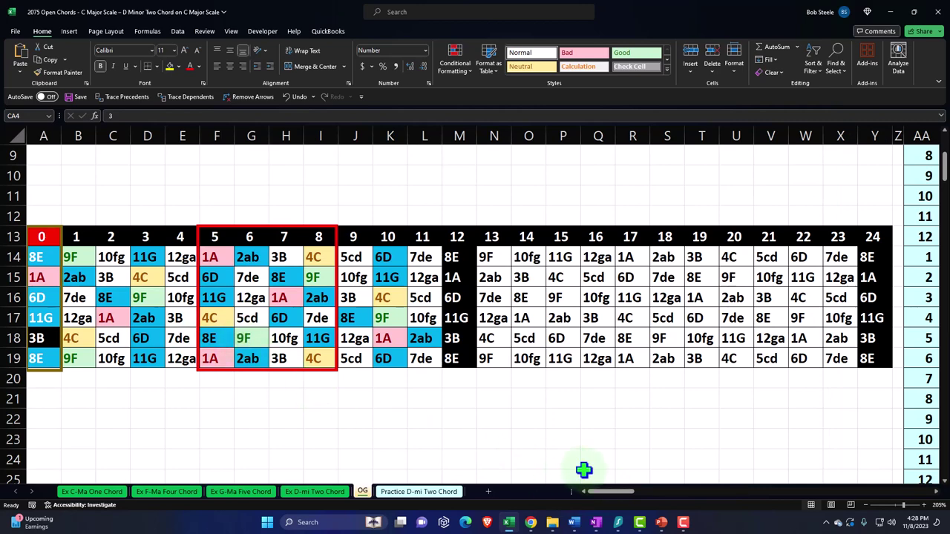
{"action": "scroll", "coordinate": [605, 496], "scroll_direction": "right", "scroll_amount": 5}
{"action": "scroll", "coordinate": [583, 414], "scroll_direction": "right", "scroll_amount": 3}
{"action": "scroll", "coordinate": [572, 405], "scroll_direction": "up", "scroll_amount": 3}
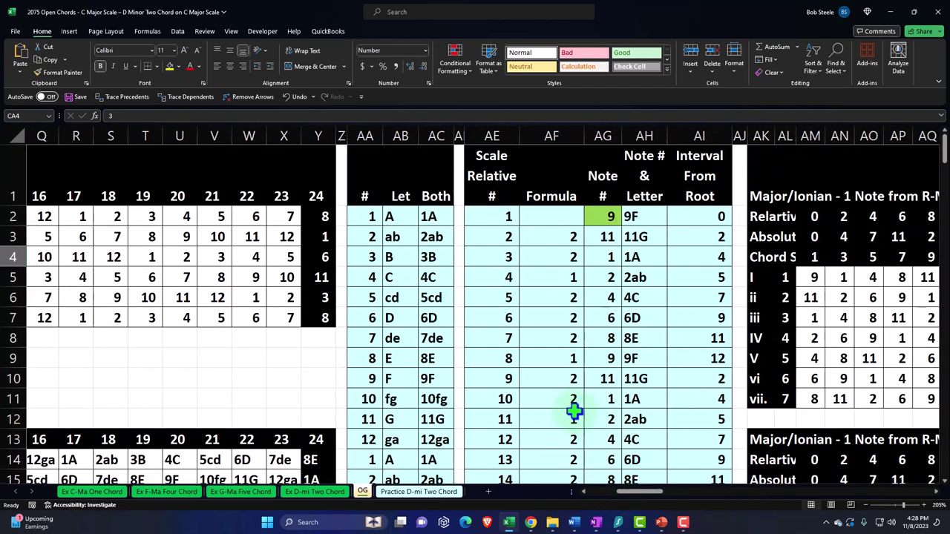
{"action": "scroll", "coordinate": [571, 400], "scroll_direction": "up", "scroll_amount": 1, "text": "ctrl"}
{"action": "scroll", "coordinate": [455, 231], "scroll_direction": "up", "scroll_amount": 1}
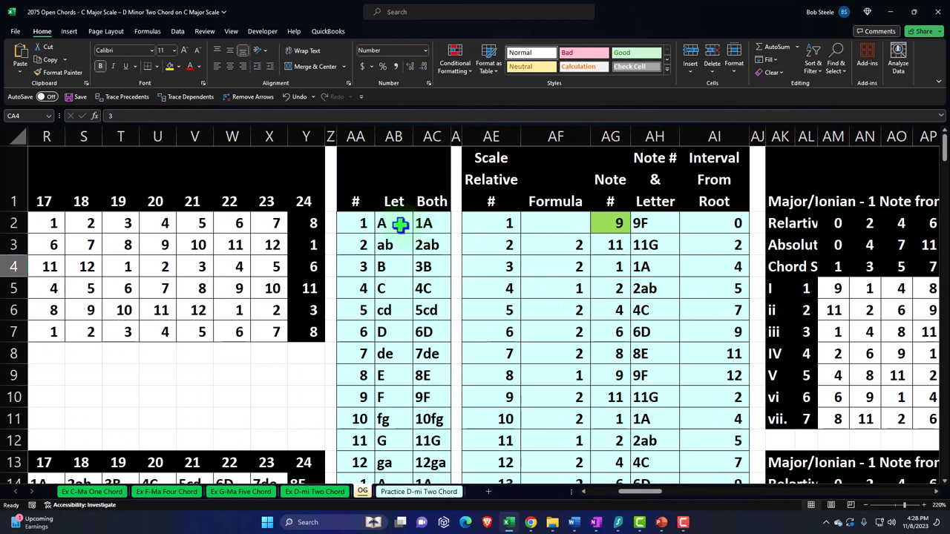
Inspect the lookup table's note number, note letter, joining formula and root value 9
{"action": "left_click", "coordinate": [400, 224]}
{"action": "left_click", "coordinate": [340, 222]}
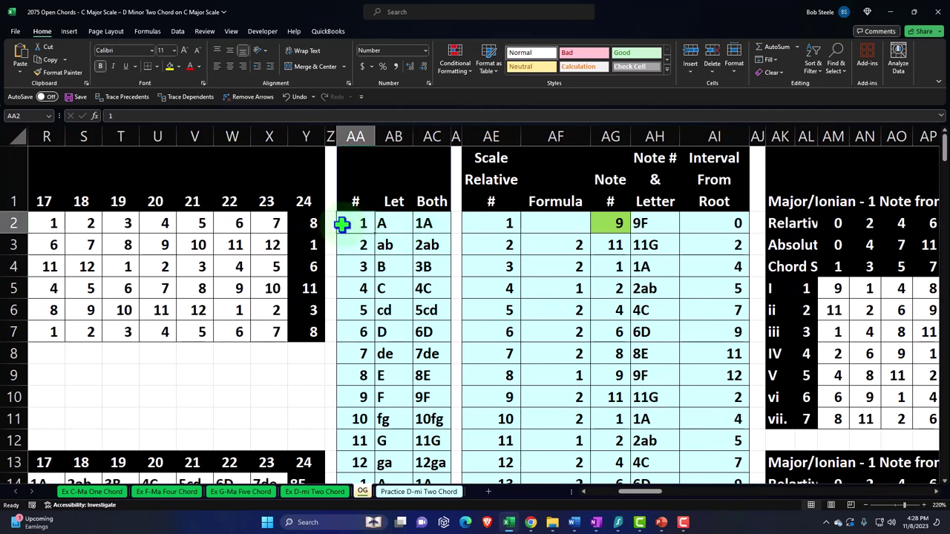
{"action": "left_click", "coordinate": [422, 223]}
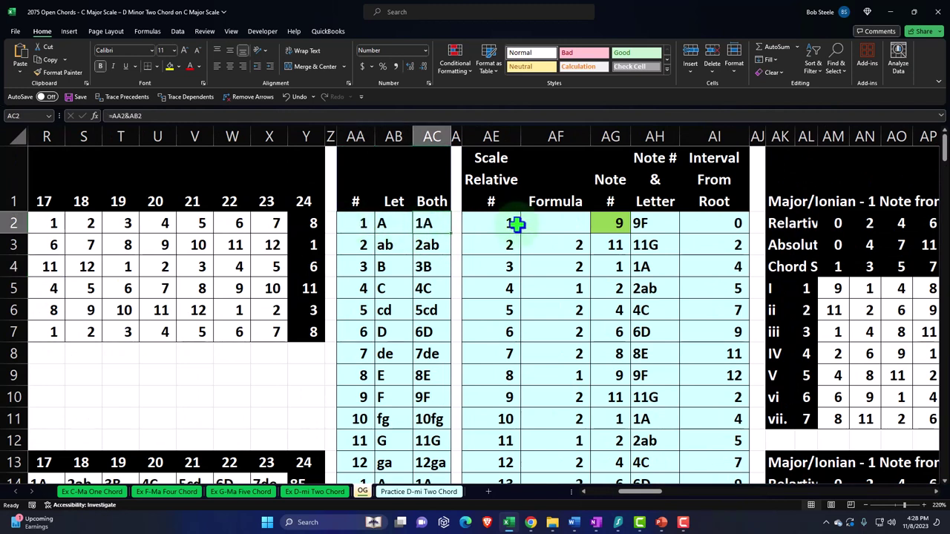
{"action": "left_click", "coordinate": [607, 221]}
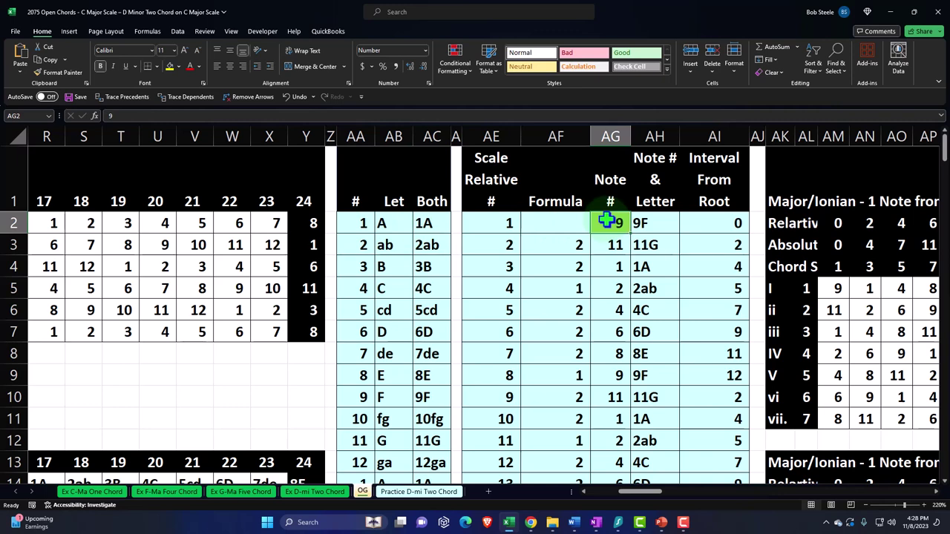
{"action": "key", "text": "Right"}
{"action": "key", "text": "Right"}
{"action": "key", "text": "Right"}
{"action": "key", "text": "Right"}
{"action": "key", "text": "Right"}
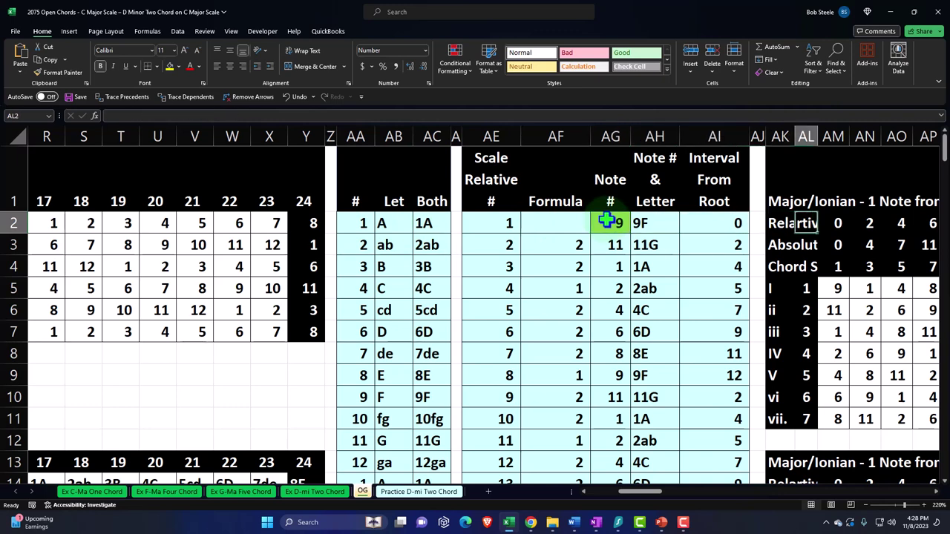
{"action": "key", "text": "Right"}
{"action": "key", "text": "Right"}
{"action": "key", "text": "Right"}
{"action": "key", "text": "Right"}
{"action": "key", "text": "Right"}
{"action": "key", "text": "Right"}
{"action": "key", "text": "Right"}
{"action": "key", "text": "Right"}
{"action": "key", "text": "Right"}
{"action": "key", "text": "Right"}
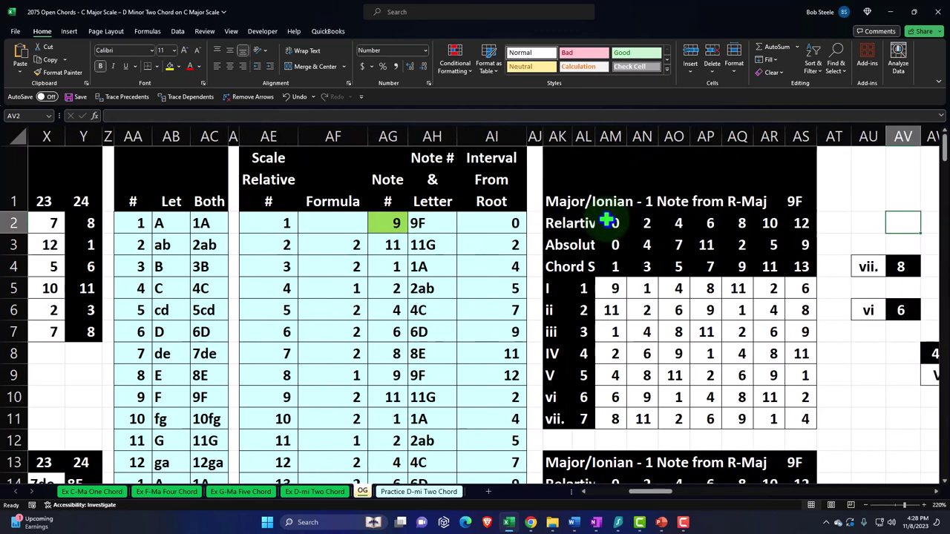
{"action": "scroll", "coordinate": [607, 220], "scroll_direction": "down", "scroll_amount": 2}
{"action": "scroll", "coordinate": [607, 220], "scroll_direction": "down", "scroll_amount": 2}
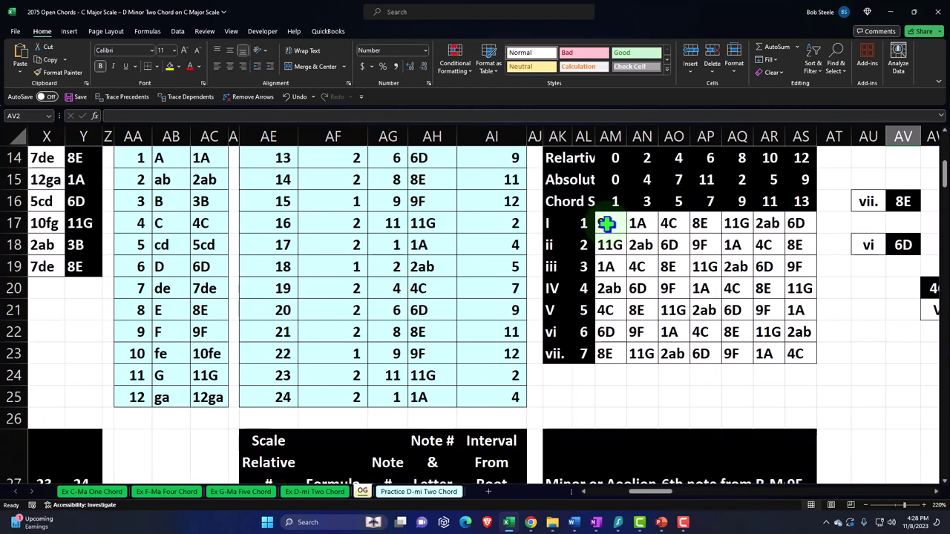
{"action": "left_click", "coordinate": [943, 138]}
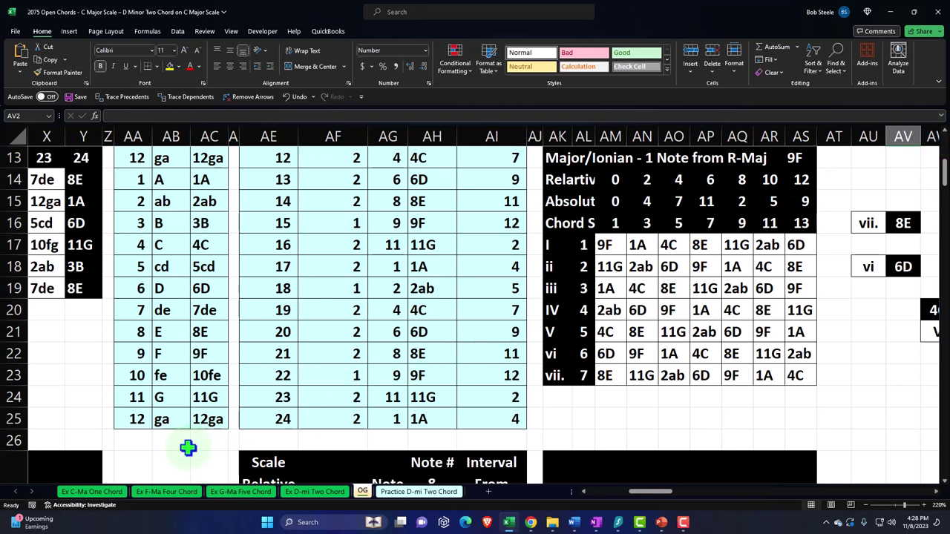
Review the fretboard grid on the Ex C-Ma One Chord example sheet
{"action": "left_click", "coordinate": [111, 496]}
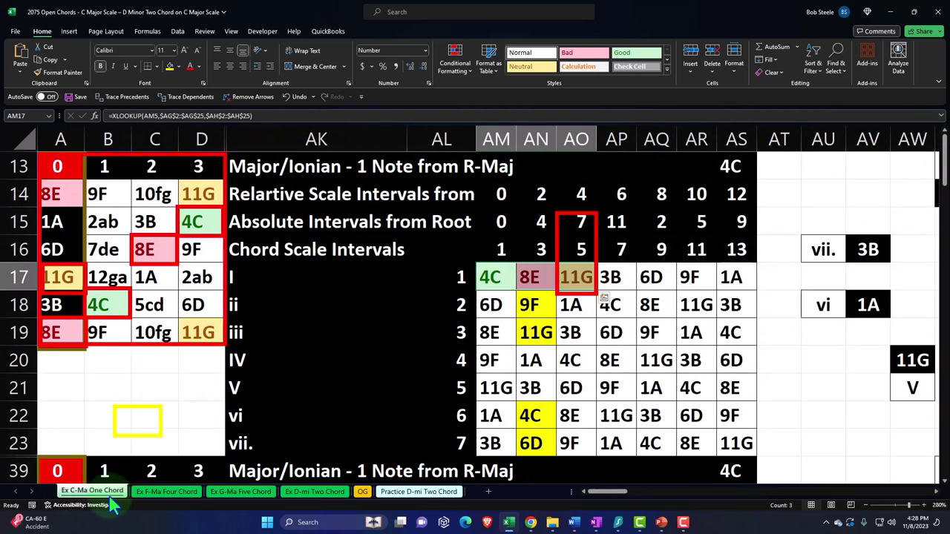
{"action": "mouse_move", "coordinate": [60, 166]}
{"action": "left_mouse_down"}
{"action": "mouse_move", "coordinate": [169, 222]}
{"action": "mouse_move", "coordinate": [197, 278]}
{"action": "mouse_move", "coordinate": [207, 327]}
{"action": "left_mouse_up"}
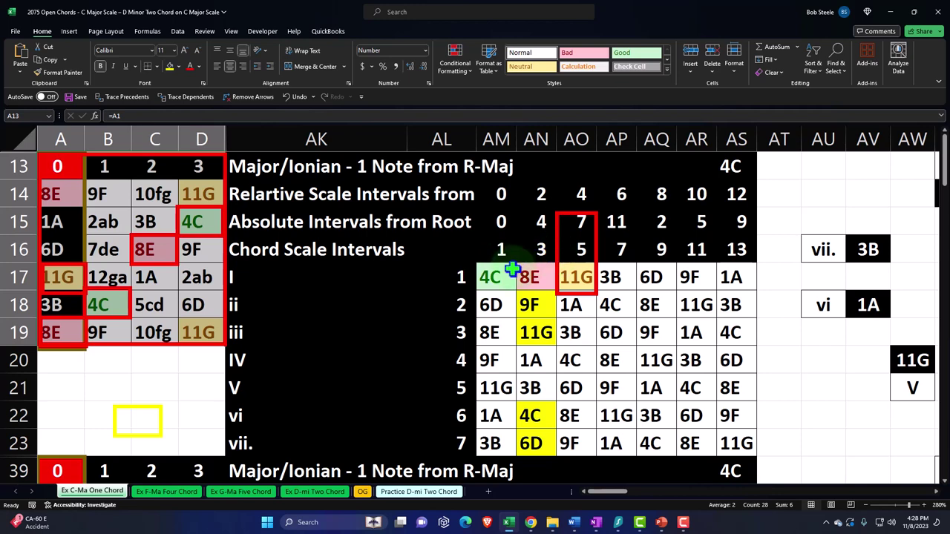
{"action": "scroll", "coordinate": [371, 304], "scroll_direction": "down", "scroll_amount": 2}
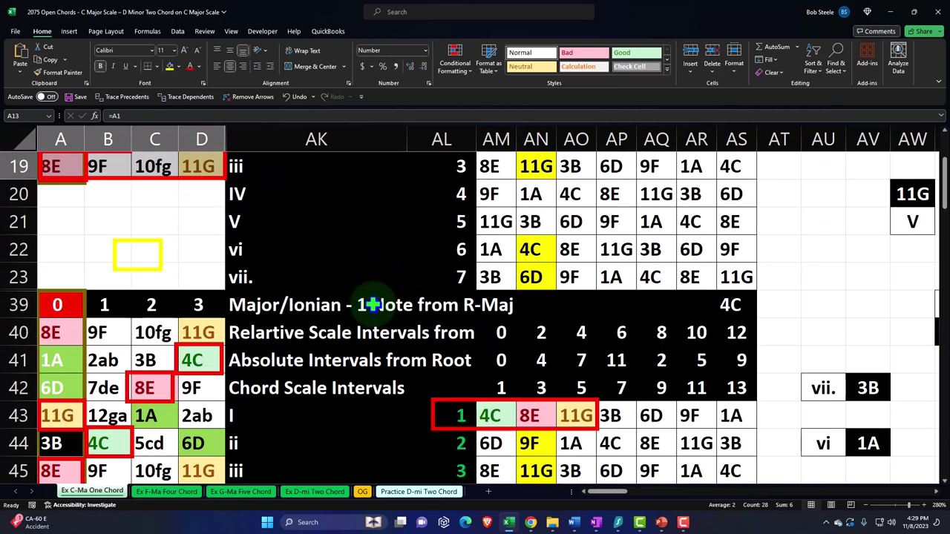
{"action": "scroll", "coordinate": [371, 303], "scroll_direction": "up", "scroll_amount": 2}
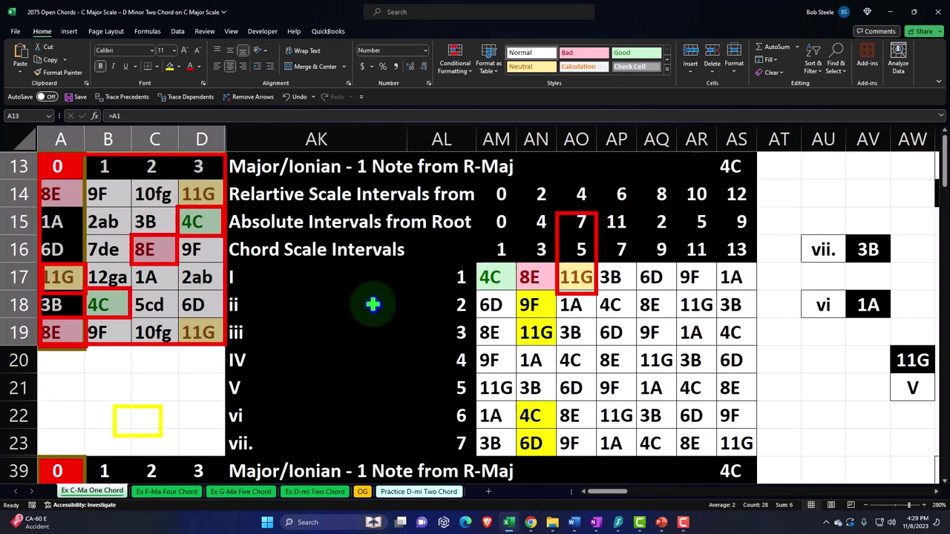
On Ex F-Ma Four Chord, check the I and IV chord formulas and the fretboard grid
{"action": "left_click", "coordinate": [169, 493]}
{"action": "left_click", "coordinate": [402, 277]}
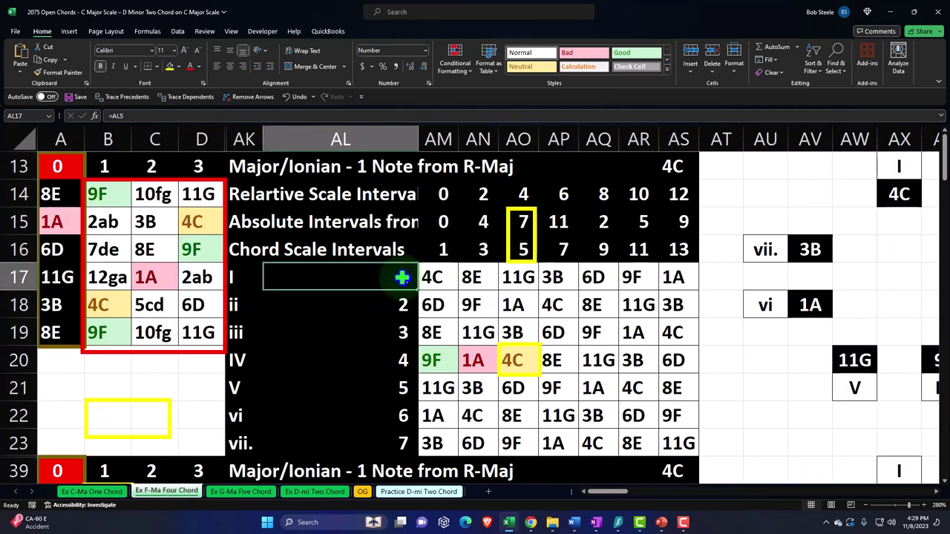
{"action": "left_click", "coordinate": [392, 359]}
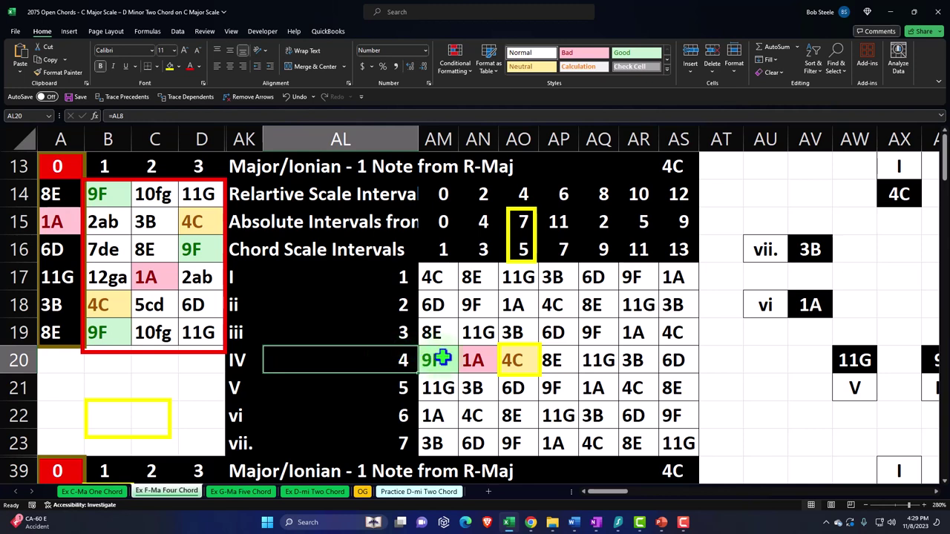
{"action": "left_click", "coordinate": [442, 358]}
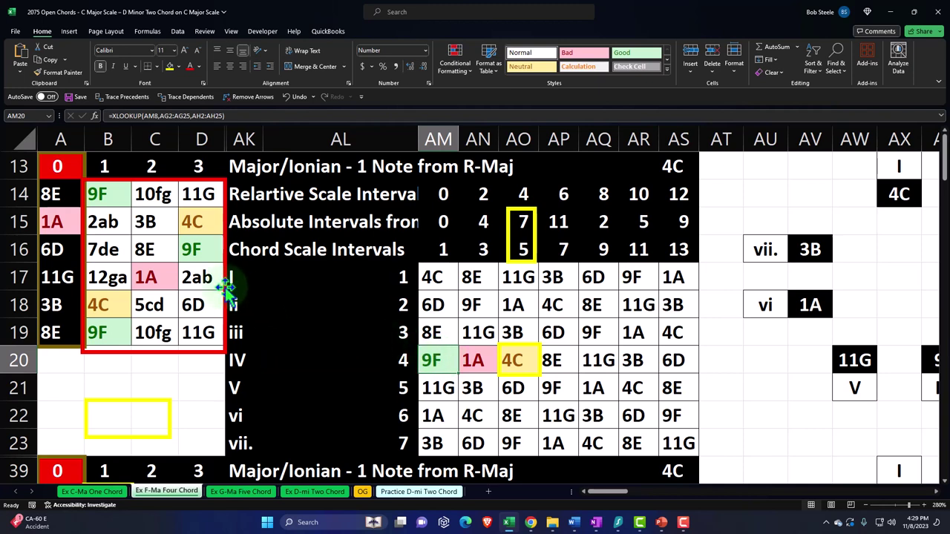
{"action": "left_click_drag", "start_coordinate": [60, 164], "coordinate": [195, 330]}
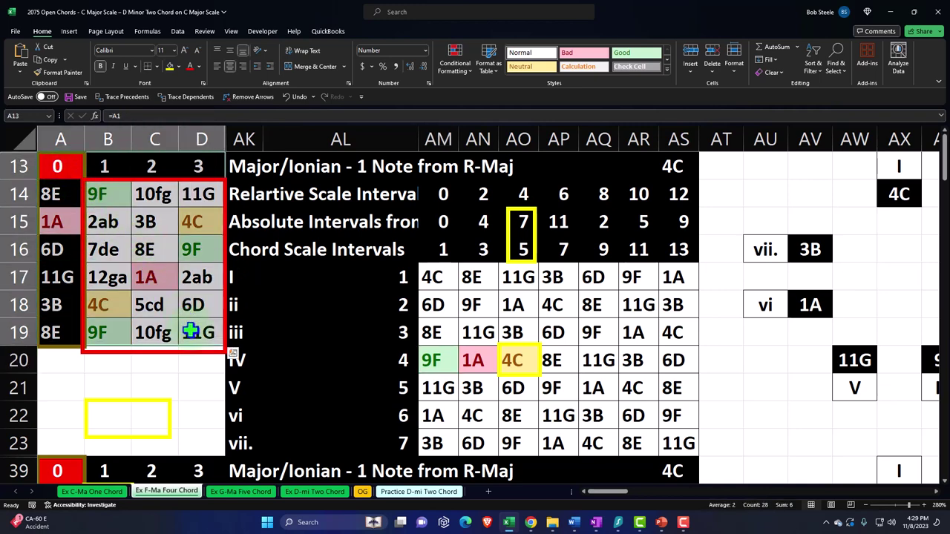
Review the Ex G-Ma Five Chord V chord formula and grid, then open Ex D-mi Two Chord
{"action": "left_click", "coordinate": [241, 491]}
{"action": "left_click", "coordinate": [291, 410]}
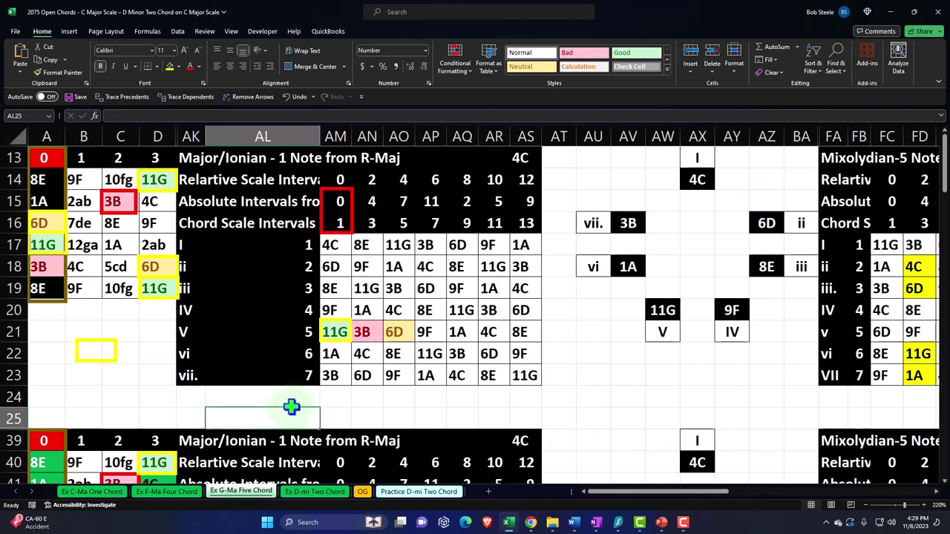
{"action": "left_click", "coordinate": [307, 331]}
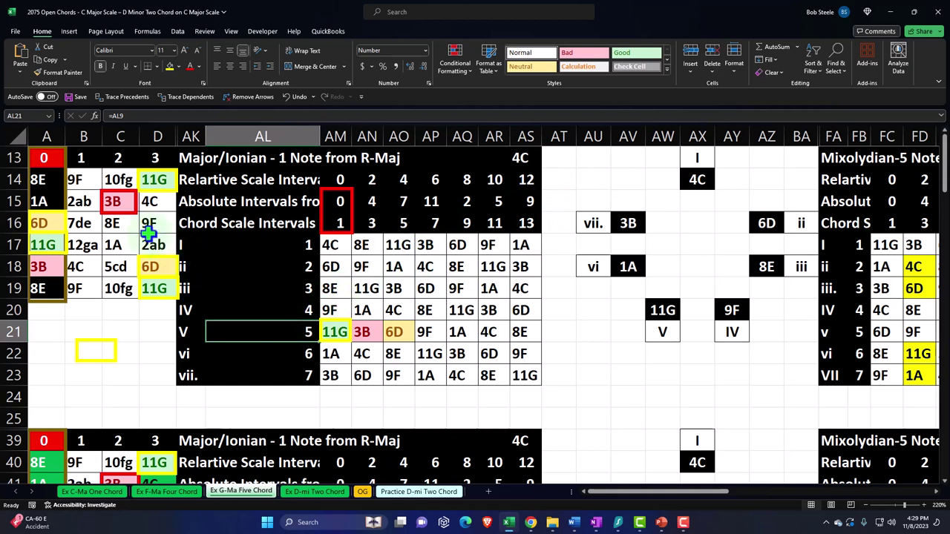
{"action": "mouse_move", "coordinate": [43, 157]}
{"action": "left_mouse_down"}
{"action": "mouse_move", "coordinate": [150, 249]}
{"action": "mouse_move", "coordinate": [162, 289]}
{"action": "left_mouse_up"}
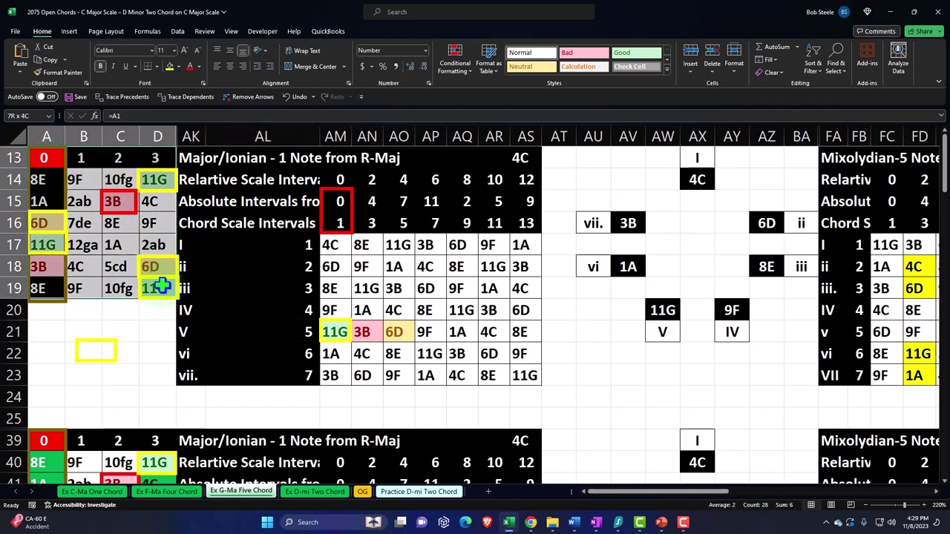
{"action": "left_click", "coordinate": [309, 493]}
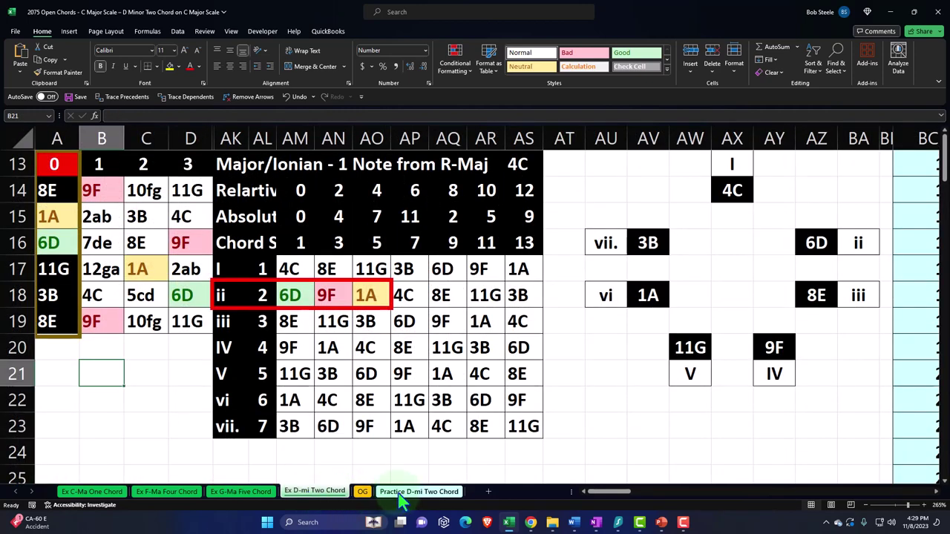
Return to the Practice D-mi Two Chord sheet and select the fretboard grid A13:D19
{"action": "left_click", "coordinate": [399, 493]}
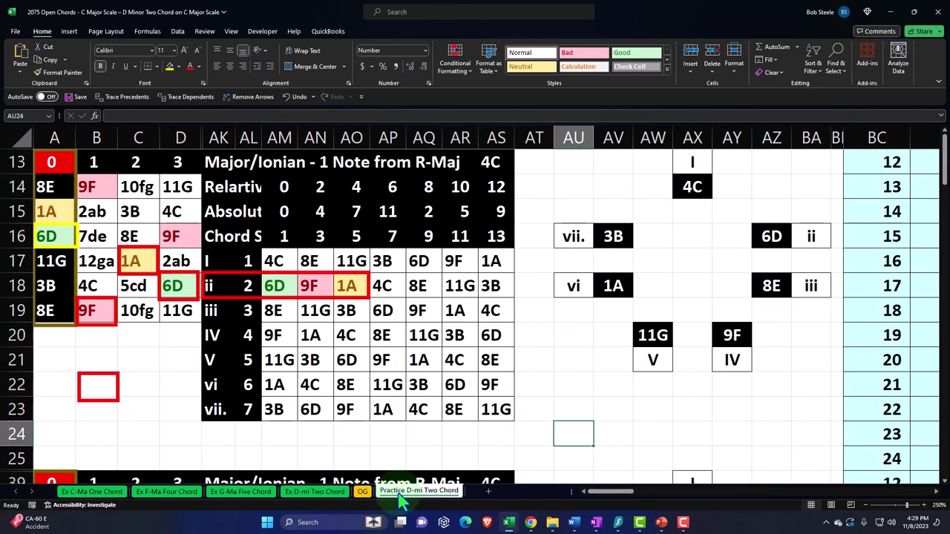
{"action": "left_click", "coordinate": [163, 381]}
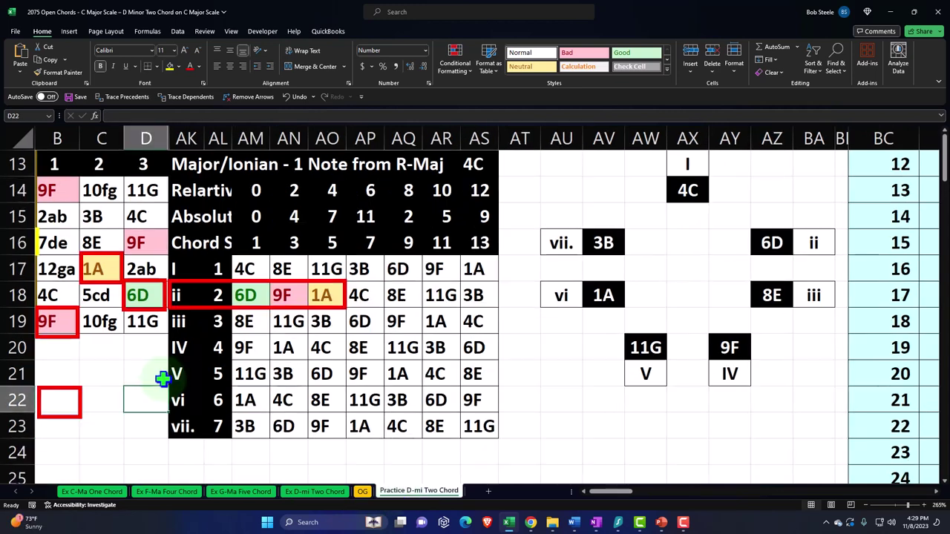
{"action": "scroll", "coordinate": [609, 502], "scroll_direction": "left", "scroll_amount": 1}
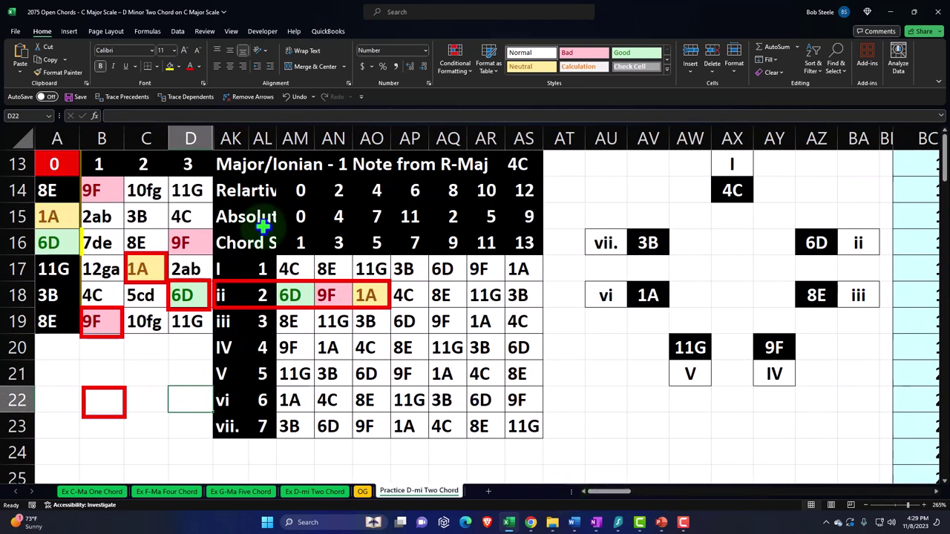
{"action": "left_click_drag", "start_coordinate": [74, 163], "coordinate": [197, 328]}
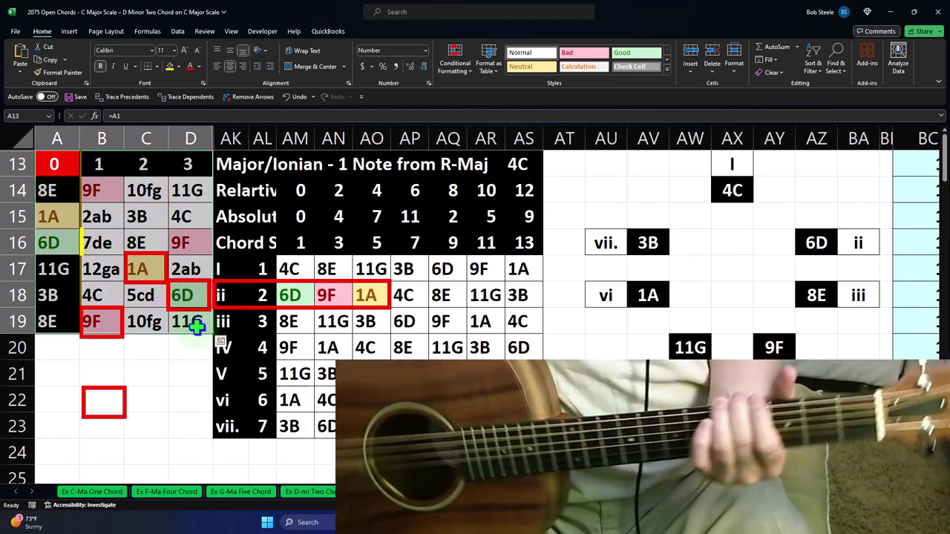
Inspect the formulas behind the open-string notes, root 4C, and the ii, IV, vi chord notes
{"action": "left_click", "coordinate": [60, 158]}
{"action": "left_click", "coordinate": [65, 187]}
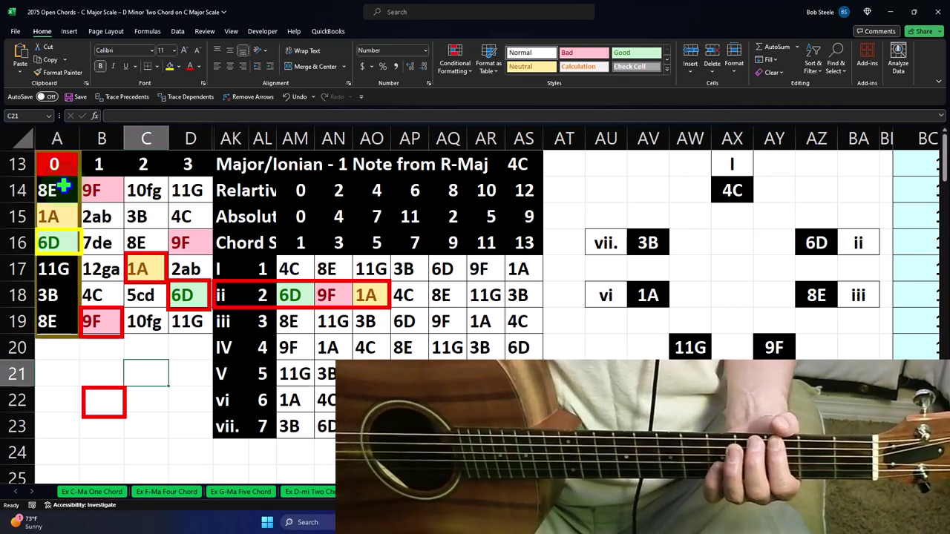
{"action": "left_click", "coordinate": [530, 165]}
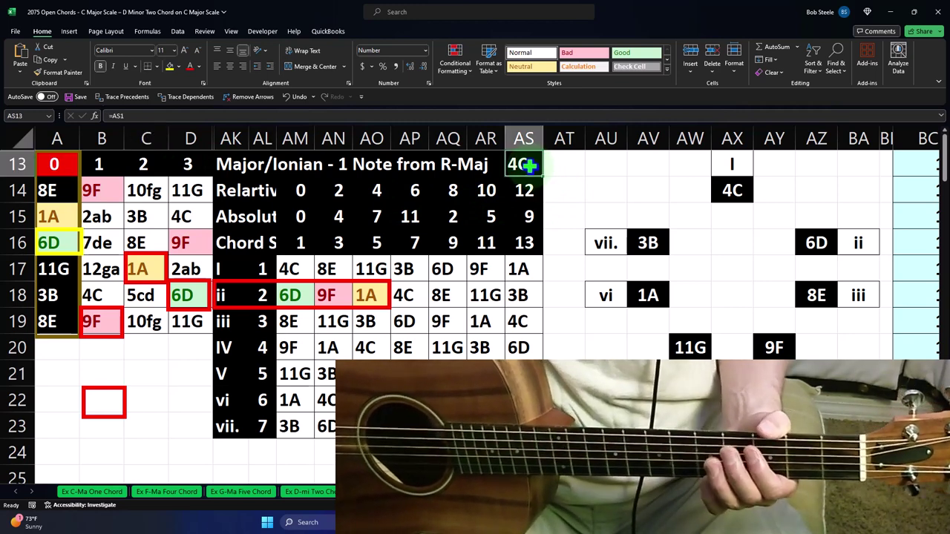
{"action": "left_click", "coordinate": [269, 296]}
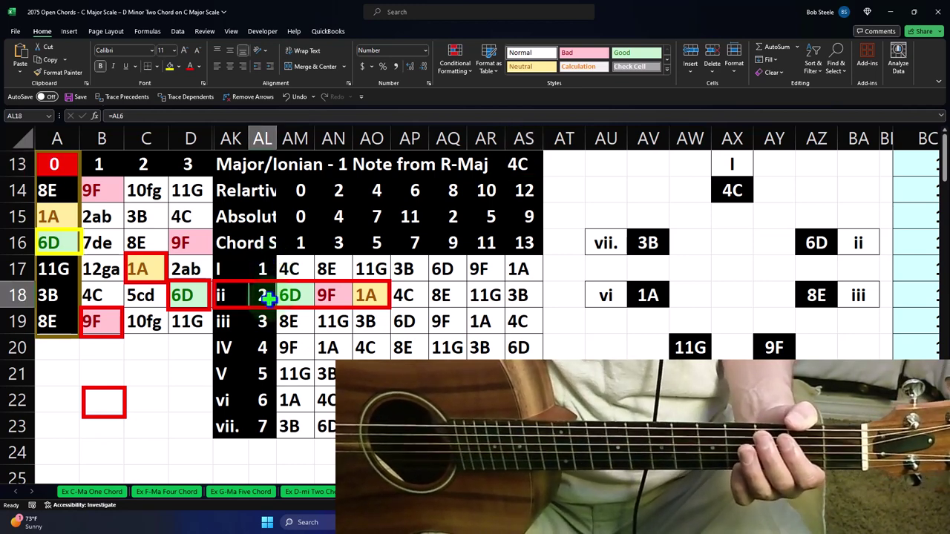
{"action": "left_click", "coordinate": [813, 242]}
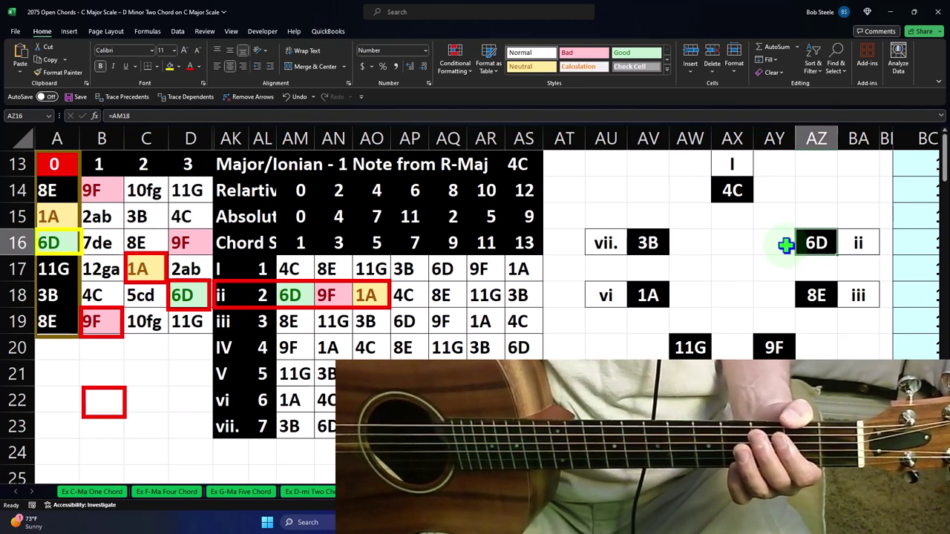
{"action": "left_click", "coordinate": [779, 341]}
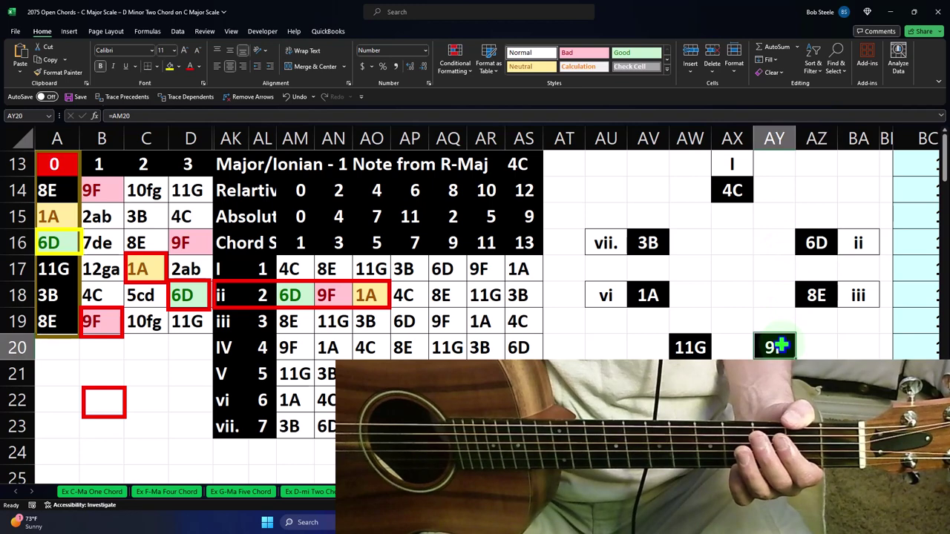
{"action": "left_click", "coordinate": [648, 295]}
{"action": "left_click_drag", "start_coordinate": [301, 295], "coordinate": [364, 299]}
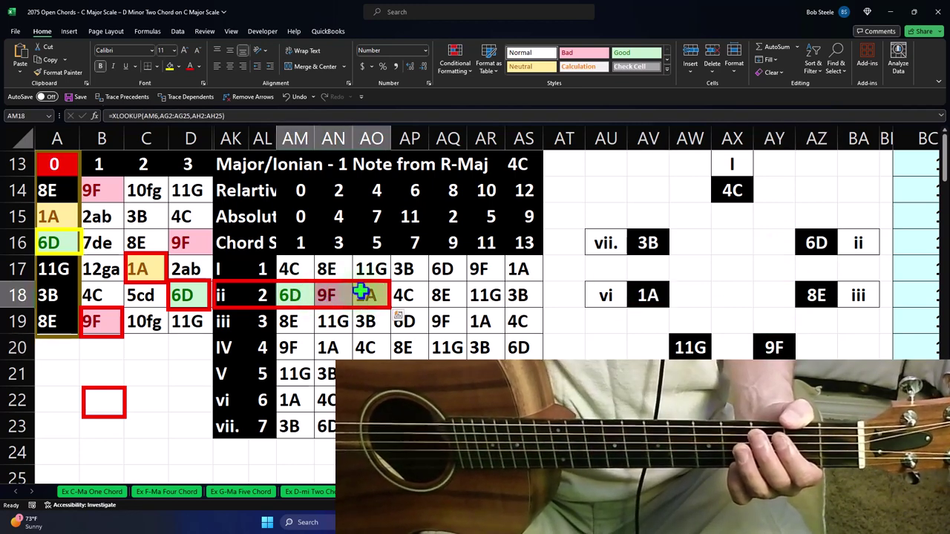
{"action": "left_click_drag", "start_coordinate": [300, 243], "coordinate": [369, 247]}
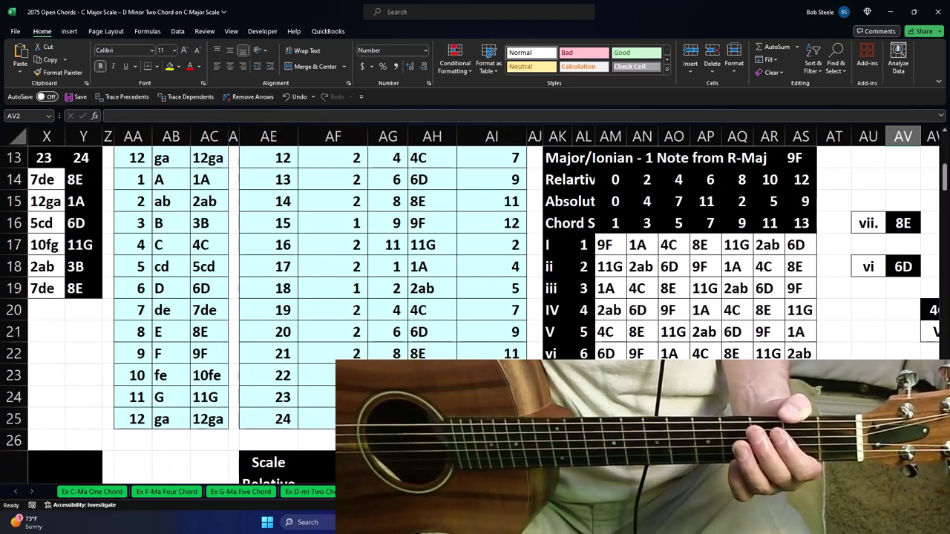
Enter 6 as the scale root number in AG2
{"action": "scroll", "coordinate": [418, 251], "scroll_direction": "up", "scroll_amount": 4}
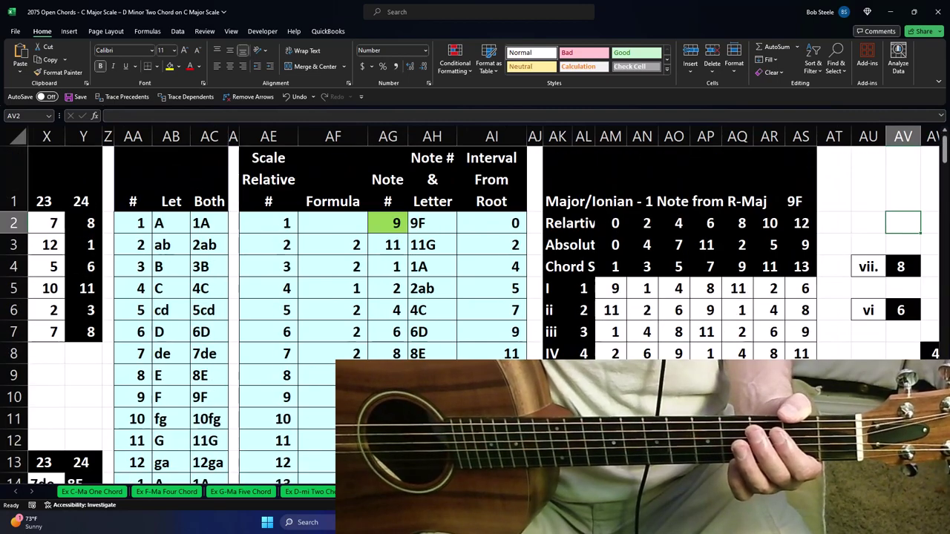
{"action": "left_click", "coordinate": [394, 218]}
{"action": "type", "text": "6"}
{"action": "key", "text": "Return"}
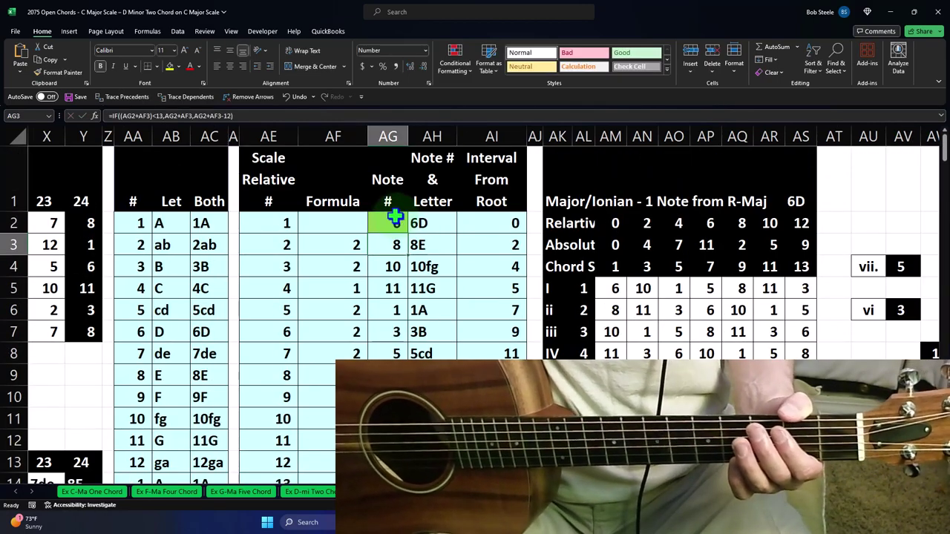
Scroll to the Minor/Aeolian table and select its chord notes 6D, 9F and 1A
{"action": "scroll", "coordinate": [537, 275], "scroll_direction": "down", "scroll_amount": 1}
{"action": "scroll", "coordinate": [537, 274], "scroll_direction": "down", "scroll_amount": 1}
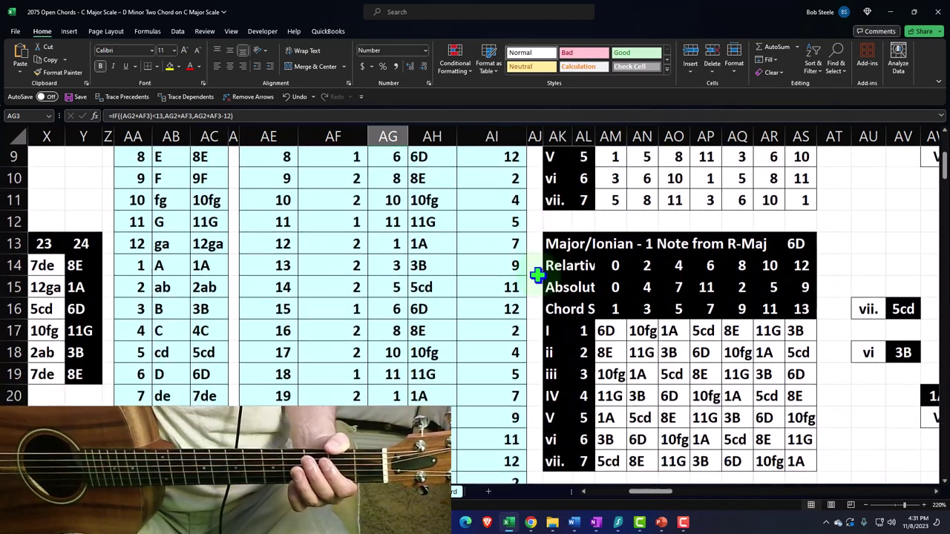
{"action": "scroll", "coordinate": [550, 245], "scroll_direction": "down", "scroll_amount": 1}
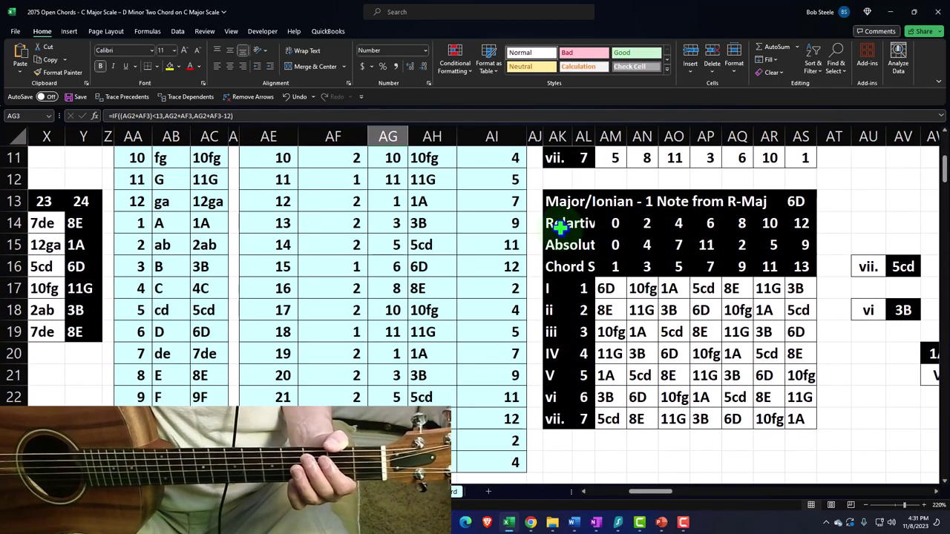
{"action": "scroll", "coordinate": [559, 228], "scroll_direction": "down", "scroll_amount": 2}
{"action": "scroll", "coordinate": [560, 228], "scroll_direction": "down", "scroll_amount": 1}
{"action": "scroll", "coordinate": [559, 227], "scroll_direction": "down", "scroll_amount": 2}
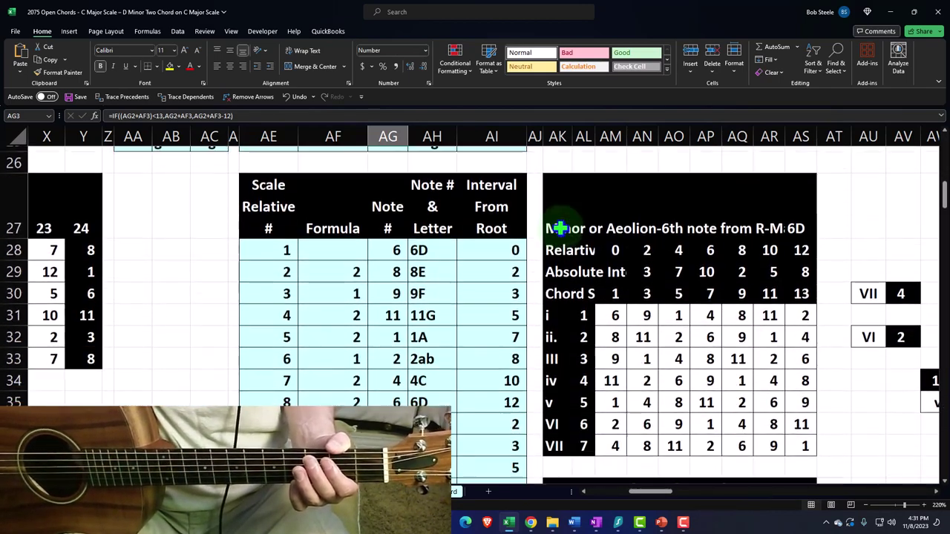
{"action": "scroll", "coordinate": [560, 228], "scroll_direction": "down", "scroll_amount": 1}
{"action": "scroll", "coordinate": [560, 228], "scroll_direction": "down", "scroll_amount": 1}
{"action": "scroll", "coordinate": [560, 228], "scroll_direction": "down", "scroll_amount": 2}
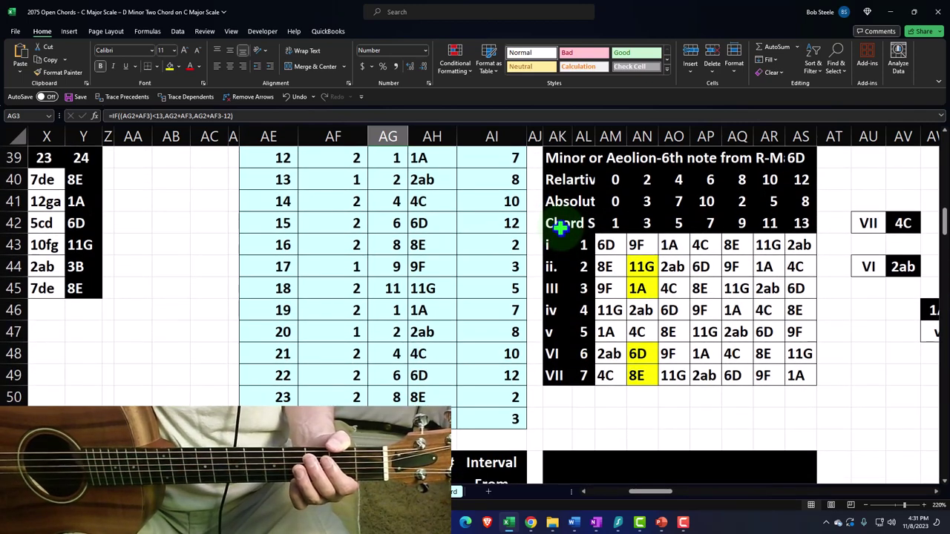
{"action": "left_click", "coordinate": [616, 245]}
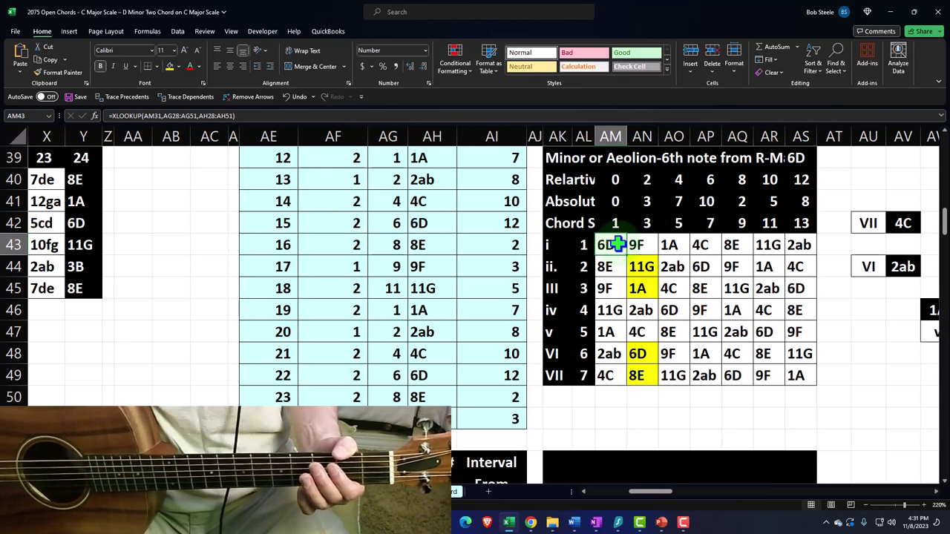
{"action": "left_click", "coordinate": [609, 288], "text": "ctrl"}
{"action": "left_click", "coordinate": [612, 332], "text": "ctrl"}
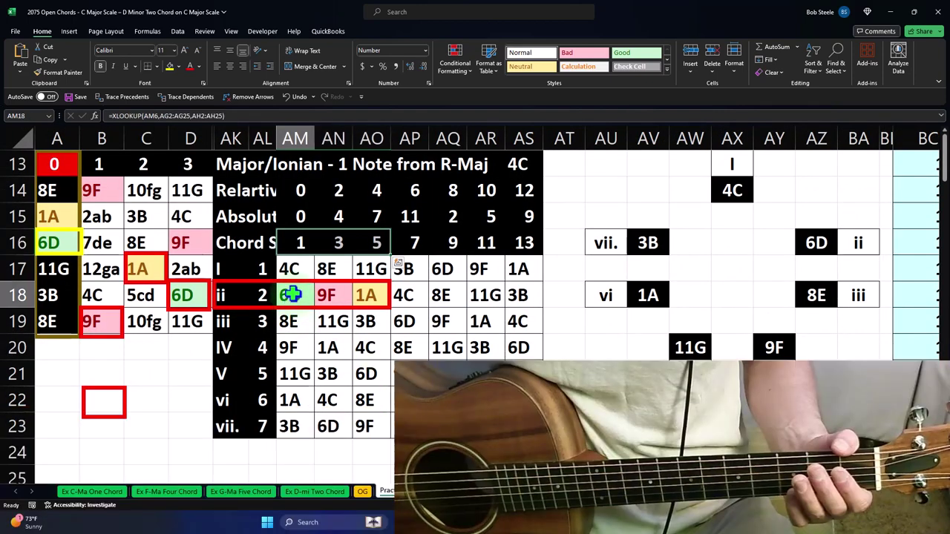
{"action": "mouse_move", "coordinate": [292, 296]}
{"action": "left_mouse_down"}
{"action": "mouse_move", "coordinate": [382, 299]}
{"action": "mouse_move", "coordinate": [297, 295]}
{"action": "left_mouse_up"}
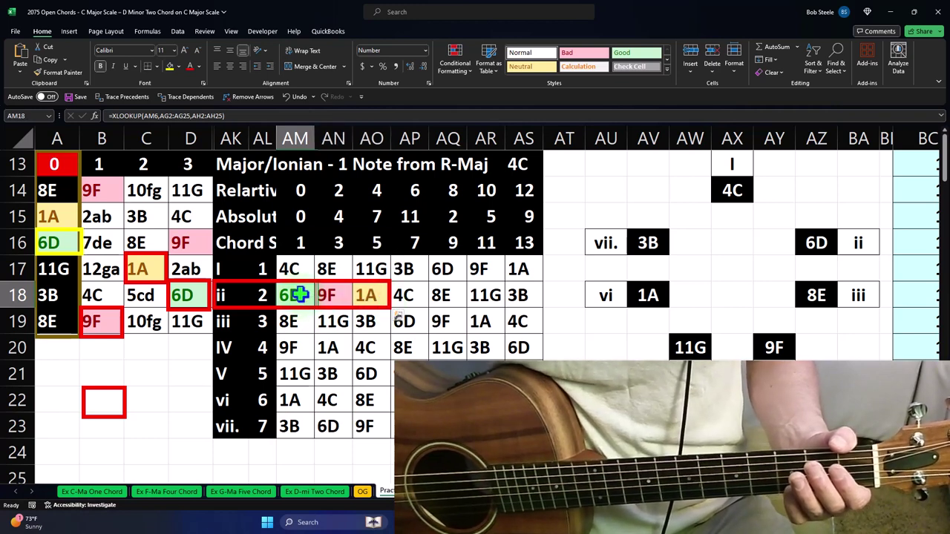
{"action": "left_click", "coordinate": [183, 295]}
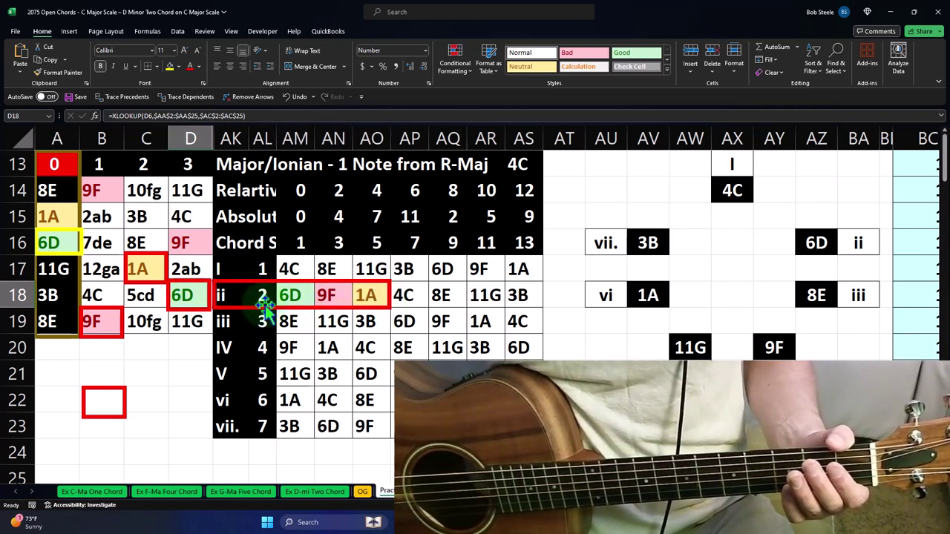
{"action": "left_click", "coordinate": [322, 297]}
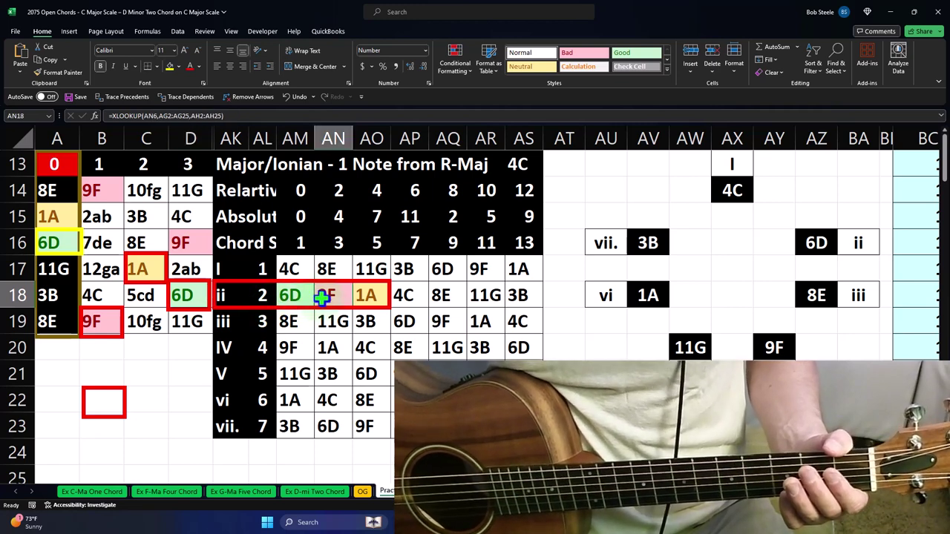
{"action": "left_click", "coordinate": [186, 243]}
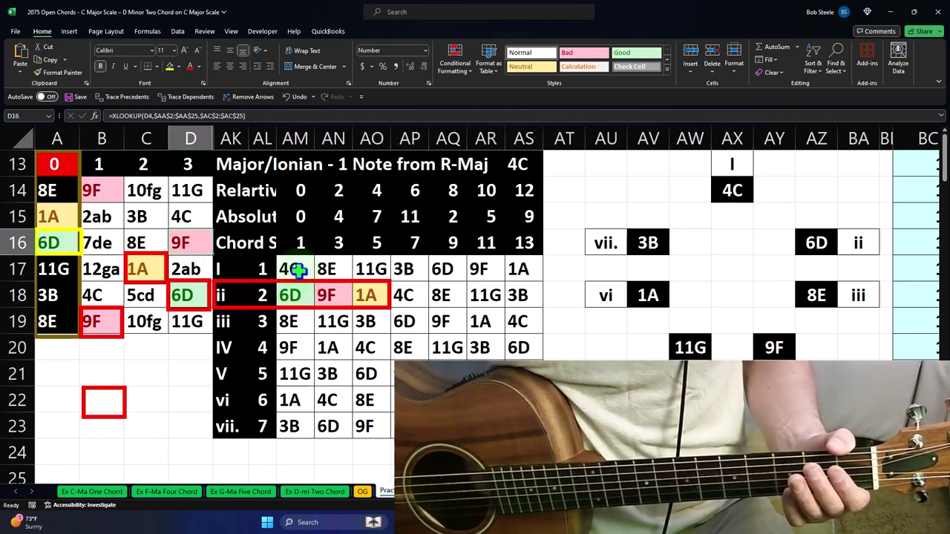
{"action": "left_click", "coordinate": [366, 294]}
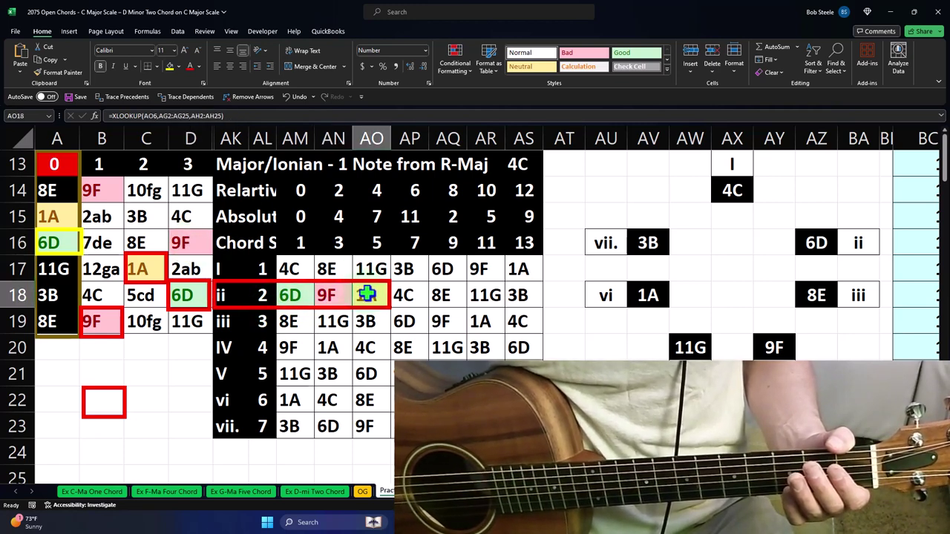
{"action": "left_click", "coordinate": [151, 265]}
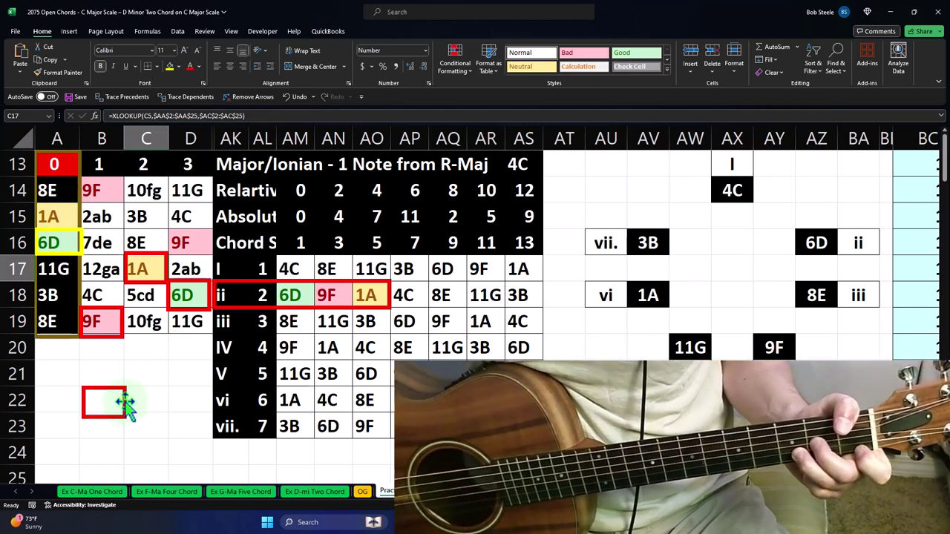
Move the red rectangle from the open-string column onto the 9F note in B14
{"action": "left_click_drag", "start_coordinate": [125, 402], "coordinate": [78, 214]}
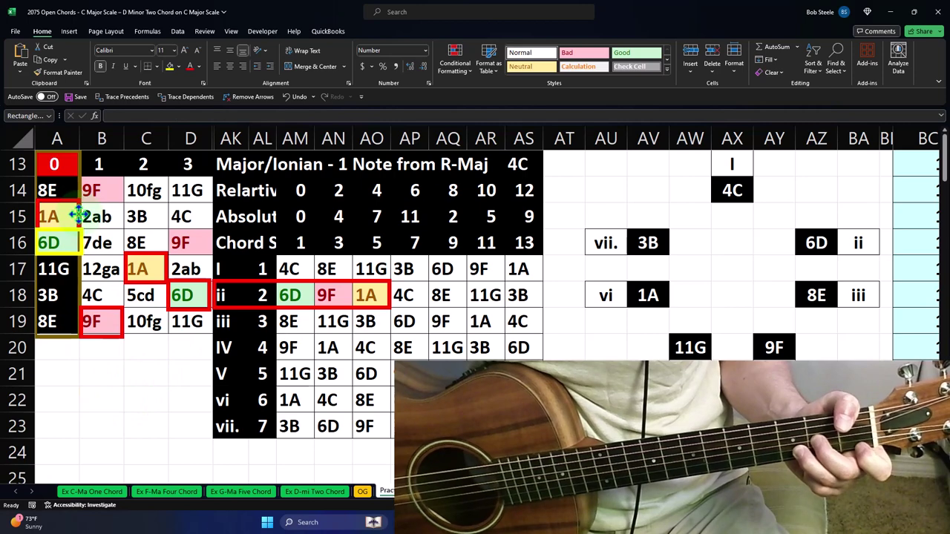
{"action": "left_click_drag", "start_coordinate": [78, 214], "coordinate": [78, 216]}
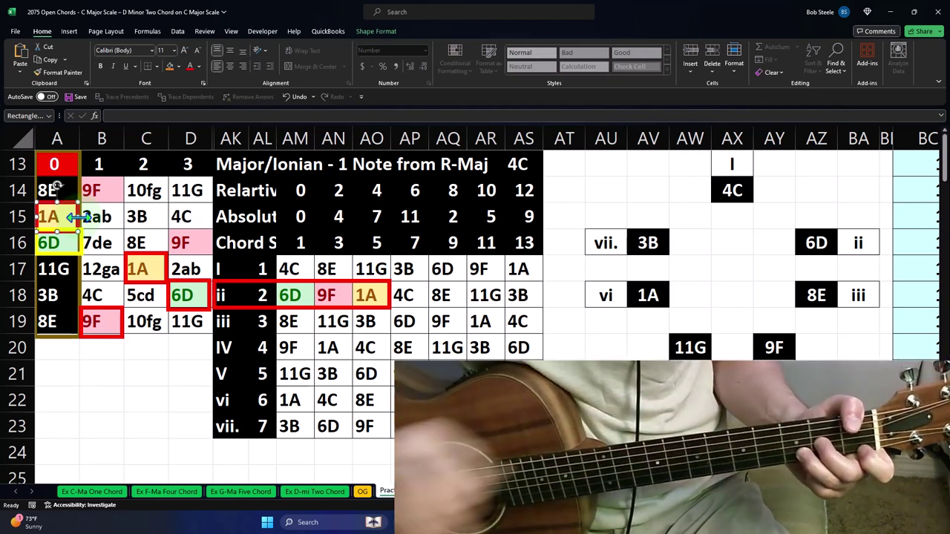
{"action": "left_click", "coordinate": [72, 207]}
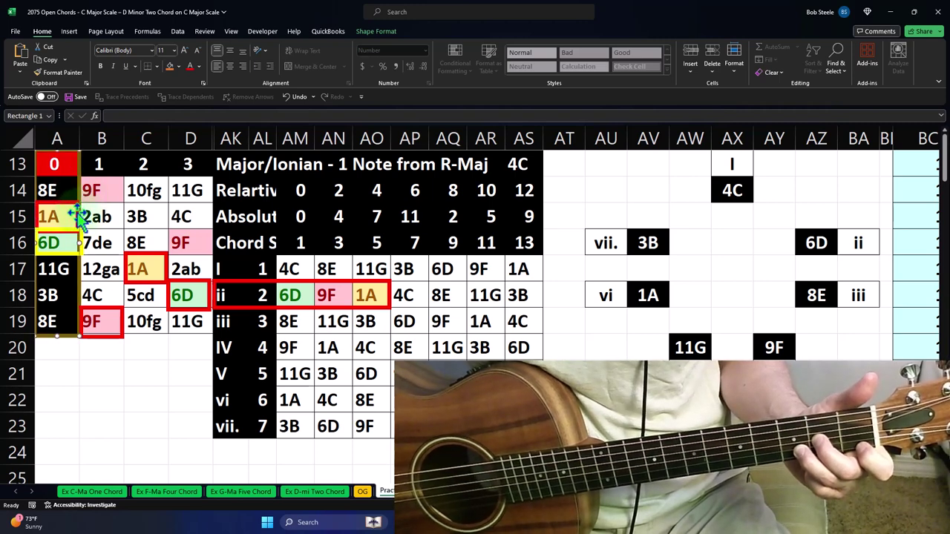
{"action": "mouse_move", "coordinate": [77, 215]}
{"action": "left_mouse_down"}
{"action": "mouse_move", "coordinate": [76, 186]}
{"action": "mouse_move", "coordinate": [84, 191]}
{"action": "left_mouse_up"}
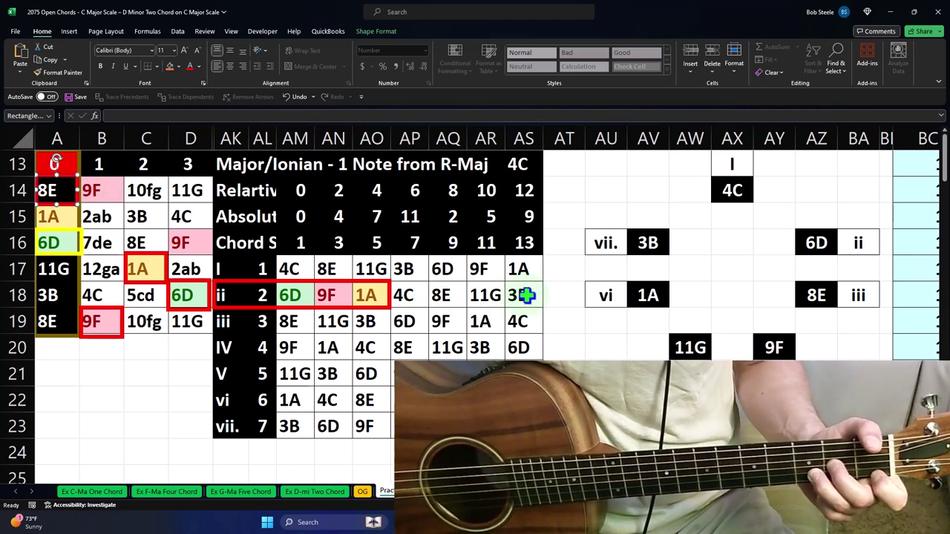
{"action": "left_click", "coordinate": [444, 296]}
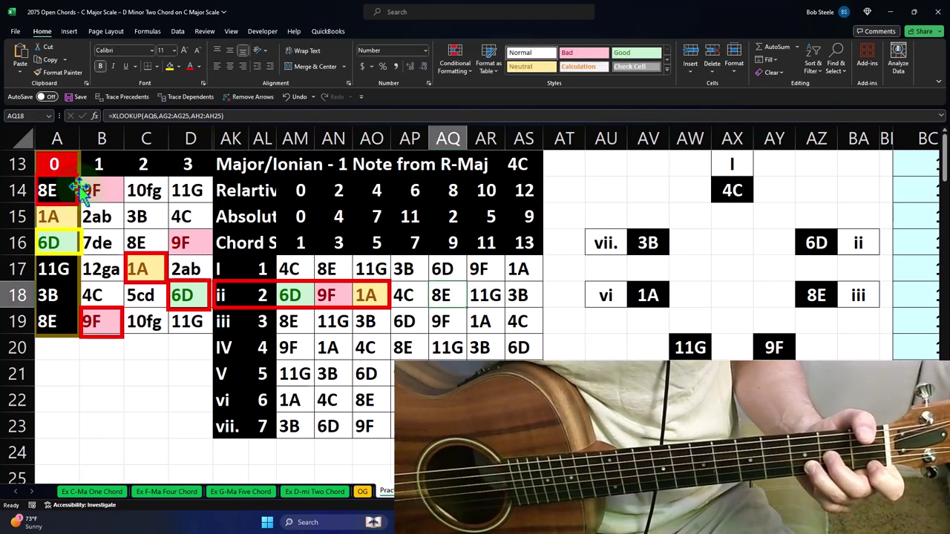
{"action": "left_click_drag", "start_coordinate": [76, 186], "coordinate": [119, 188]}
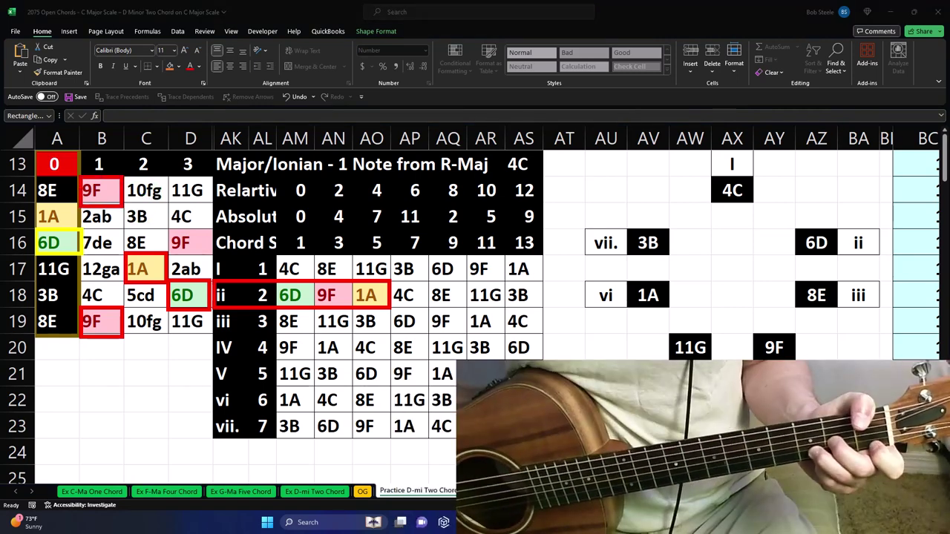
Review the ii chord notes 6D, 9F, 1A, then move the red rectangle below the grid to rows 21–22
{"action": "left_click", "coordinate": [338, 294]}
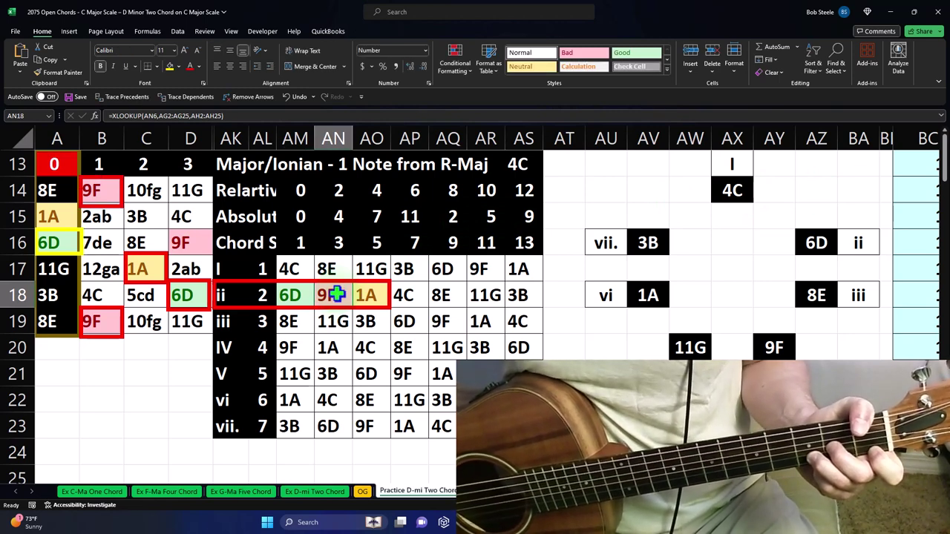
{"action": "left_click_drag", "start_coordinate": [304, 296], "coordinate": [360, 295]}
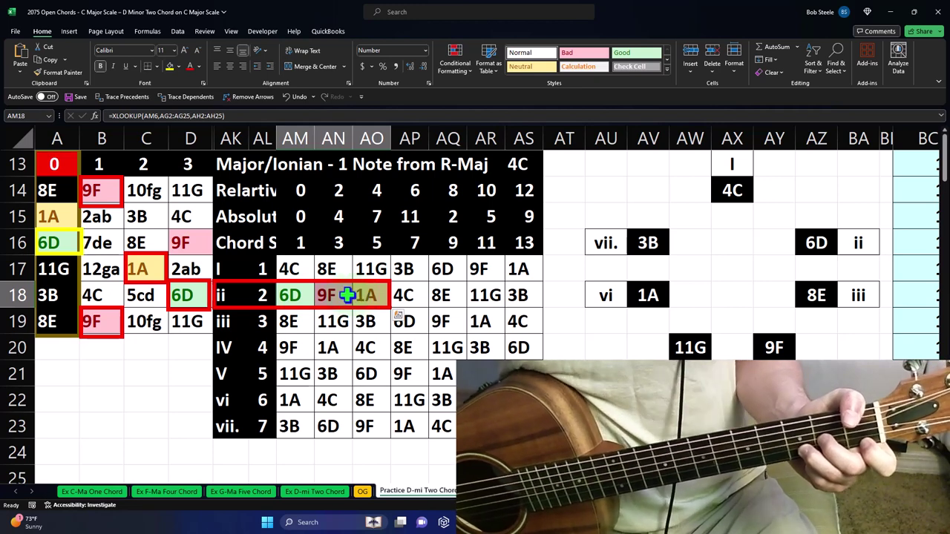
{"action": "left_click", "coordinate": [56, 242]}
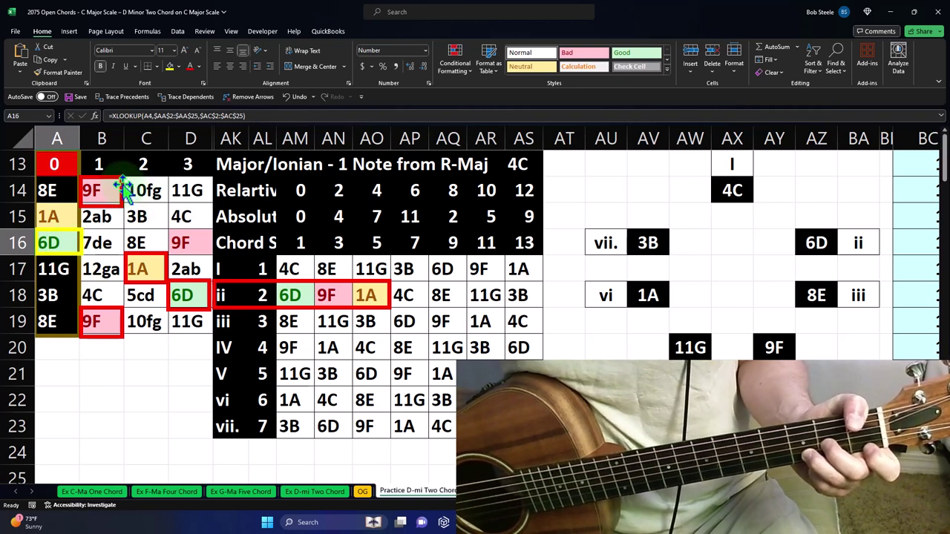
{"action": "left_click_drag", "start_coordinate": [125, 190], "coordinate": [138, 385]}
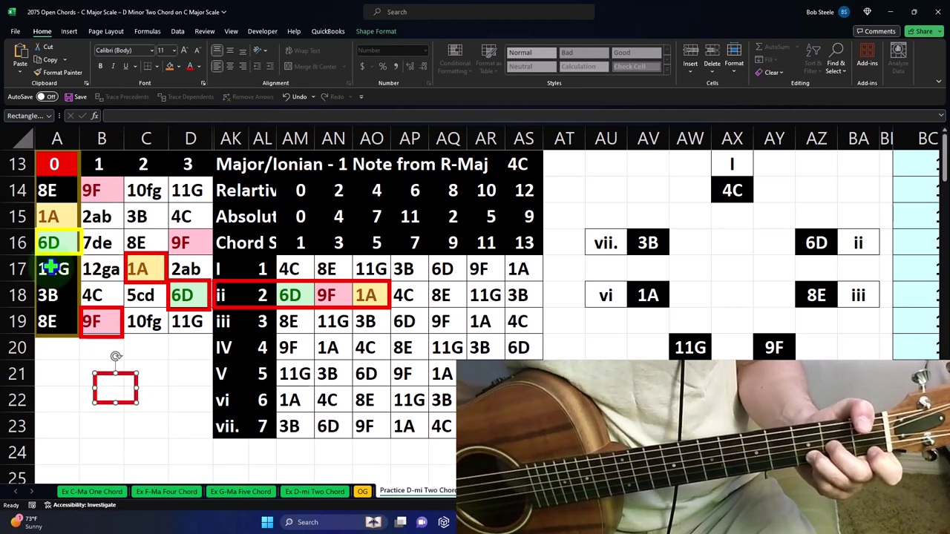
{"action": "left_click", "coordinate": [527, 169]}
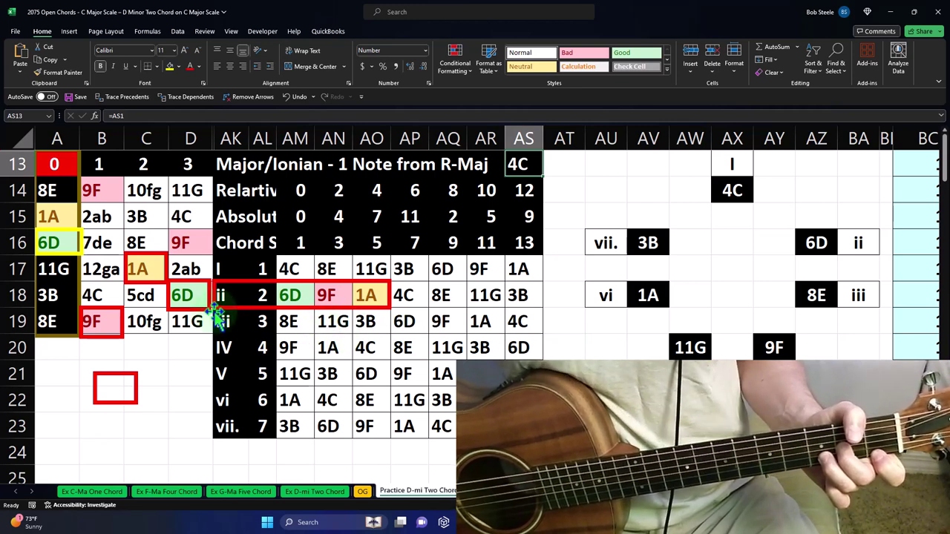
{"action": "left_click", "coordinate": [285, 295]}
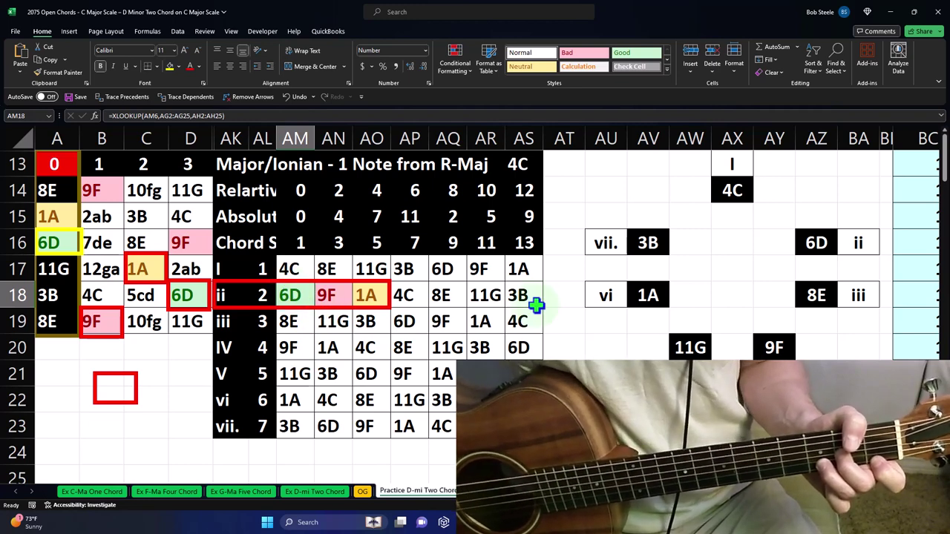
{"action": "left_click", "coordinate": [630, 213]}
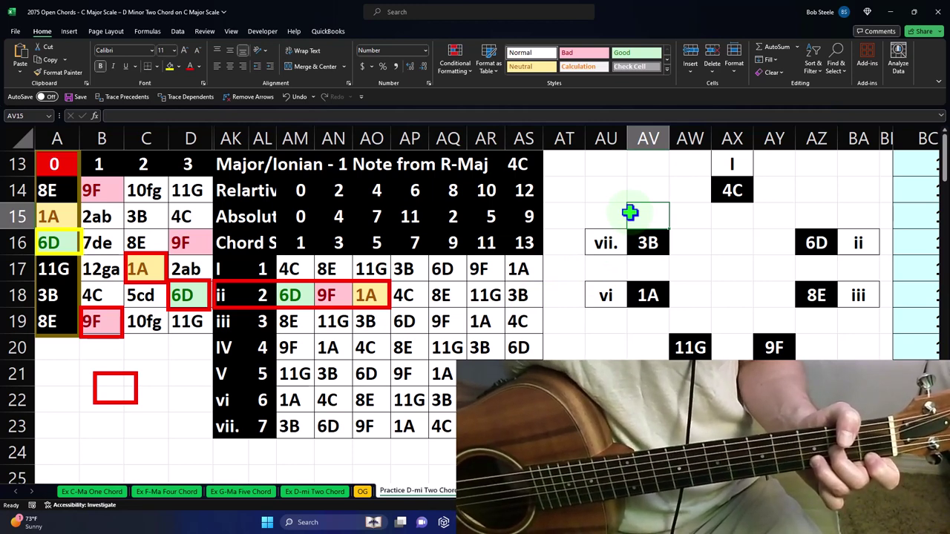
{"action": "key", "text": "Right"}
{"action": "key", "text": "Right"}
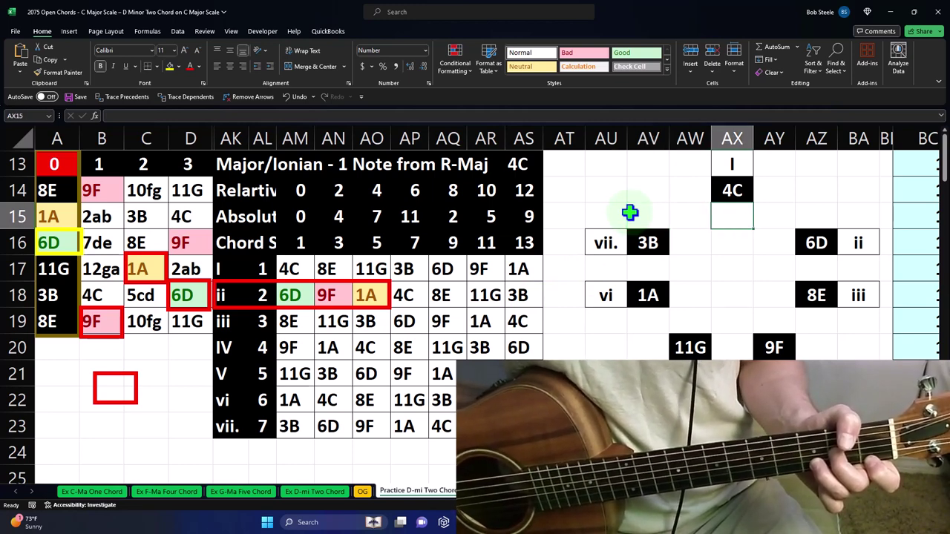
{"action": "key", "text": "Right"}
{"action": "key", "text": "Right"}
{"action": "key", "text": "Right"}
{"action": "key", "text": "Right"}
{"action": "key", "text": "Right"}
{"action": "key", "text": "Right"}
{"action": "key", "text": "Right"}
{"action": "key", "text": "Right"}
{"action": "key", "text": "Right"}
{"action": "key", "text": "Right"}
{"action": "key", "text": "Right"}
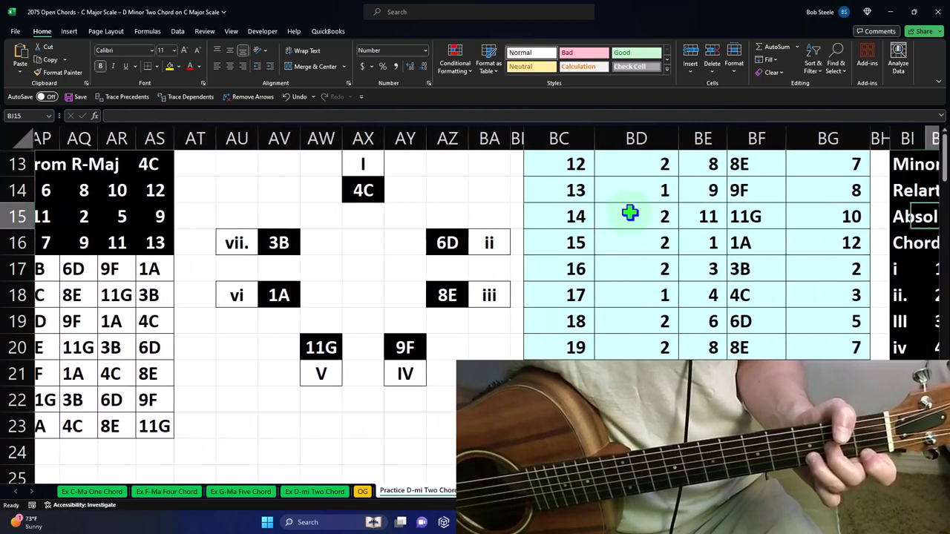
{"action": "key", "text": "Right"}
{"action": "key", "text": "Right"}
{"action": "key", "text": "Right"}
{"action": "key", "text": "Right"}
{"action": "key", "text": "Right"}
{"action": "key", "text": "Right"}
{"action": "key", "text": "Right"}
{"action": "key", "text": "Right"}
{"action": "key", "text": "Right"}
{"action": "key", "text": "Right"}
{"action": "key", "text": "Right"}
{"action": "key", "text": "Right"}
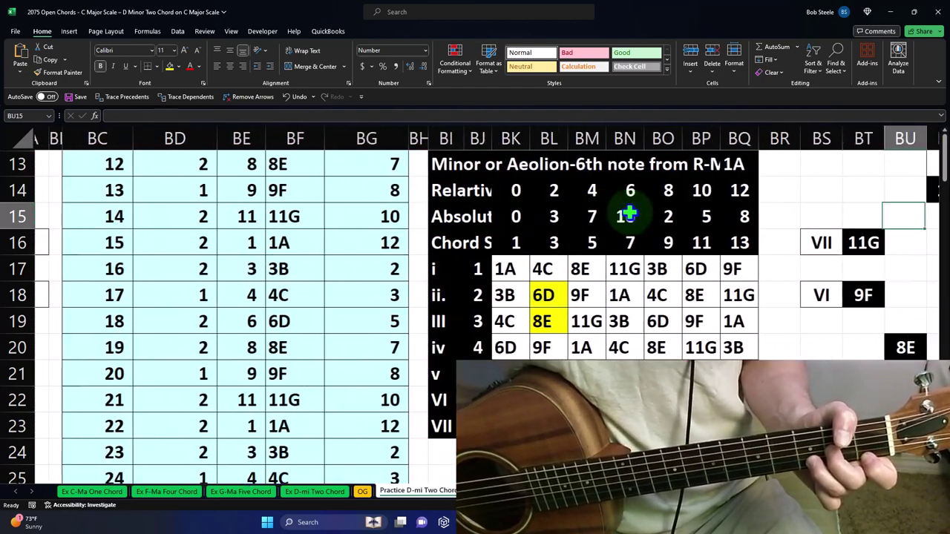
{"action": "key", "text": "Right"}
{"action": "key", "text": "Right"}
{"action": "key", "text": "Right"}
{"action": "key", "text": "Right"}
{"action": "key", "text": "Right"}
{"action": "key", "text": "Right"}
{"action": "key", "text": "Right"}
{"action": "key", "text": "Right"}
{"action": "key", "text": "Right"}
{"action": "key", "text": "Right"}
{"action": "key", "text": "Right"}
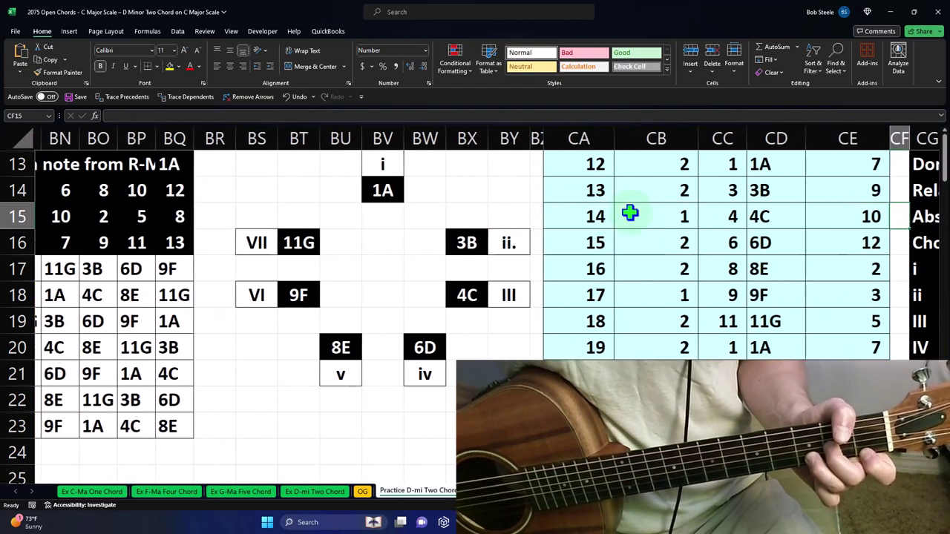
{"action": "key", "text": "Right"}
{"action": "key", "text": "Right"}
{"action": "key", "text": "Right"}
{"action": "key", "text": "Right"}
{"action": "key", "text": "Right"}
{"action": "key", "text": "Right"}
{"action": "key", "text": "Right"}
{"action": "key", "text": "Right"}
{"action": "key", "text": "Right"}
{"action": "key", "text": "Right"}
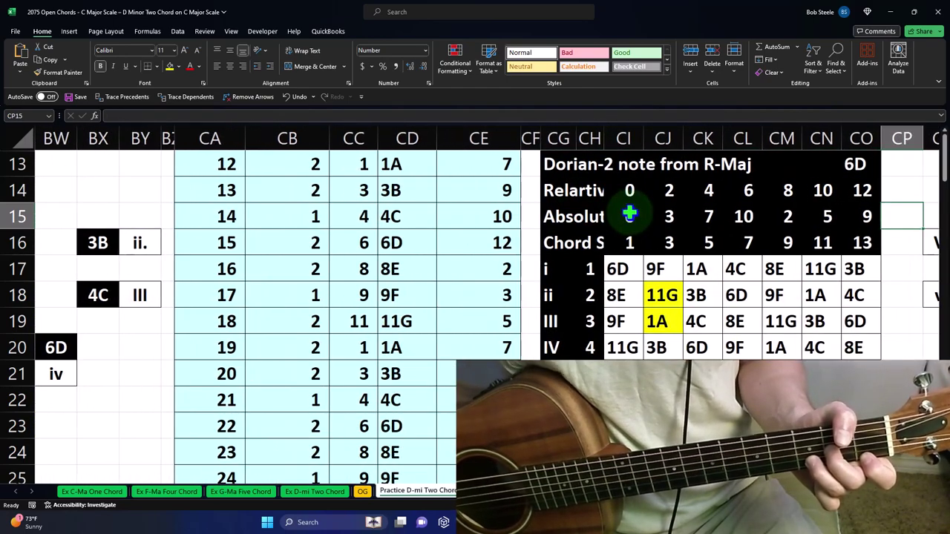
{"action": "left_click_drag", "start_coordinate": [529, 138], "coordinate": [3, 163]}
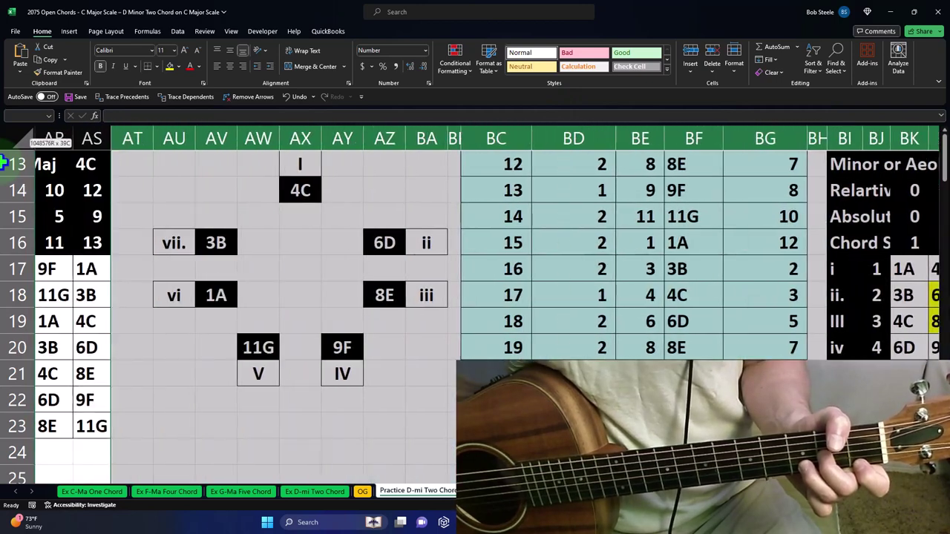
{"action": "left_click_drag", "start_coordinate": [4, 163], "coordinate": [889, 212]}
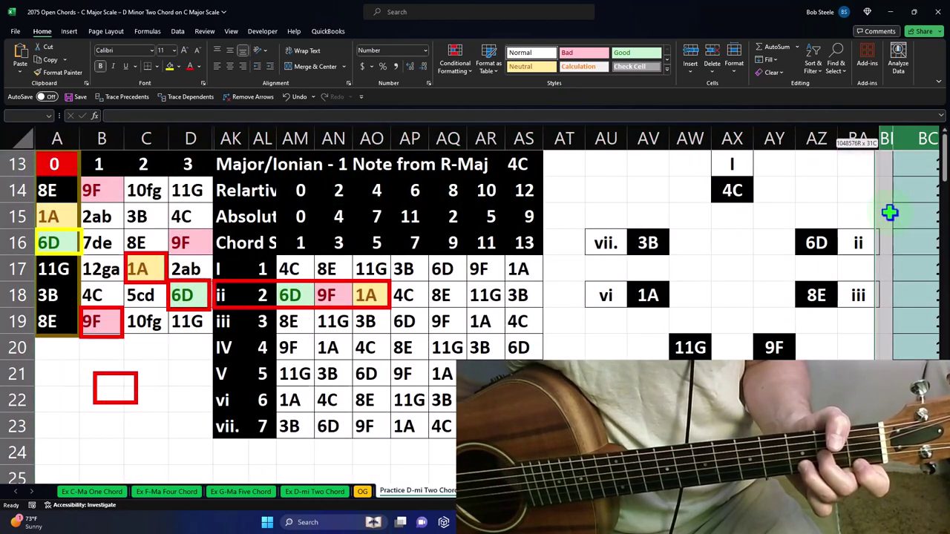
{"action": "right_click", "coordinate": [904, 190]}
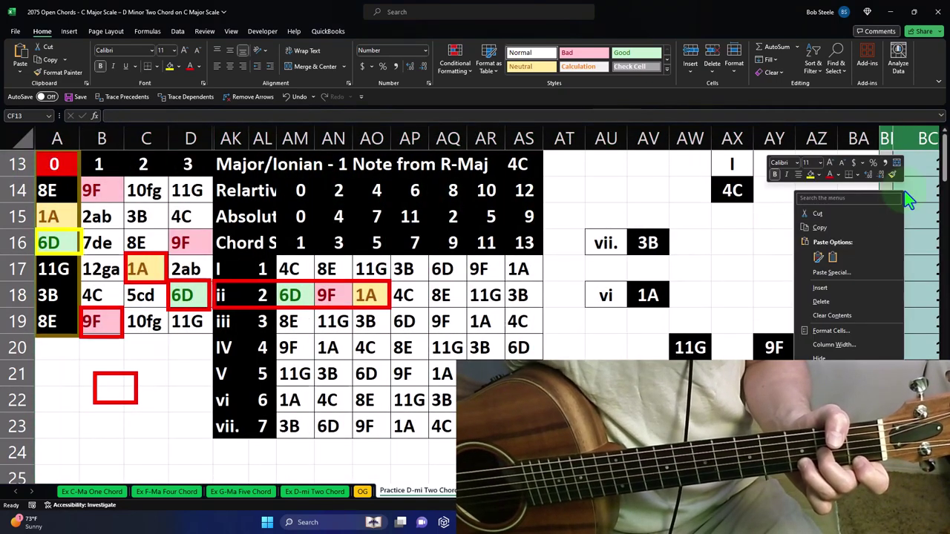
{"action": "left_click", "coordinate": [865, 348]}
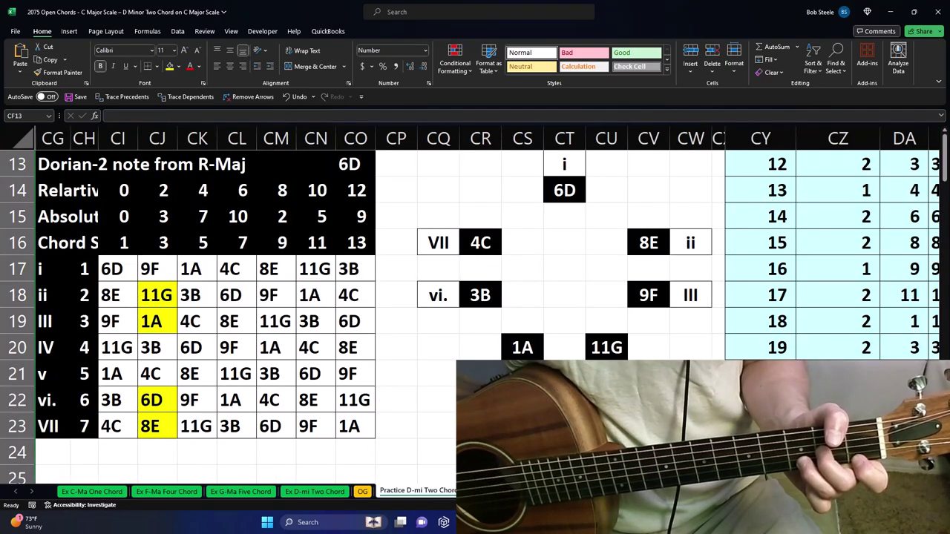
{"action": "scroll", "coordinate": [475, 305], "scroll_direction": "down", "scroll_amount": 1, "text": "ctrl"}
{"action": "scroll", "coordinate": [475, 305], "scroll_direction": "down", "scroll_amount": 1, "text": "ctrl"}
{"action": "scroll", "coordinate": [475, 305], "scroll_direction": "down", "scroll_amount": 1, "text": "ctrl"}
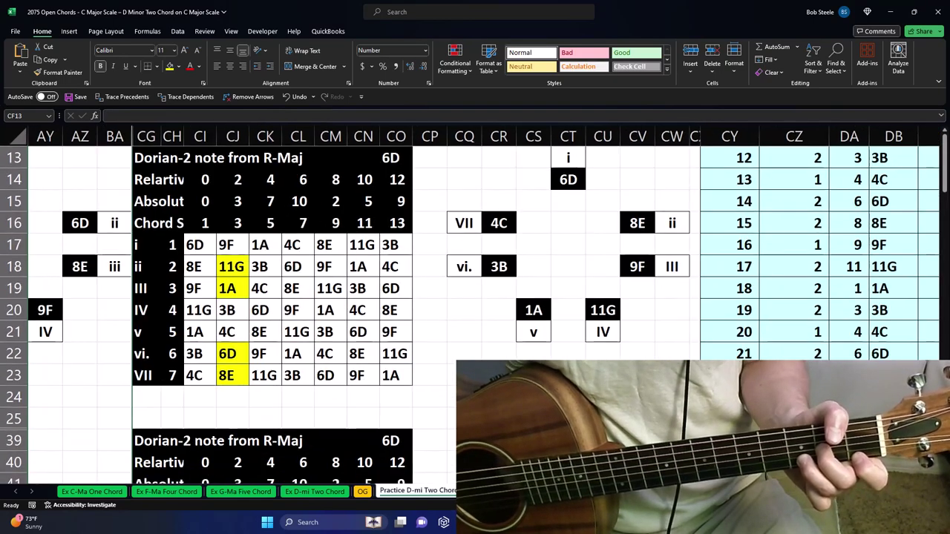
{"action": "scroll", "coordinate": [475, 304], "scroll_direction": "down", "scroll_amount": 1, "text": "ctrl"}
{"action": "scroll", "coordinate": [475, 304], "scroll_direction": "down", "scroll_amount": 2, "text": "ctrl"}
{"action": "scroll", "coordinate": [475, 304], "scroll_direction": "down", "scroll_amount": 1, "text": "ctrl"}
{"action": "scroll", "coordinate": [476, 304], "scroll_direction": "down", "scroll_amount": 1, "text": "ctrl"}
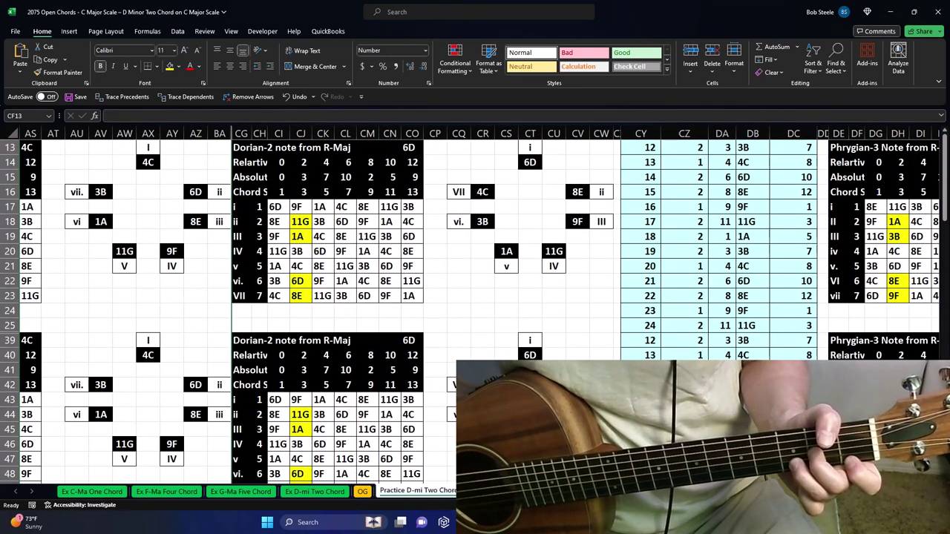
{"action": "left_click", "coordinate": [550, 269]}
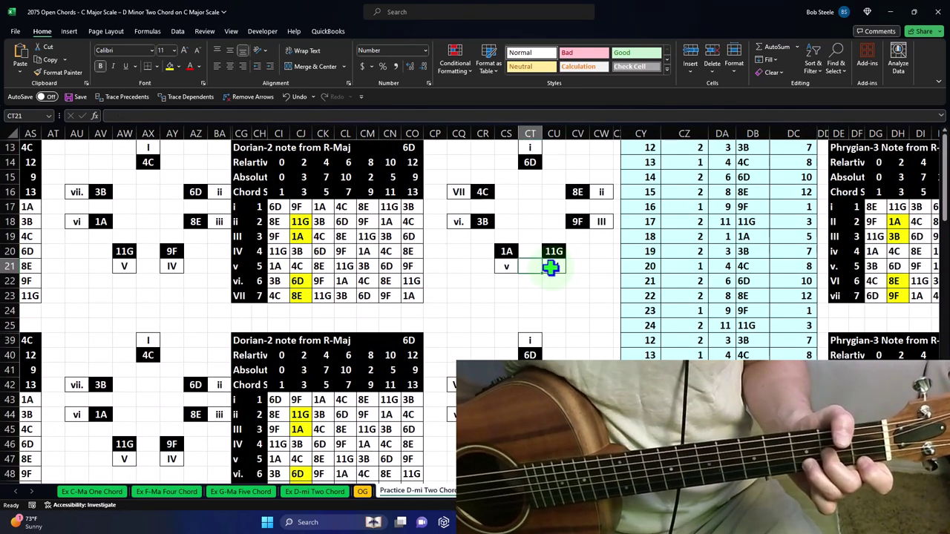
{"action": "key", "text": "Home"}
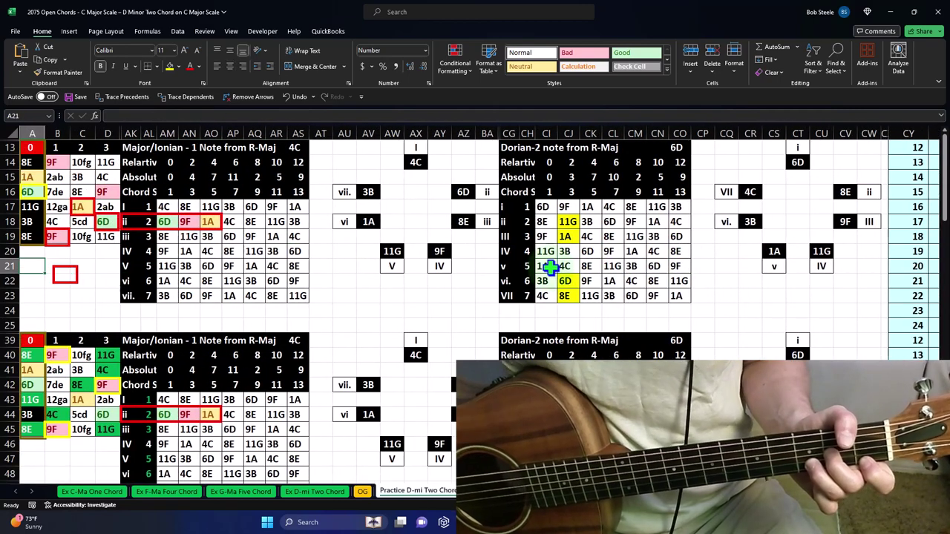
{"action": "scroll", "coordinate": [475, 304], "scroll_direction": "up", "scroll_amount": 2, "text": "ctrl"}
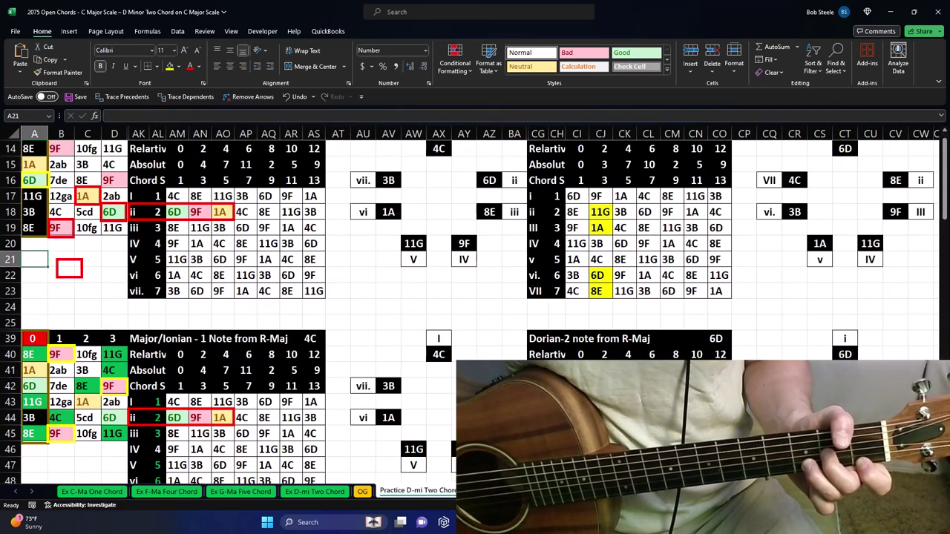
{"action": "scroll", "coordinate": [475, 305], "scroll_direction": "up", "scroll_amount": 2, "text": "ctrl"}
{"action": "scroll", "coordinate": [475, 304], "scroll_direction": "up", "scroll_amount": 1}
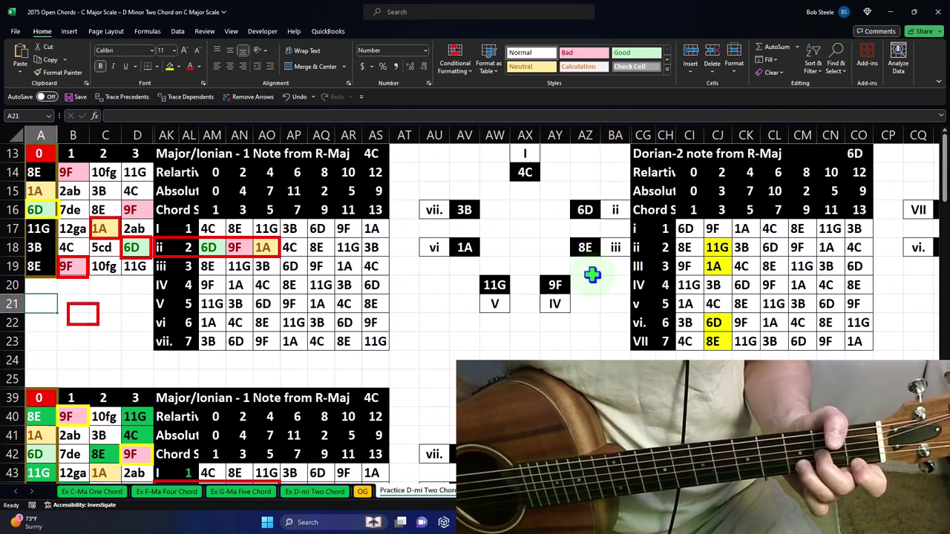
{"action": "left_click", "coordinate": [688, 230]}
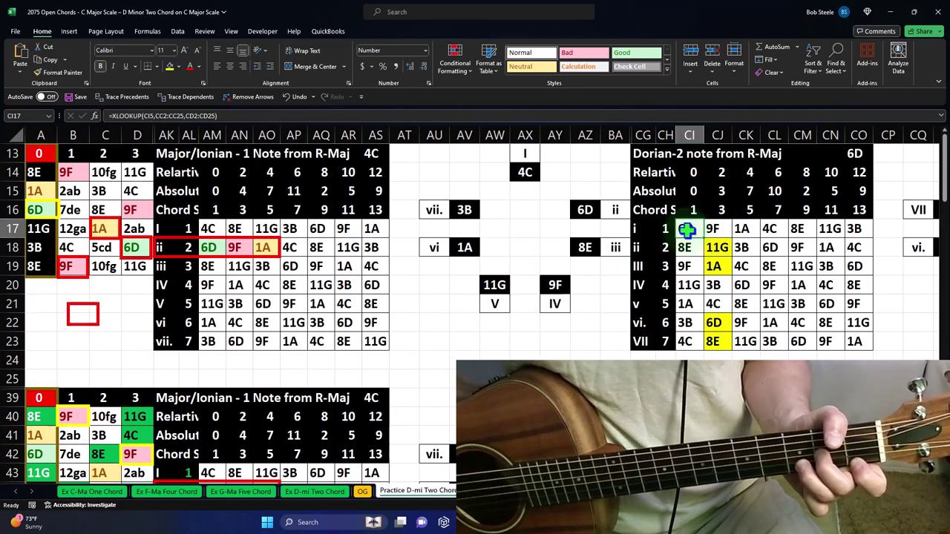
{"action": "left_click", "coordinate": [639, 229]}
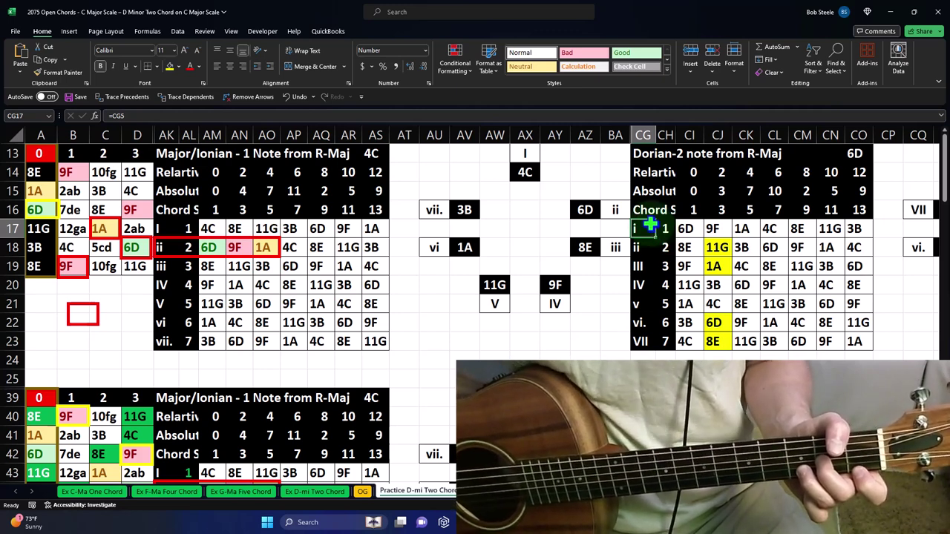
{"action": "left_click", "coordinate": [643, 247]}
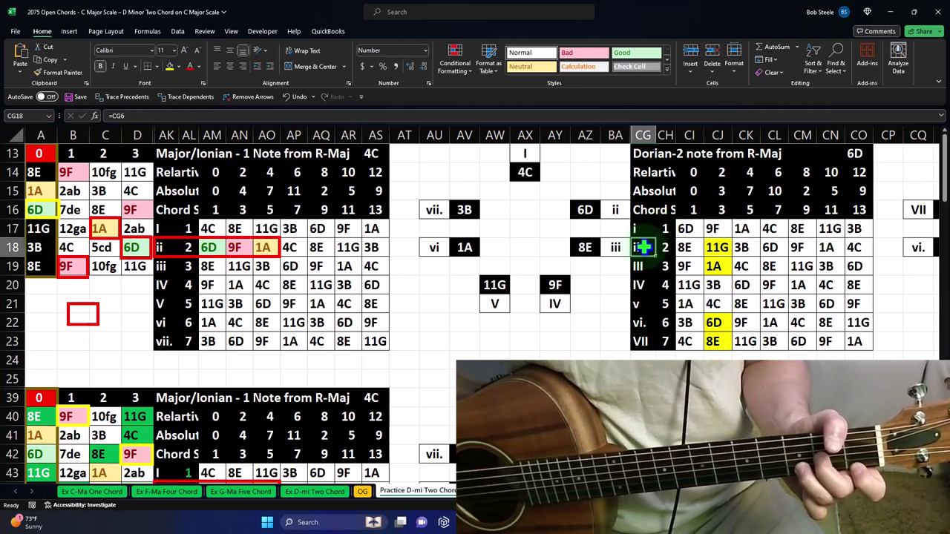
{"action": "left_click", "coordinate": [643, 303]}
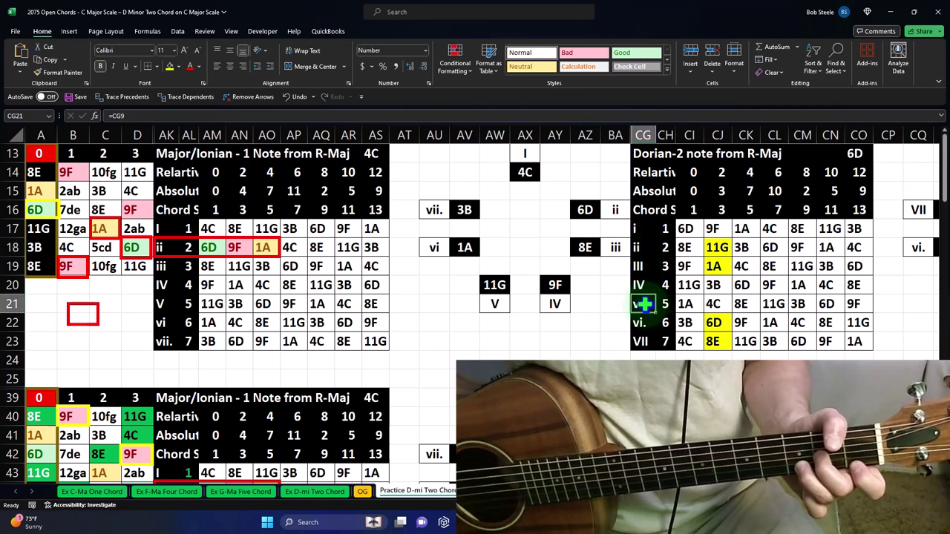
{"action": "left_click", "coordinate": [164, 247]}
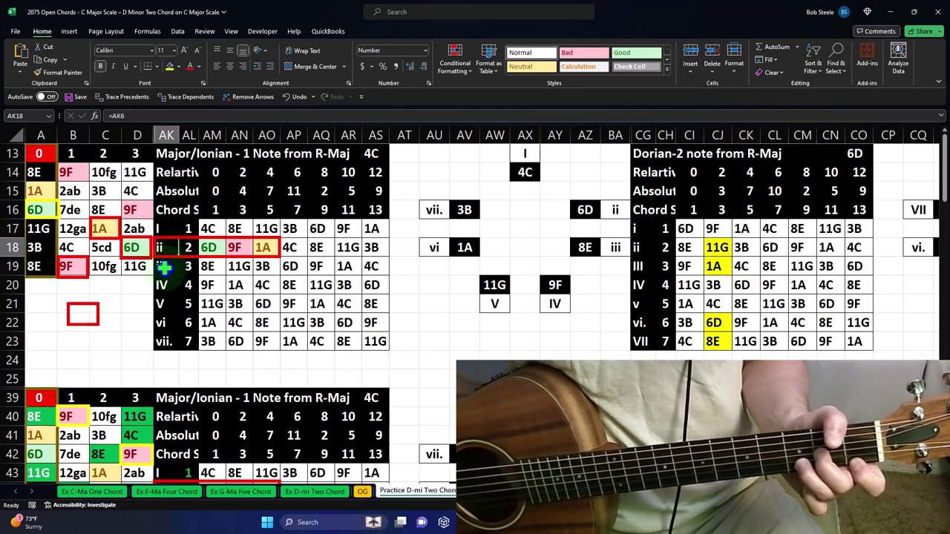
{"action": "left_click", "coordinate": [165, 266]}
{"action": "left_click", "coordinate": [170, 323]}
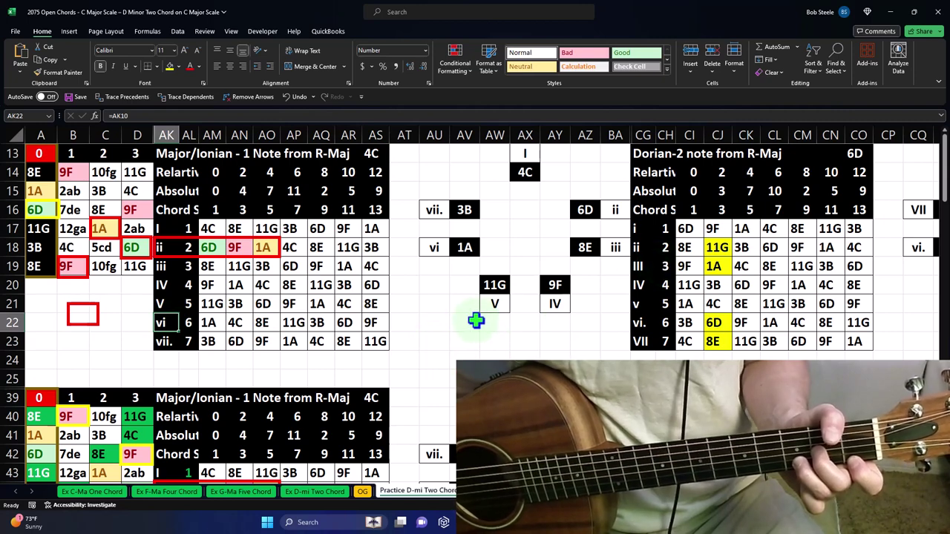
{"action": "left_click", "coordinate": [453, 322]}
{"action": "scroll", "coordinate": [454, 322], "scroll_direction": "up", "scroll_amount": 1, "text": "ctrl"}
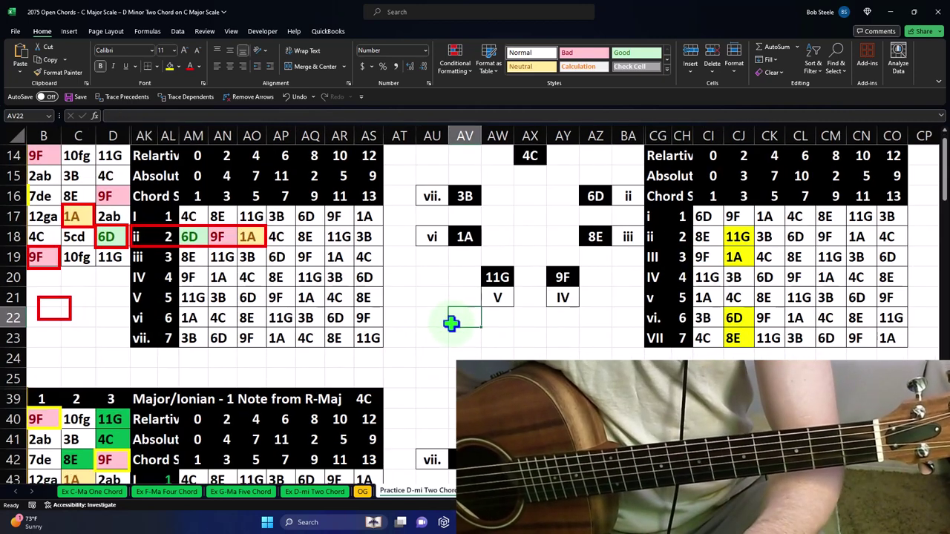
{"action": "scroll", "coordinate": [453, 322], "scroll_direction": "up", "scroll_amount": 2, "text": "ctrl"}
{"action": "scroll", "coordinate": [131, 340], "scroll_direction": "left", "scroll_amount": 3}
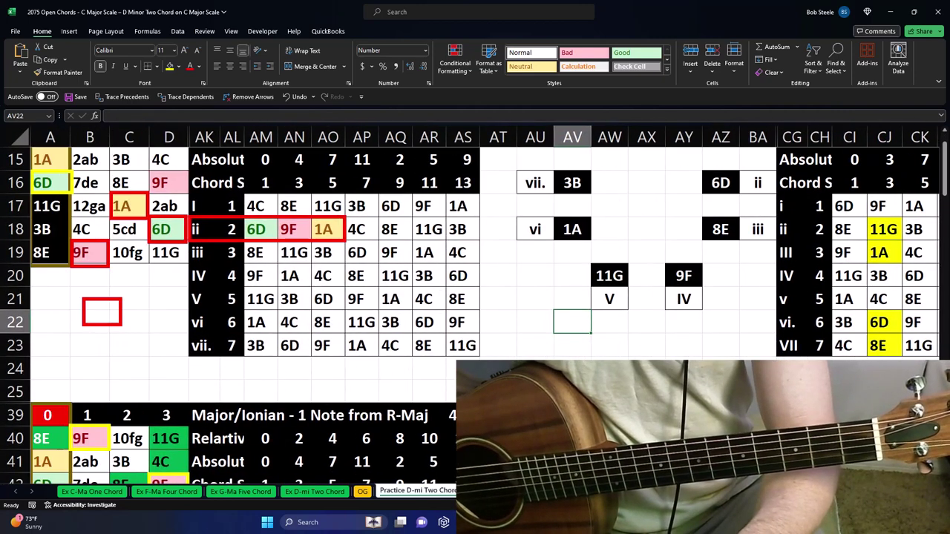
{"action": "scroll", "coordinate": [182, 342], "scroll_direction": "up", "scroll_amount": 1}
{"action": "scroll", "coordinate": [182, 342], "scroll_direction": "up", "scroll_amount": 1, "text": "ctrl"}
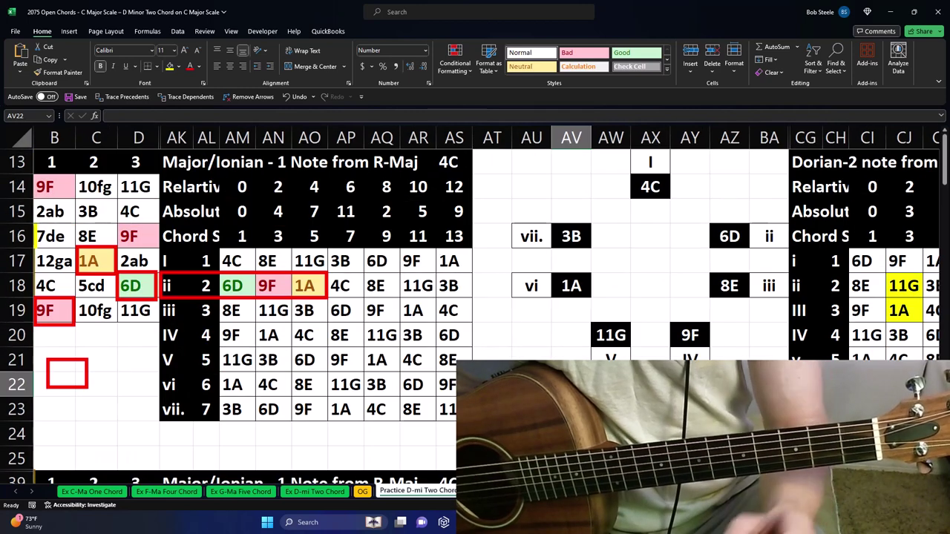
{"action": "scroll", "coordinate": [184, 371], "scroll_direction": "left", "scroll_amount": 1}
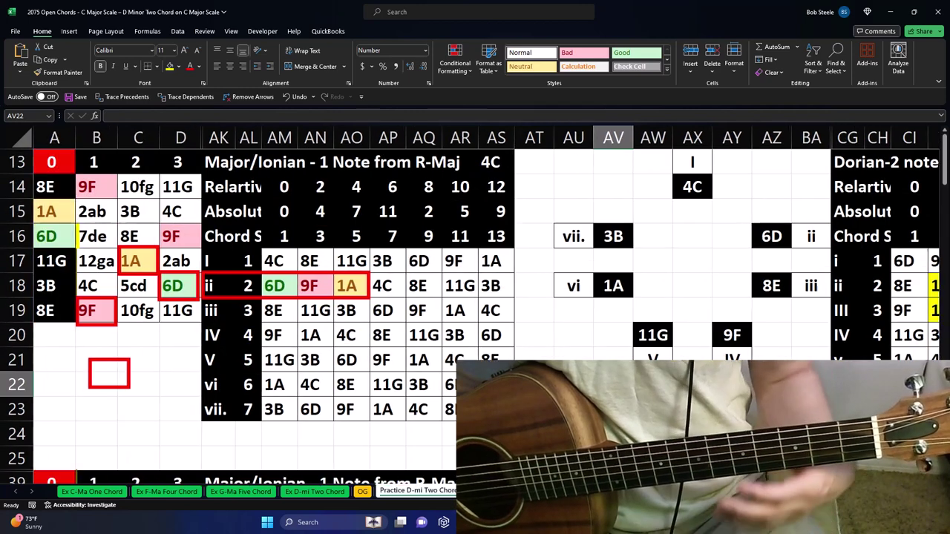
{"action": "left_click", "coordinate": [64, 323]}
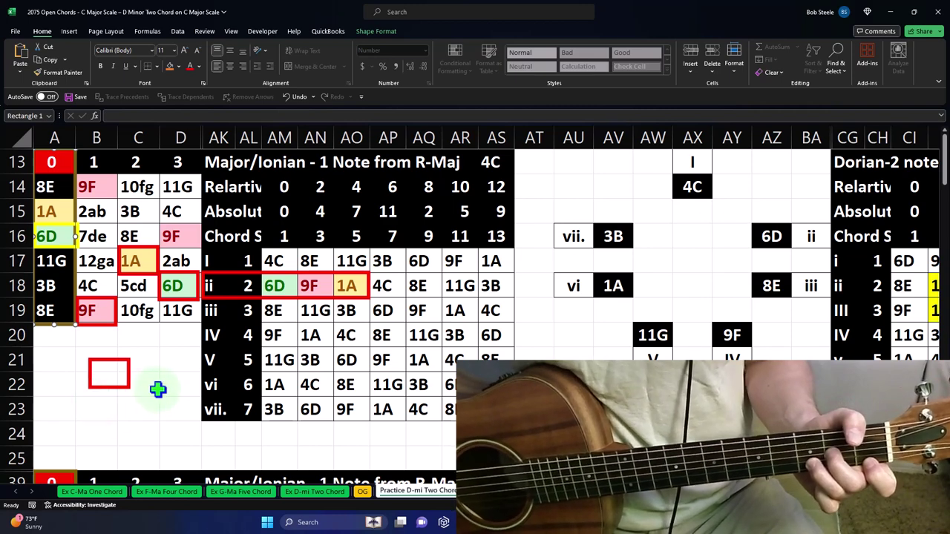
{"action": "scroll", "coordinate": [160, 389], "scroll_direction": "down", "scroll_amount": 2}
{"action": "scroll", "coordinate": [160, 389], "scroll_direction": "down", "scroll_amount": 1}
{"action": "scroll", "coordinate": [160, 389], "scroll_direction": "down", "scroll_amount": 2}
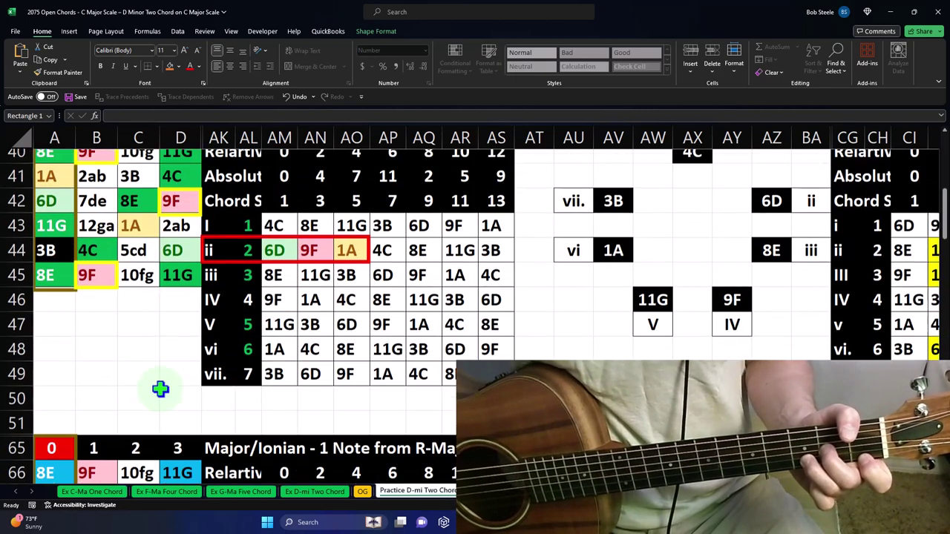
{"action": "scroll", "coordinate": [160, 389], "scroll_direction": "down", "scroll_amount": 1}
{"action": "scroll", "coordinate": [160, 389], "scroll_direction": "up", "scroll_amount": 1}
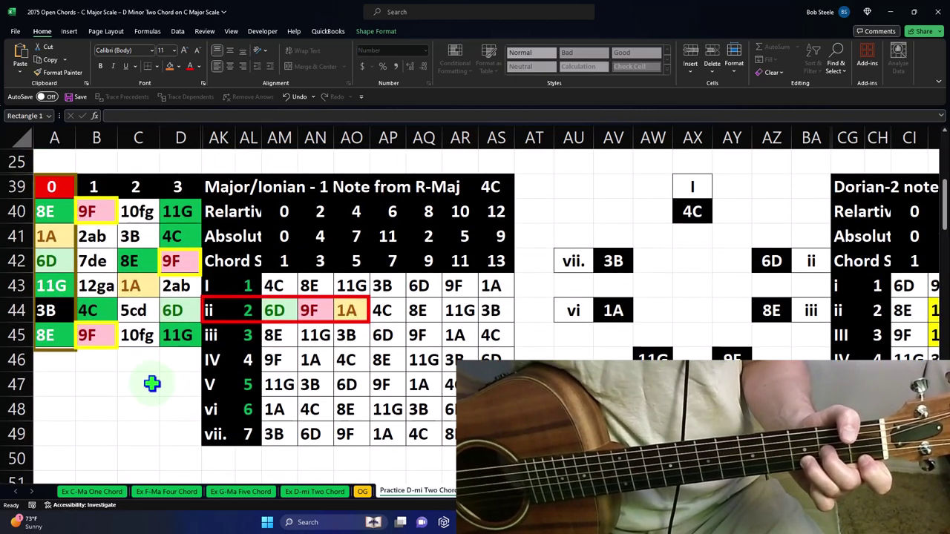
{"action": "scroll", "coordinate": [156, 388], "scroll_direction": "down", "scroll_amount": 1}
{"action": "scroll", "coordinate": [152, 386], "scroll_direction": "down", "scroll_amount": 1}
{"action": "scroll", "coordinate": [151, 384], "scroll_direction": "down", "scroll_amount": 1}
{"action": "scroll", "coordinate": [151, 384], "scroll_direction": "down", "scroll_amount": 1}
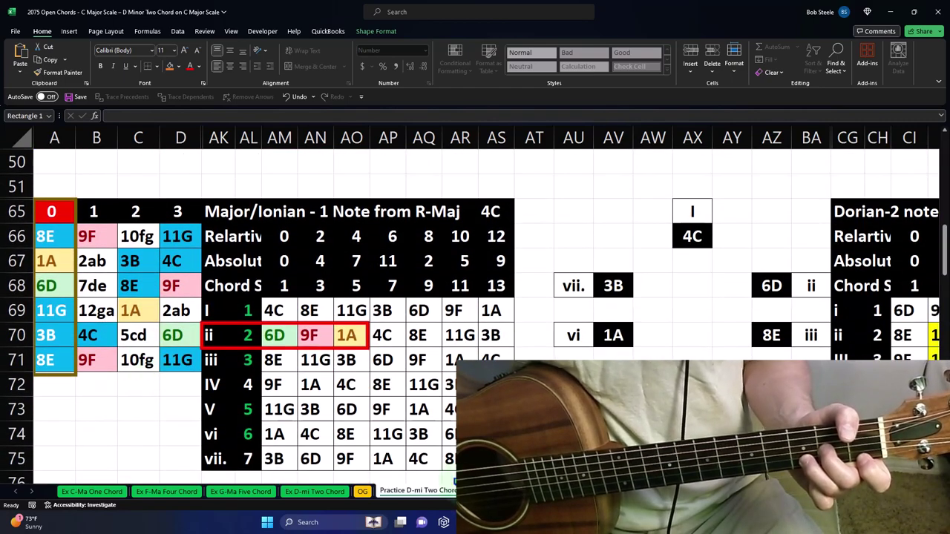
{"action": "scroll", "coordinate": [151, 384], "scroll_direction": "down", "scroll_amount": 1}
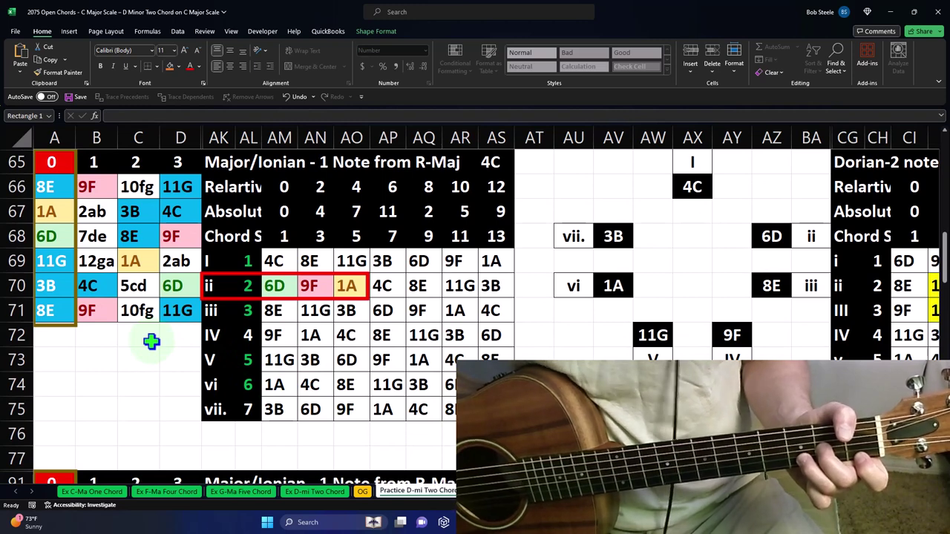
Copy the red box onto the third fretboard grid, sizing copies to frame 1A in C69 and 9F
{"action": "left_click", "coordinate": [259, 297]}
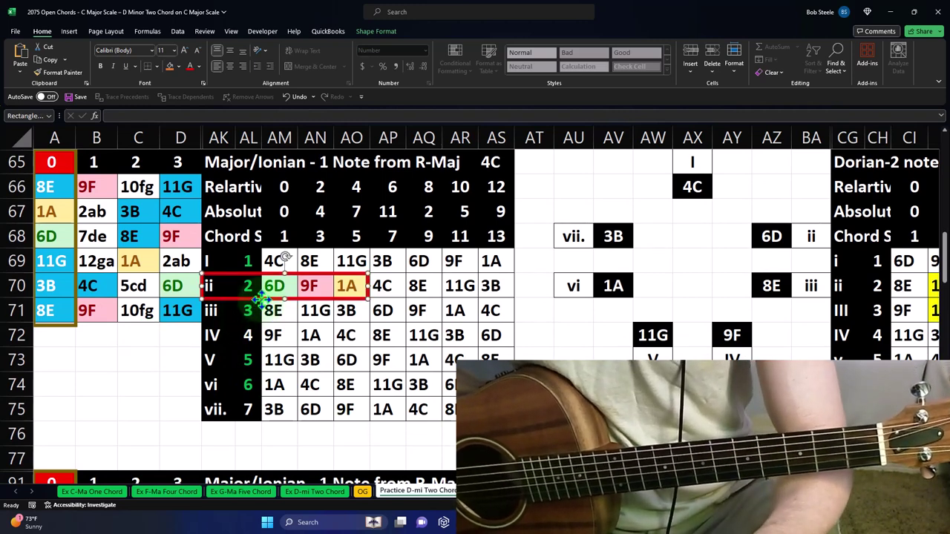
{"action": "left_click_drag", "start_coordinate": [257, 301], "coordinate": [159, 279]}
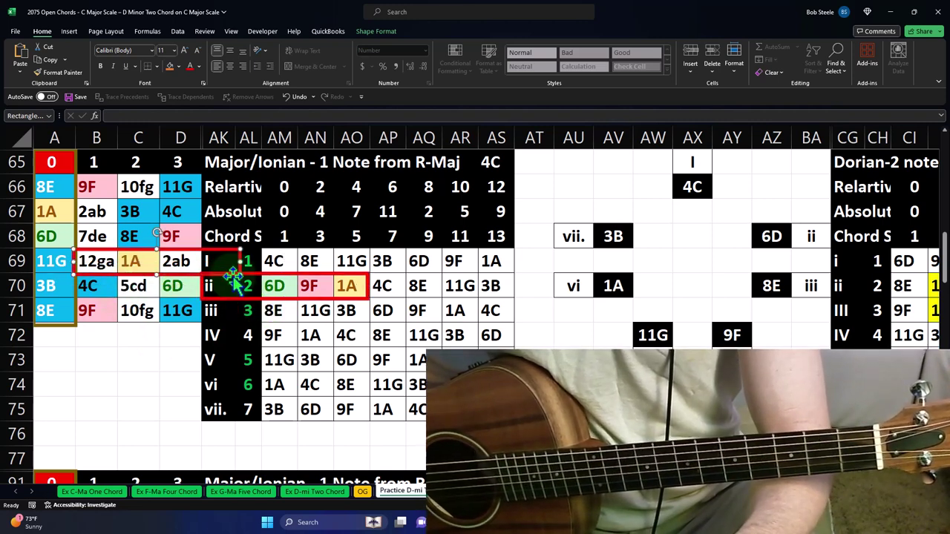
{"action": "mouse_move", "coordinate": [243, 274]}
{"action": "left_mouse_down"}
{"action": "mouse_move", "coordinate": [205, 315]}
{"action": "mouse_move", "coordinate": [161, 280]}
{"action": "left_mouse_up"}
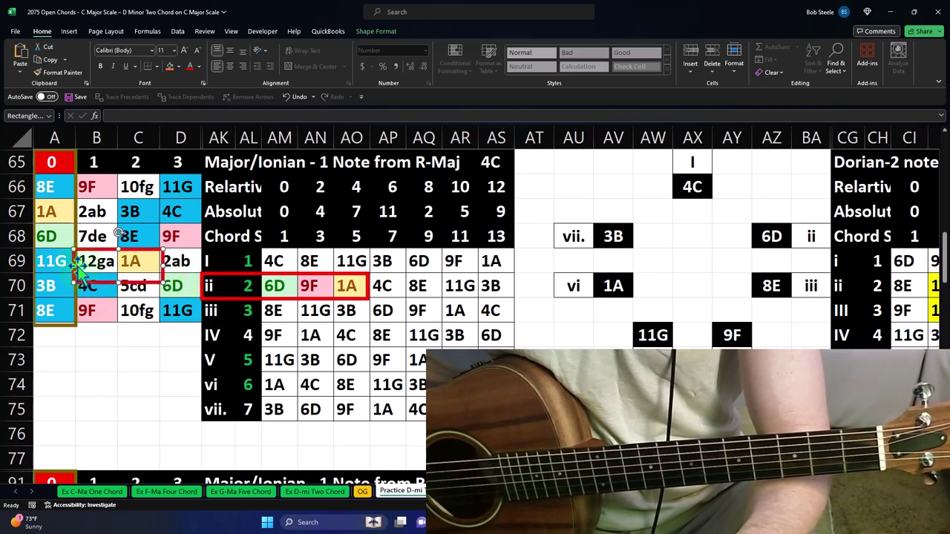
{"action": "mouse_move", "coordinate": [75, 265]}
{"action": "left_mouse_down"}
{"action": "mouse_move", "coordinate": [107, 261]}
{"action": "mouse_move", "coordinate": [139, 273]}
{"action": "mouse_move", "coordinate": [123, 261]}
{"action": "mouse_move", "coordinate": [171, 281]}
{"action": "mouse_move", "coordinate": [199, 278]}
{"action": "mouse_move", "coordinate": [81, 308]}
{"action": "left_mouse_up"}
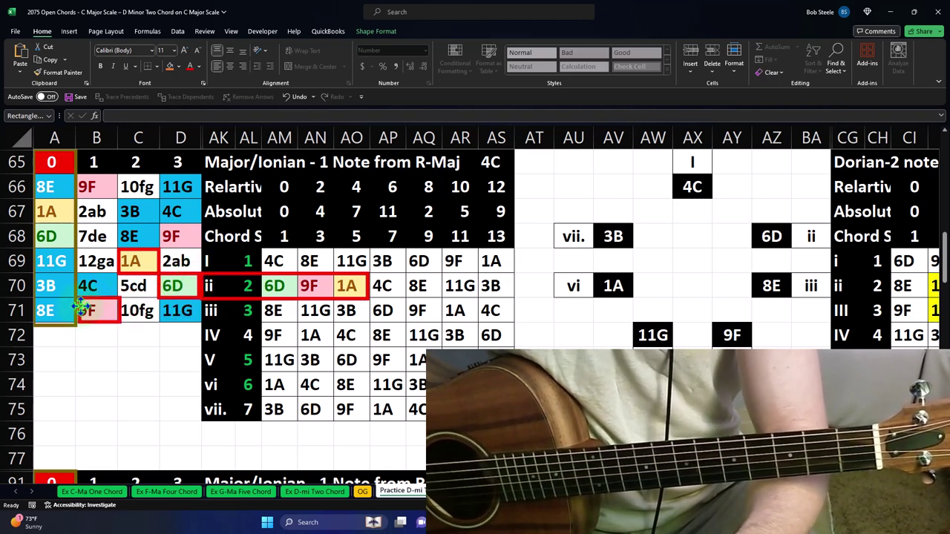
{"action": "mouse_move", "coordinate": [83, 310]}
{"action": "left_mouse_down"}
{"action": "mouse_move", "coordinate": [146, 334]}
{"action": "mouse_move", "coordinate": [66, 210]}
{"action": "left_mouse_up"}
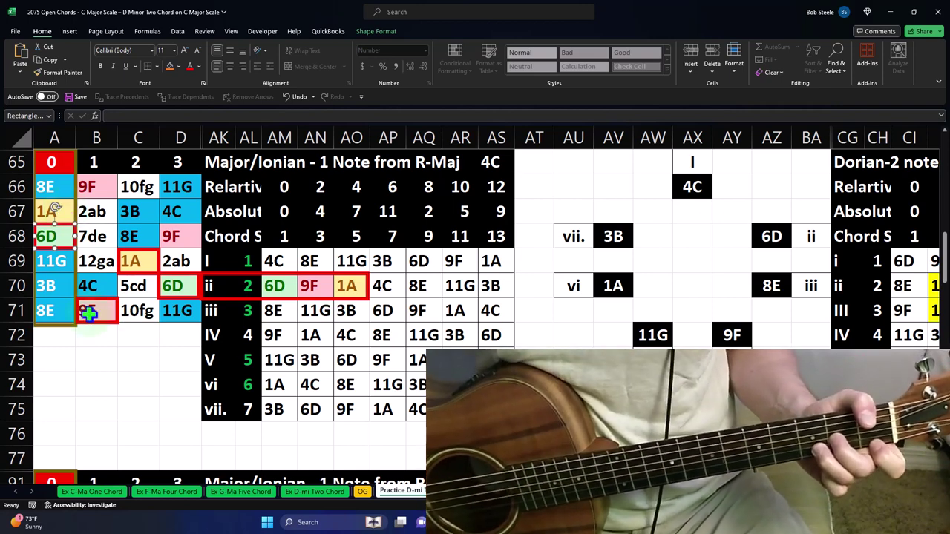
{"action": "left_click", "coordinate": [144, 387]}
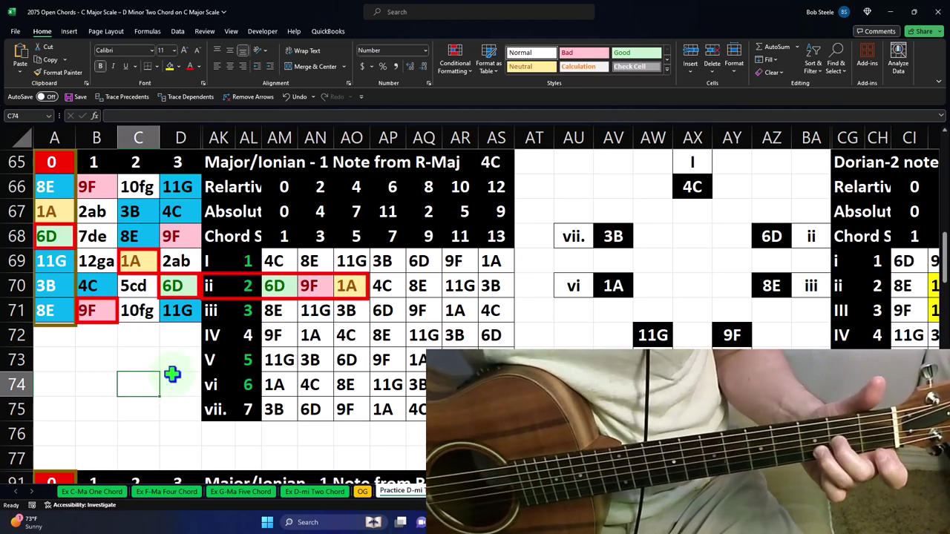
Set a red box back over 9F in B71 and move the spare box onto 3B in A70
{"action": "left_click_drag", "start_coordinate": [117, 311], "coordinate": [75, 310]}
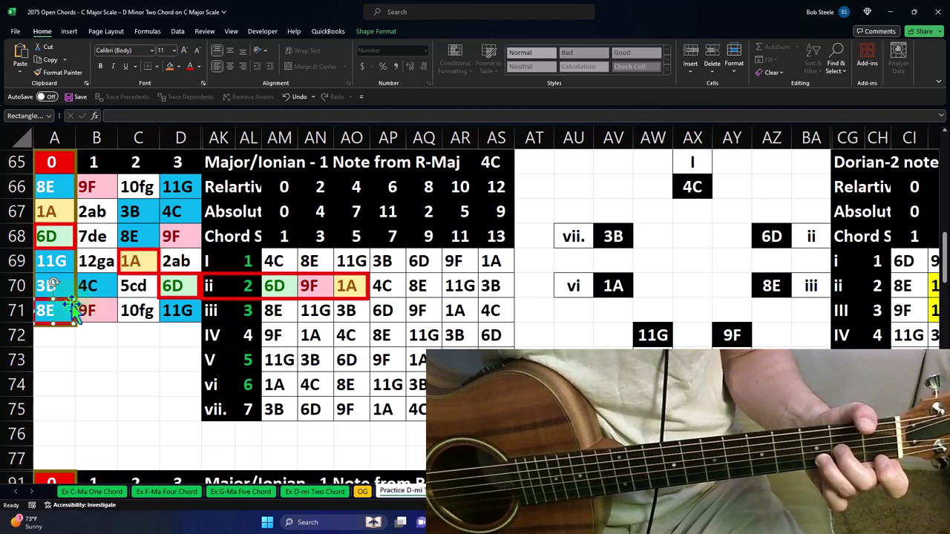
{"action": "left_click_drag", "start_coordinate": [72, 310], "coordinate": [110, 305]}
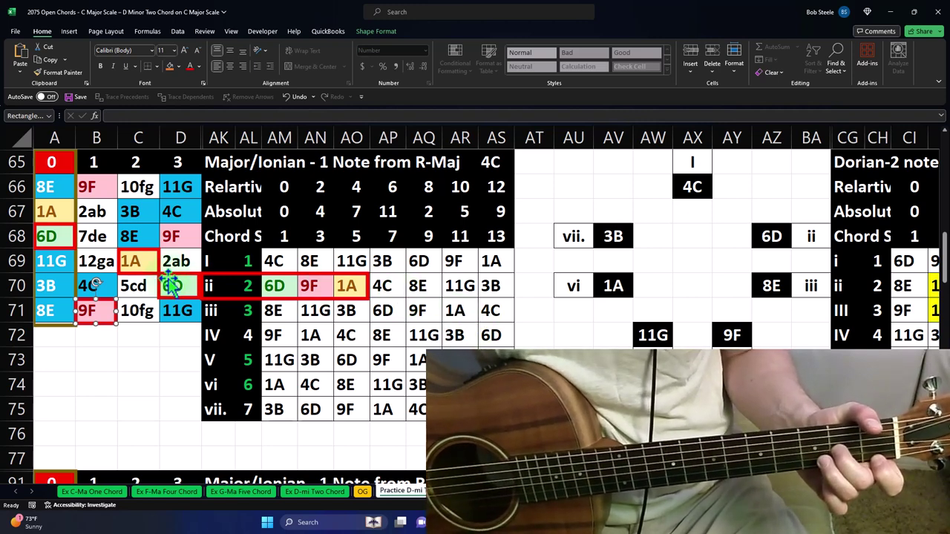
{"action": "left_click_drag", "start_coordinate": [165, 286], "coordinate": [42, 284]}
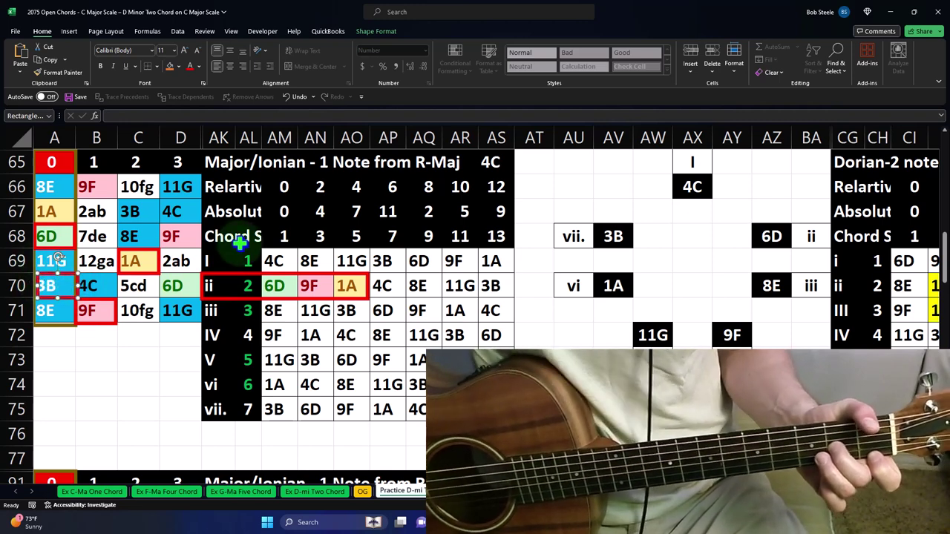
Change the outline of the A70 box over 3B to yellow
{"action": "left_click", "coordinate": [383, 31]}
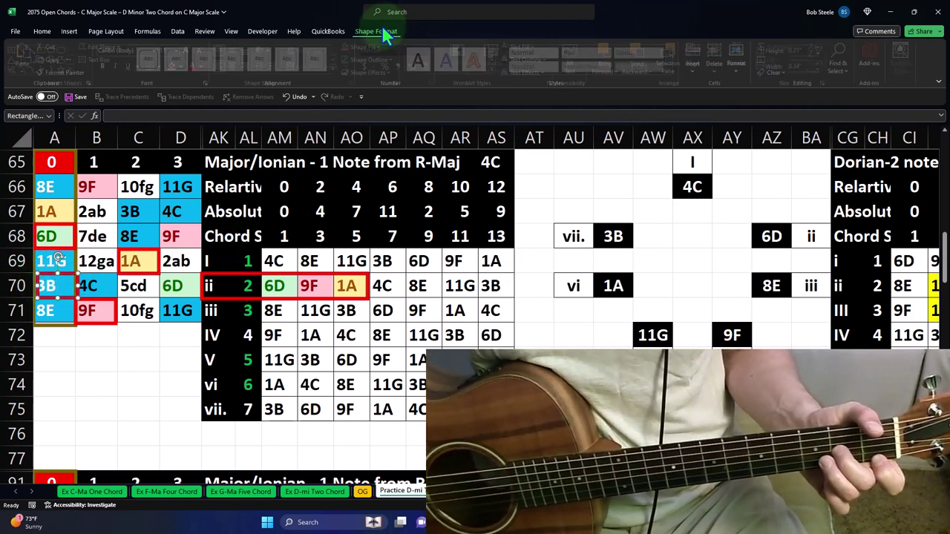
{"action": "left_click", "coordinate": [535, 47]}
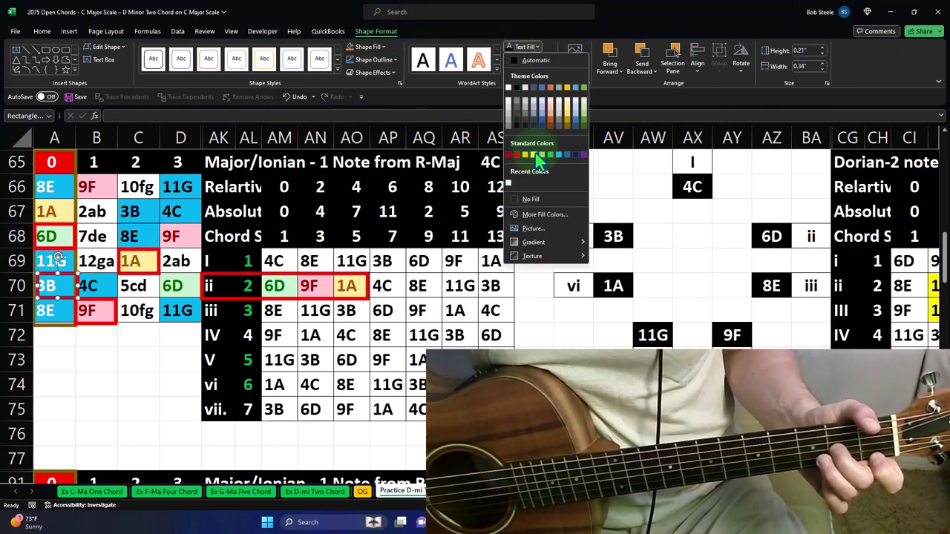
{"action": "left_click", "coordinate": [386, 60]}
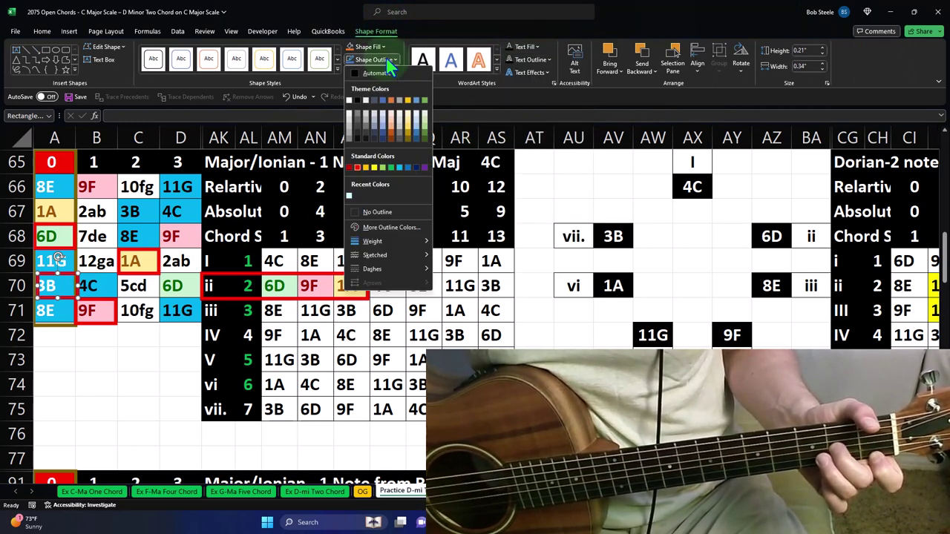
{"action": "left_click", "coordinate": [374, 168]}
{"action": "left_click", "coordinate": [122, 363]}
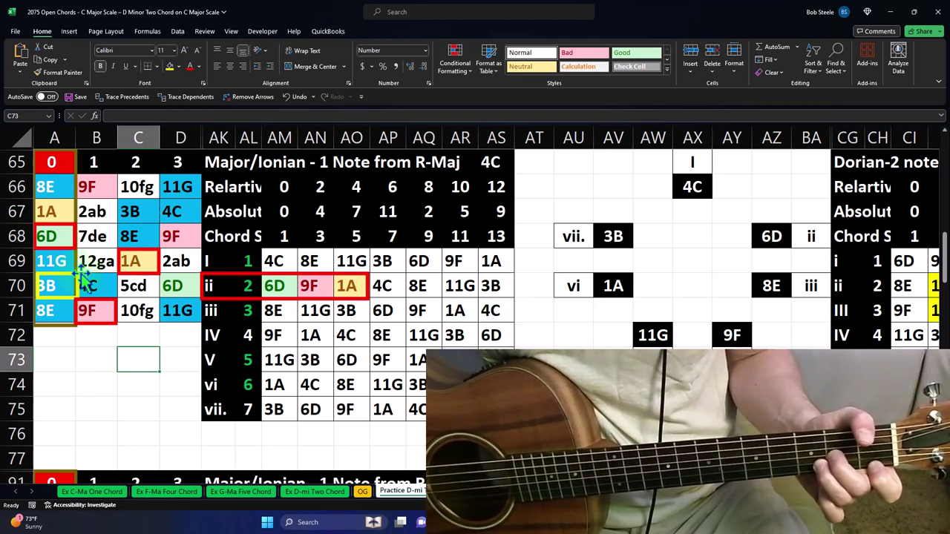
Move a red box onto 6D in D70 and try the yellow box around 1A in C69
{"action": "mouse_move", "coordinate": [77, 276]}
{"action": "left_mouse_down"}
{"action": "mouse_move", "coordinate": [202, 277]}
{"action": "mouse_move", "coordinate": [121, 314]}
{"action": "left_mouse_up"}
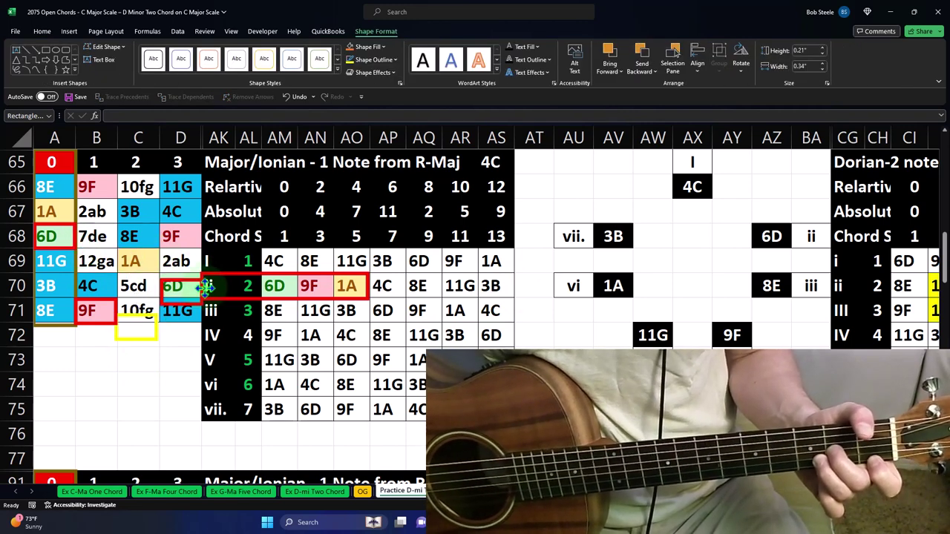
{"action": "left_click_drag", "start_coordinate": [160, 260], "coordinate": [202, 284]}
{"action": "left_click_drag", "start_coordinate": [156, 330], "coordinate": [153, 260]}
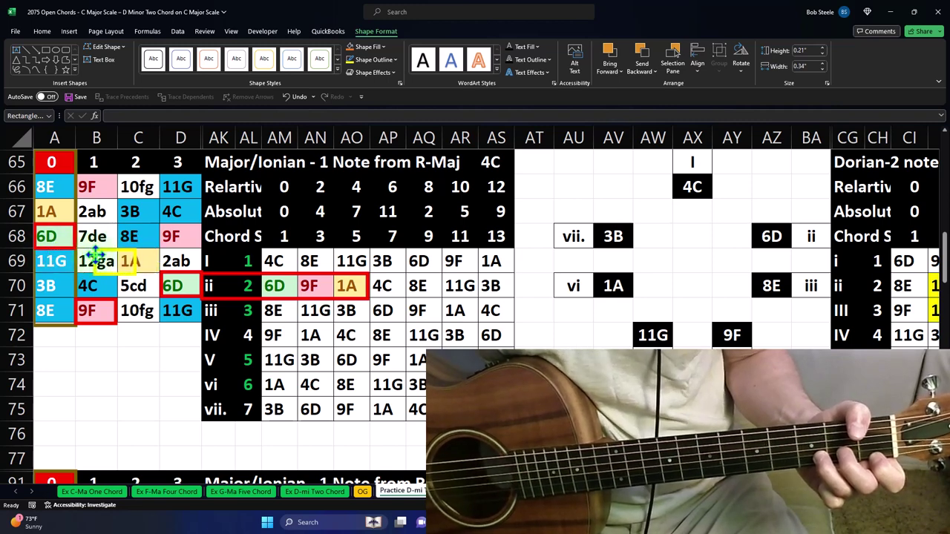
{"action": "left_click_drag", "start_coordinate": [119, 256], "coordinate": [117, 255]}
{"action": "left_click", "coordinate": [118, 256]}
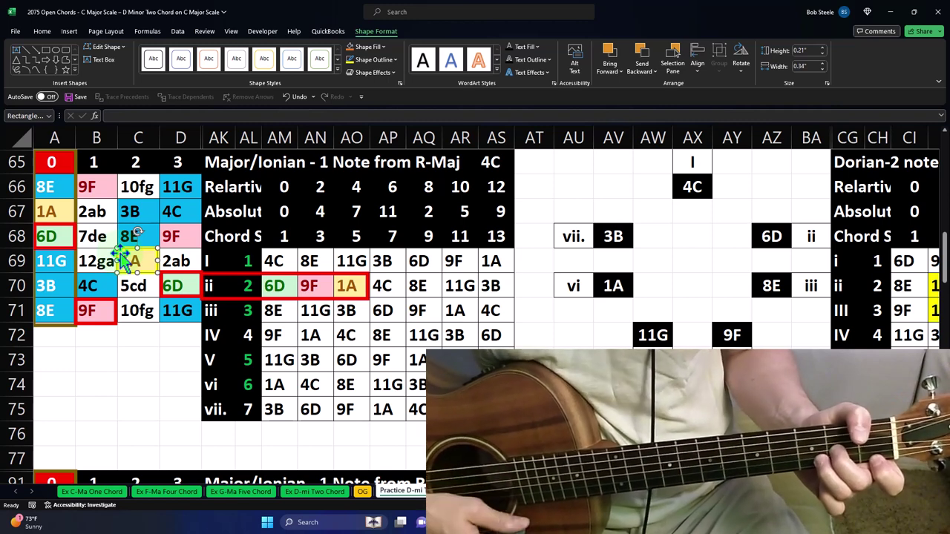
{"action": "left_click", "coordinate": [136, 335]}
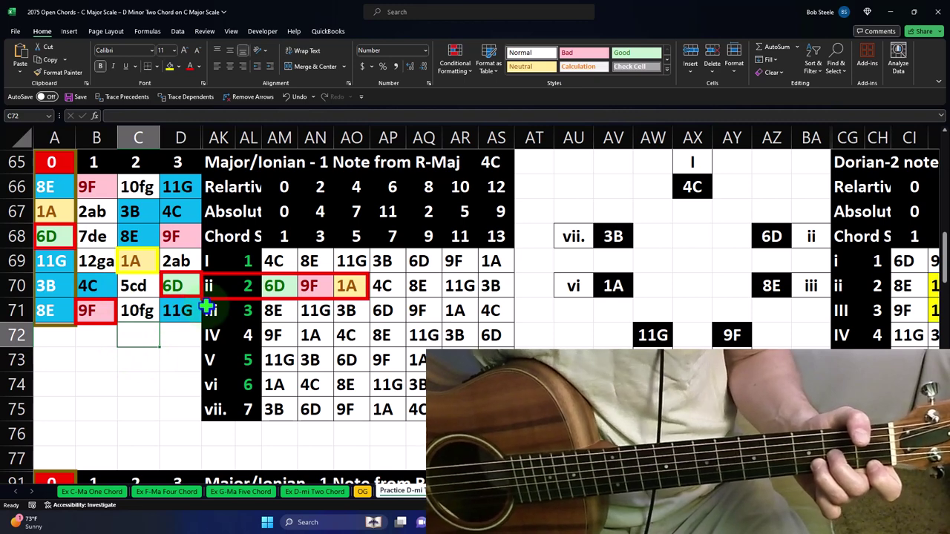
Nudge the red 9F box and fit the yellow rectangle around the 4C note in B70
{"action": "left_click_drag", "start_coordinate": [152, 256], "coordinate": [143, 361]}
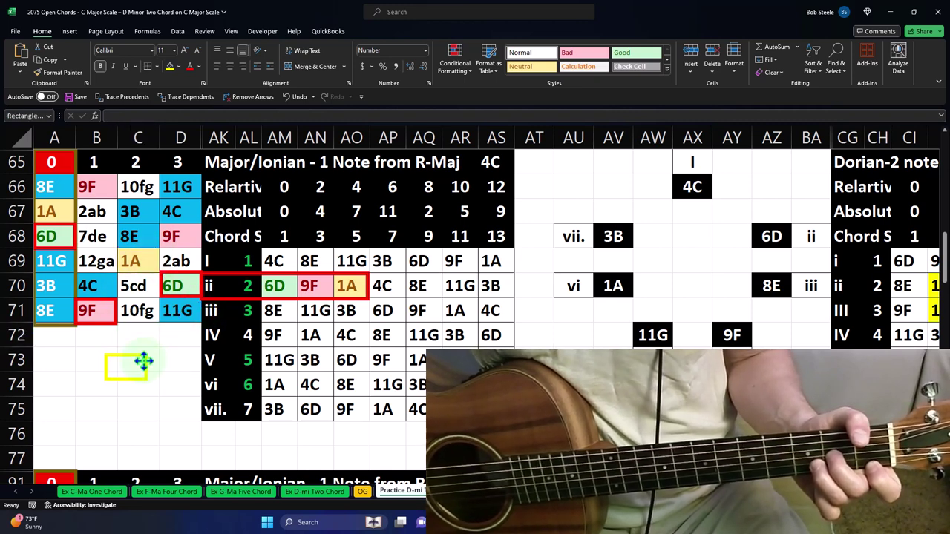
{"action": "left_click", "coordinate": [109, 301]}
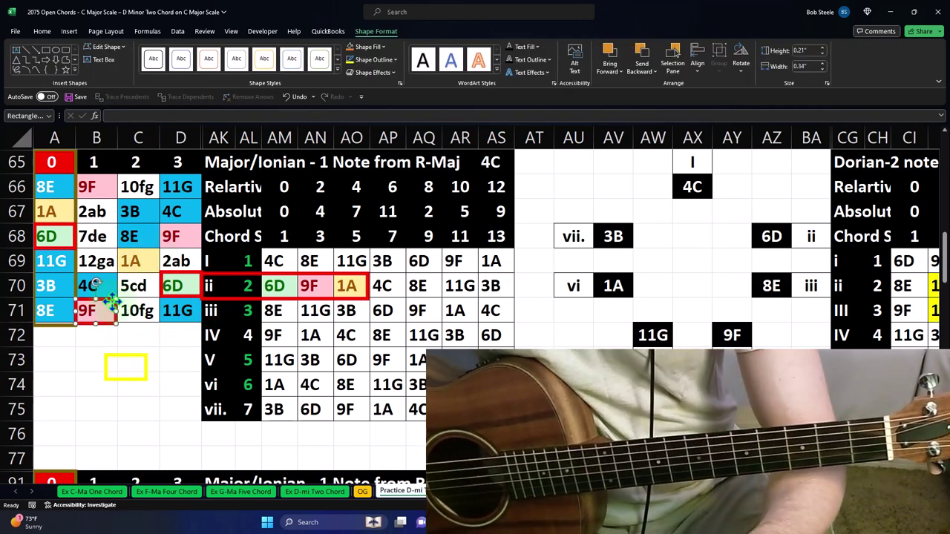
{"action": "mouse_move", "coordinate": [109, 301]}
{"action": "left_mouse_down"}
{"action": "mouse_move", "coordinate": [132, 334]}
{"action": "mouse_move", "coordinate": [156, 256]}
{"action": "left_mouse_up"}
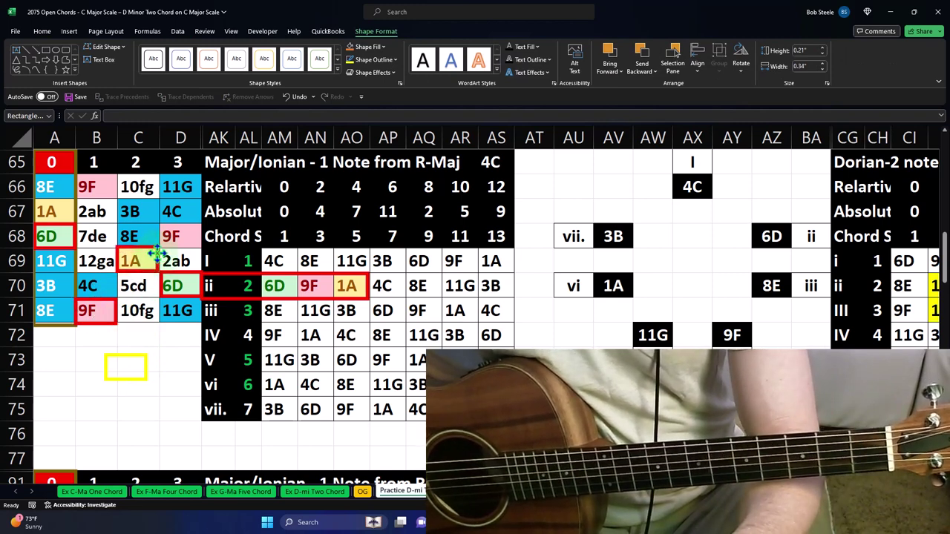
{"action": "mouse_move", "coordinate": [146, 357]}
{"action": "left_mouse_down"}
{"action": "mouse_move", "coordinate": [125, 281]}
{"action": "mouse_move", "coordinate": [199, 323]}
{"action": "left_mouse_up"}
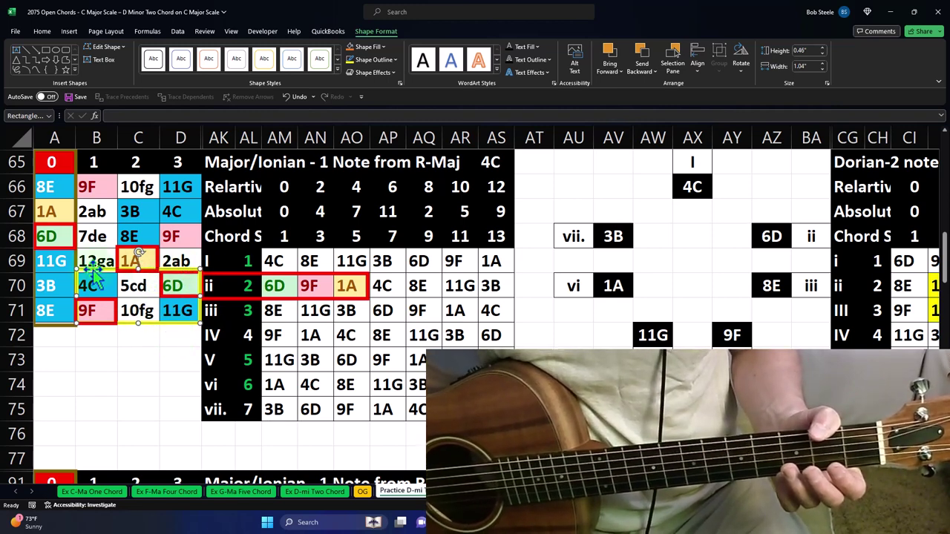
{"action": "left_click_drag", "start_coordinate": [72, 264], "coordinate": [77, 273]}
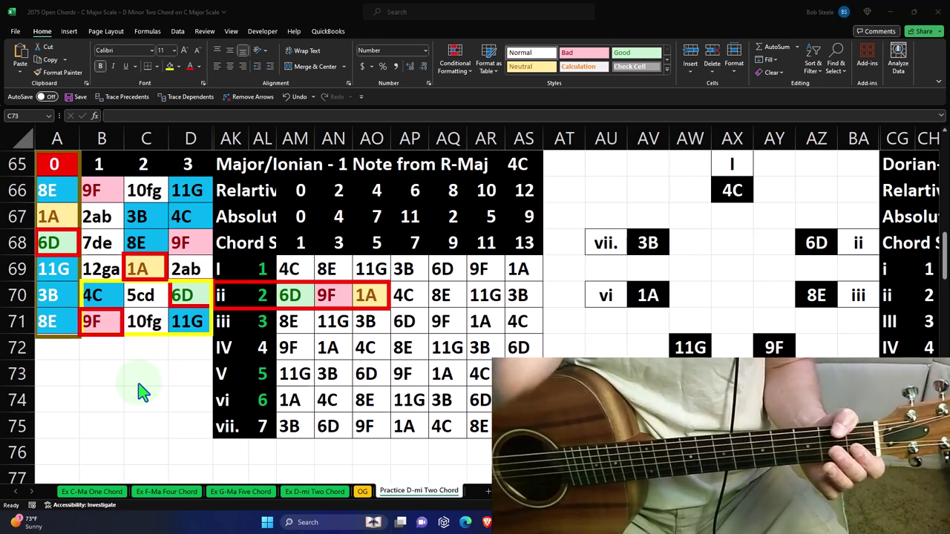
{"action": "left_click", "coordinate": [529, 166]}
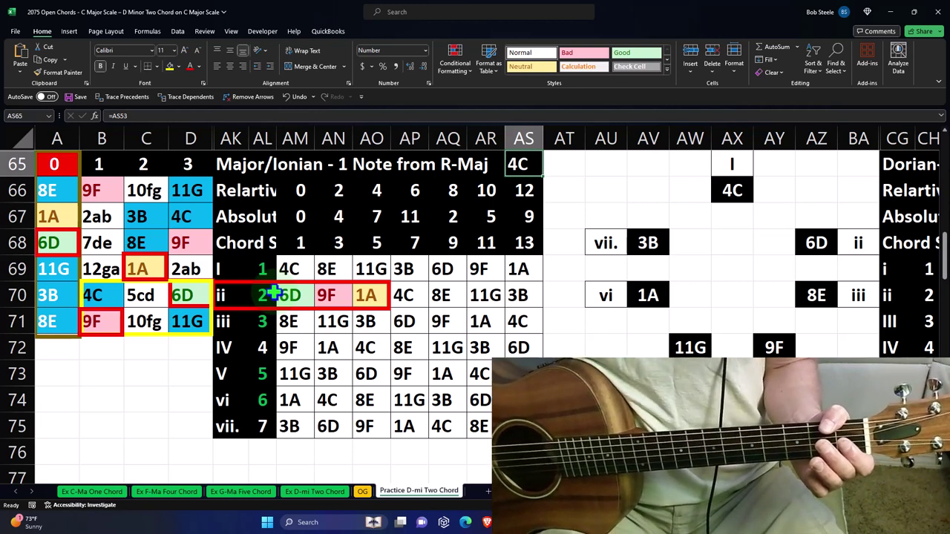
{"action": "left_click", "coordinate": [66, 190]}
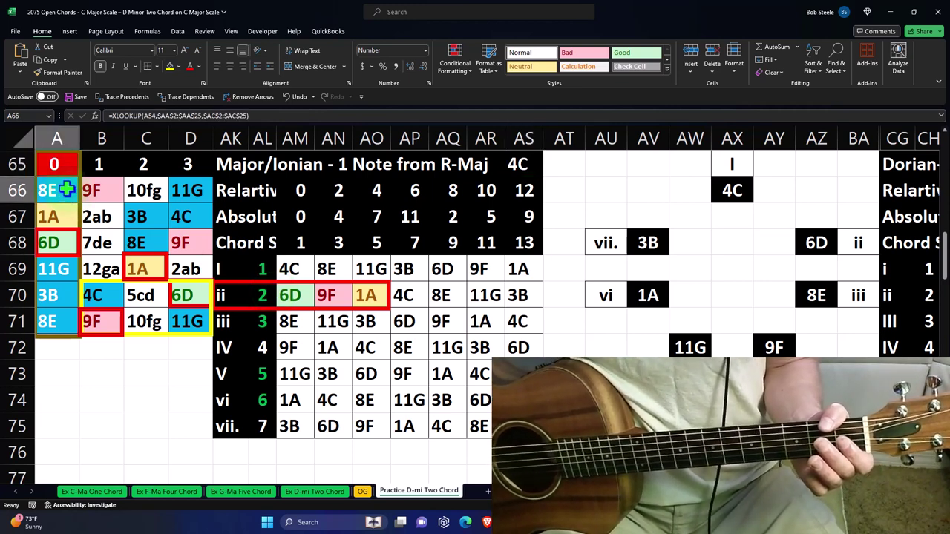
{"action": "left_click_drag", "start_coordinate": [75, 197], "coordinate": [191, 321]}
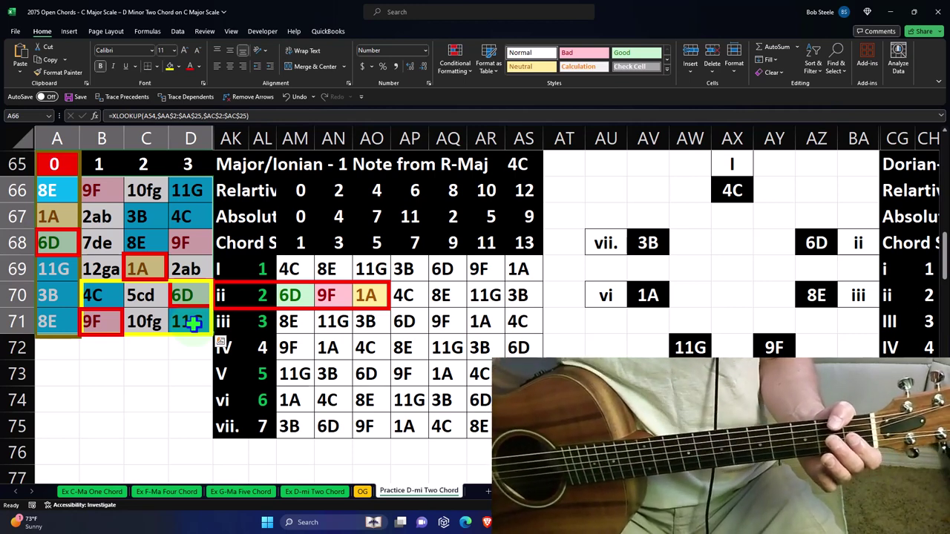
{"action": "left_click", "coordinate": [289, 299]}
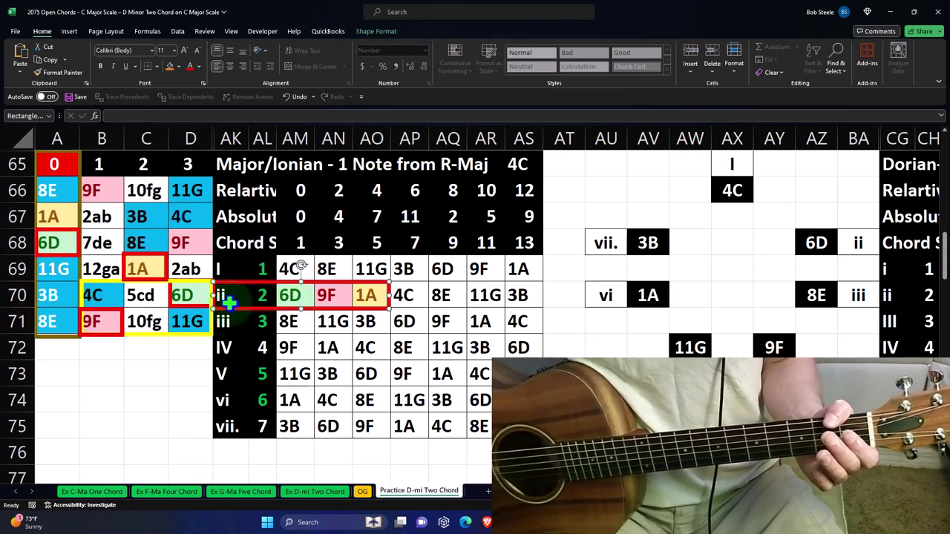
{"action": "left_click", "coordinate": [56, 192]}
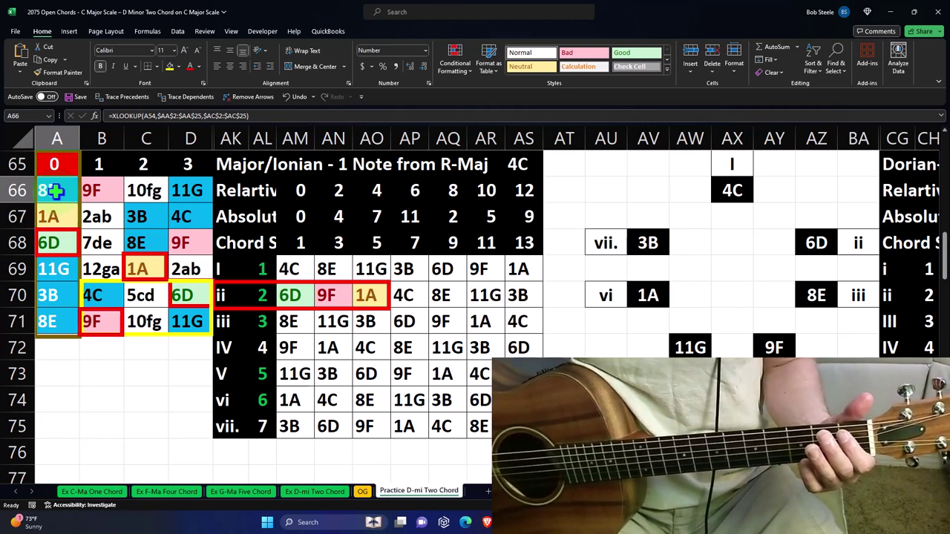
{"action": "left_click_drag", "start_coordinate": [56, 191], "coordinate": [55, 321]}
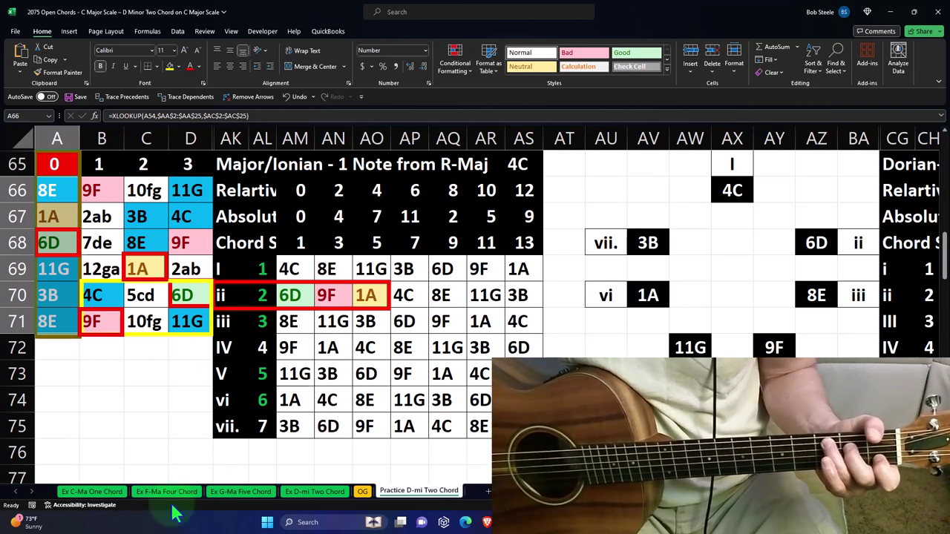
Glance at the Ex C-Ma One Chord sheet, then return to Ex F-Ma Four Chord
{"action": "left_click", "coordinate": [86, 492]}
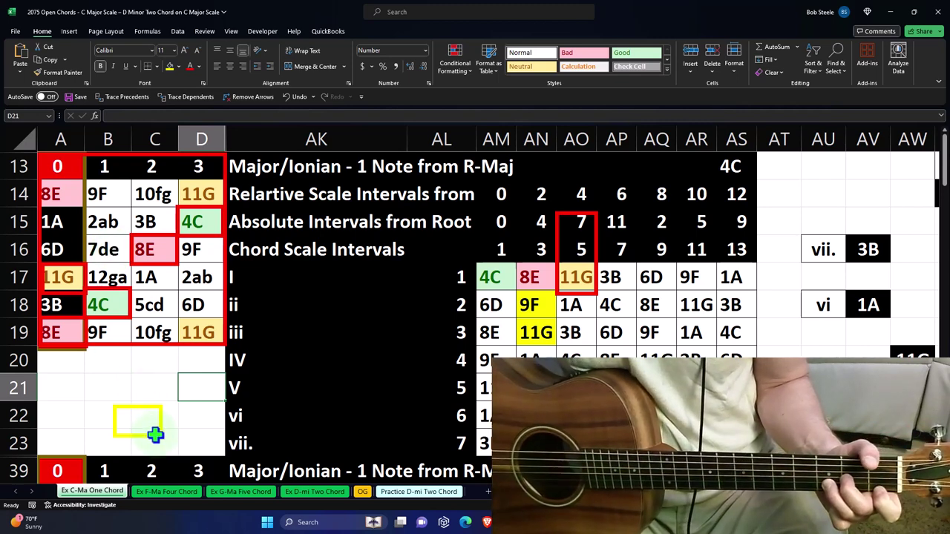
{"action": "left_click", "coordinate": [178, 494]}
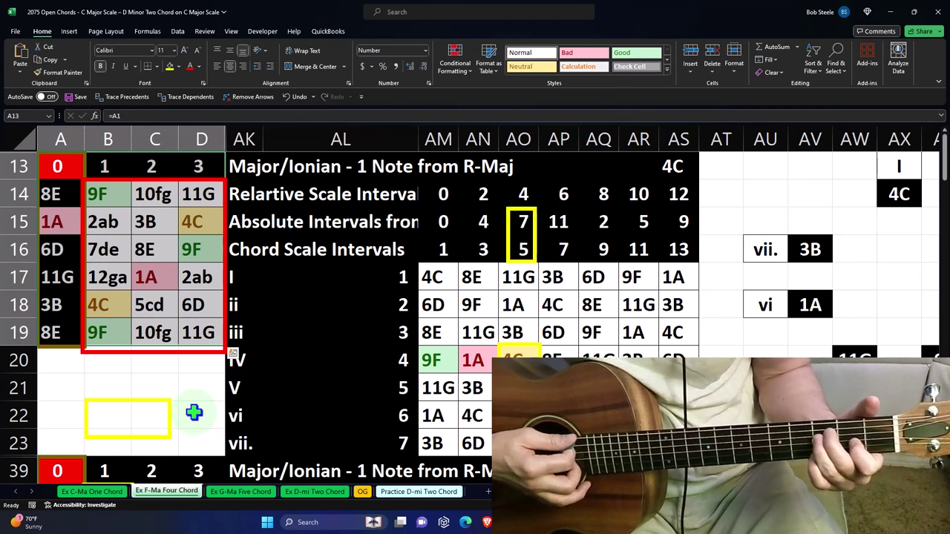
{"action": "left_click", "coordinate": [150, 221]}
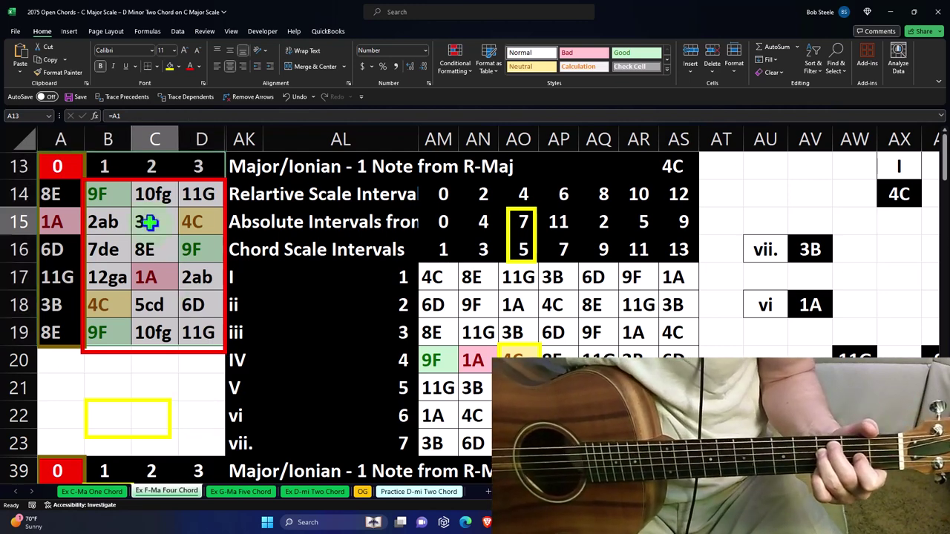
{"action": "double_click", "coordinate": [151, 220]}
{"action": "key", "text": "Return"}
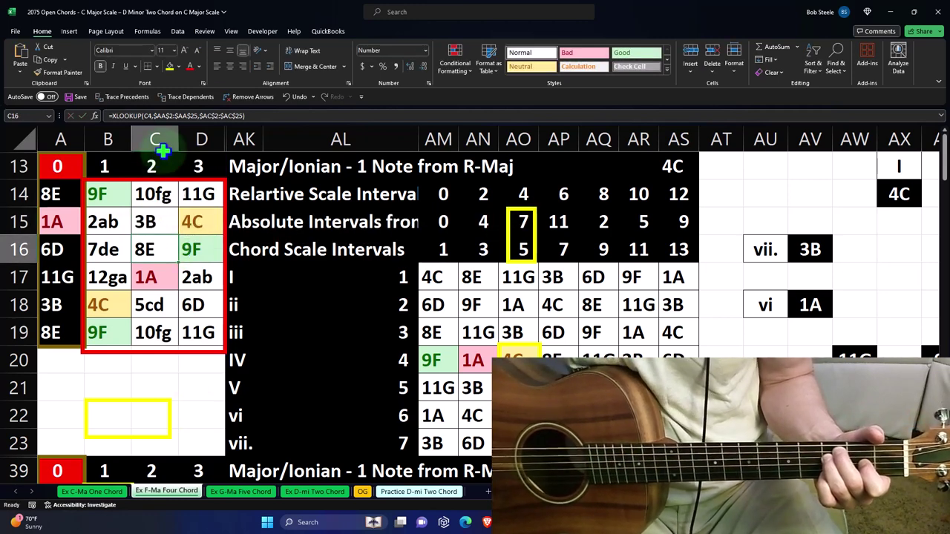
{"action": "left_click", "coordinate": [288, 97]}
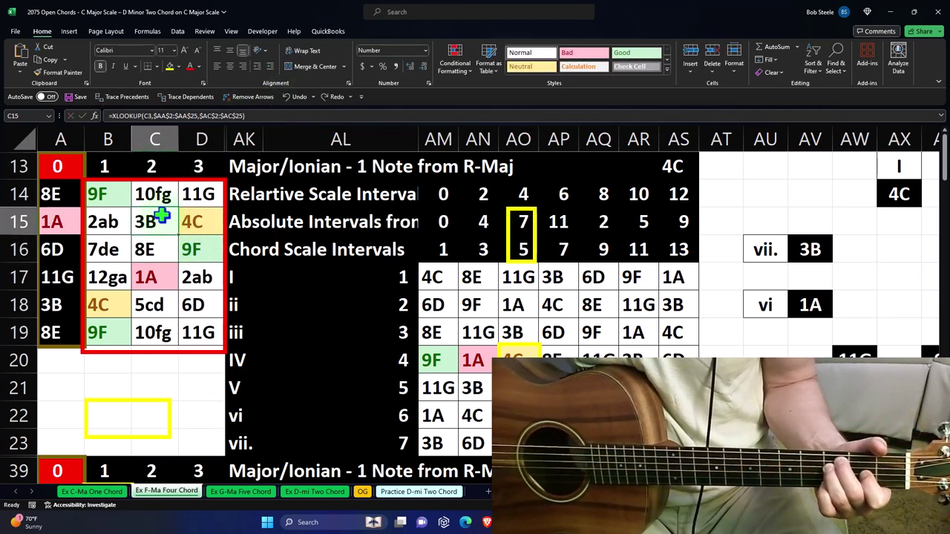
{"action": "left_click_drag", "start_coordinate": [162, 215], "coordinate": [194, 275]}
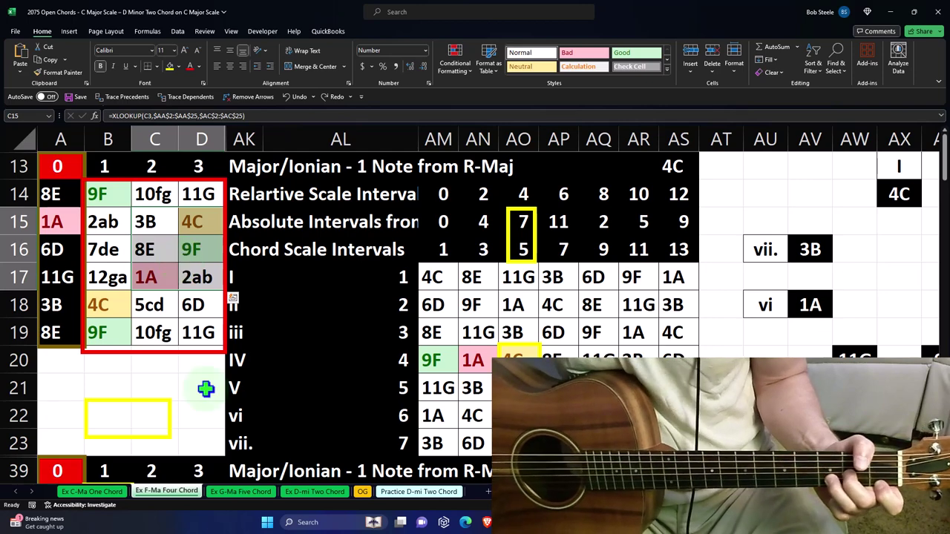
Inspect the 1A and 6D lookup formulas on Ex G-Ma Five Chord, then return to Practice D-mi Two Chord
{"action": "left_click", "coordinate": [240, 492]}
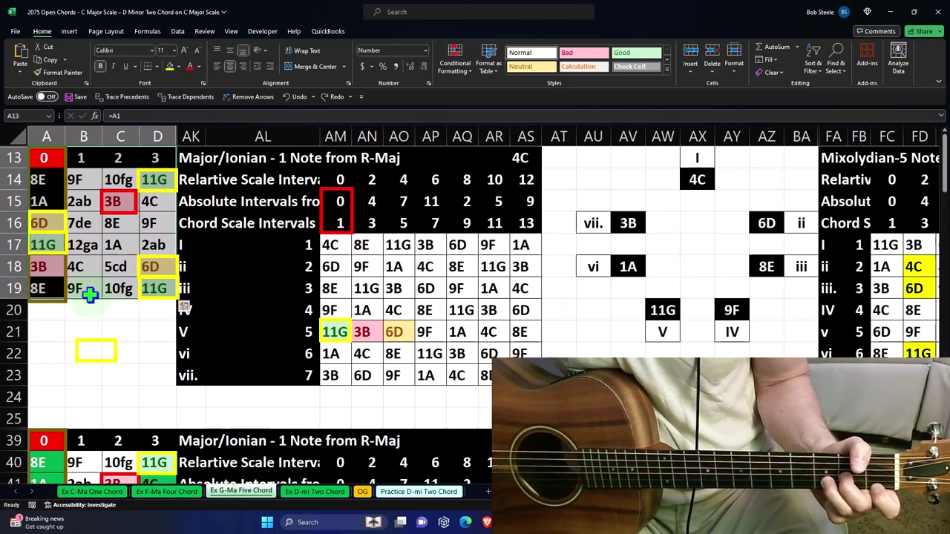
{"action": "left_click", "coordinate": [113, 247]}
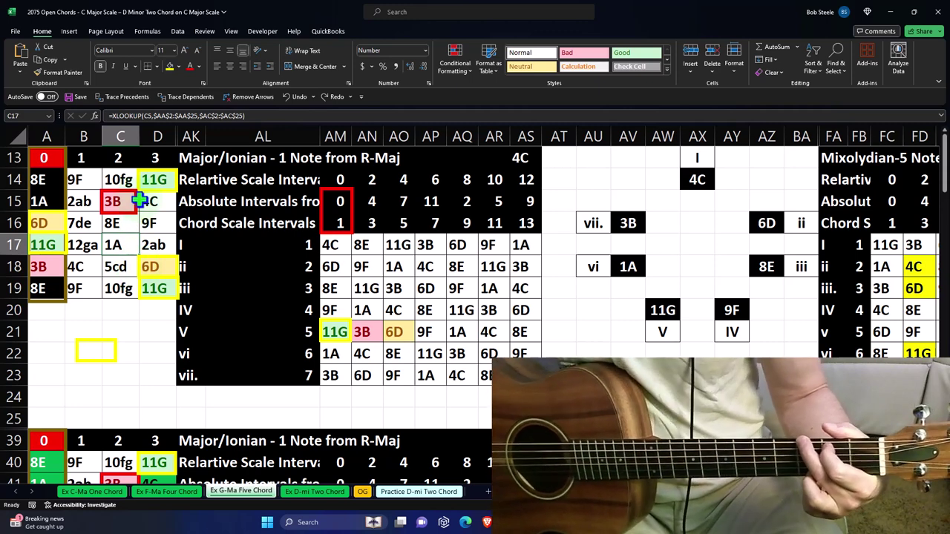
{"action": "left_click", "coordinate": [157, 267]}
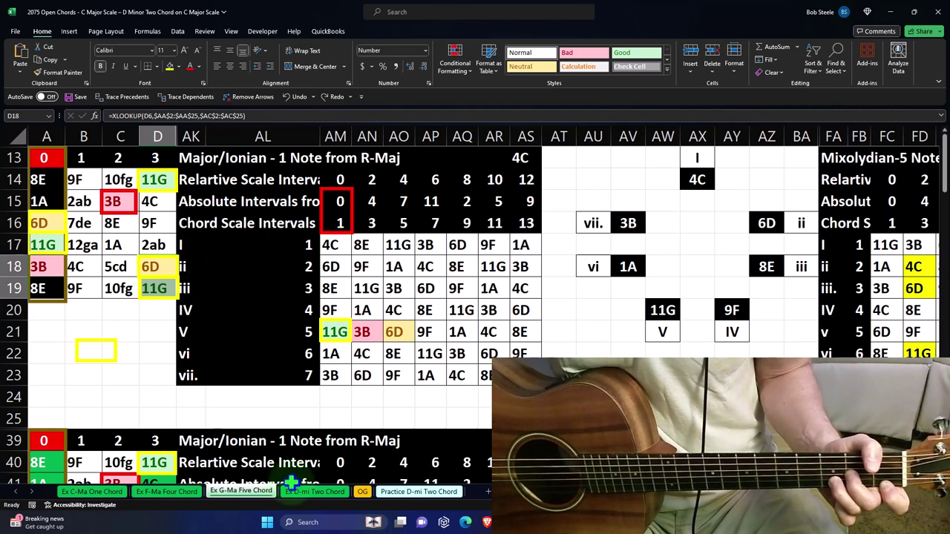
{"action": "left_click", "coordinate": [418, 492]}
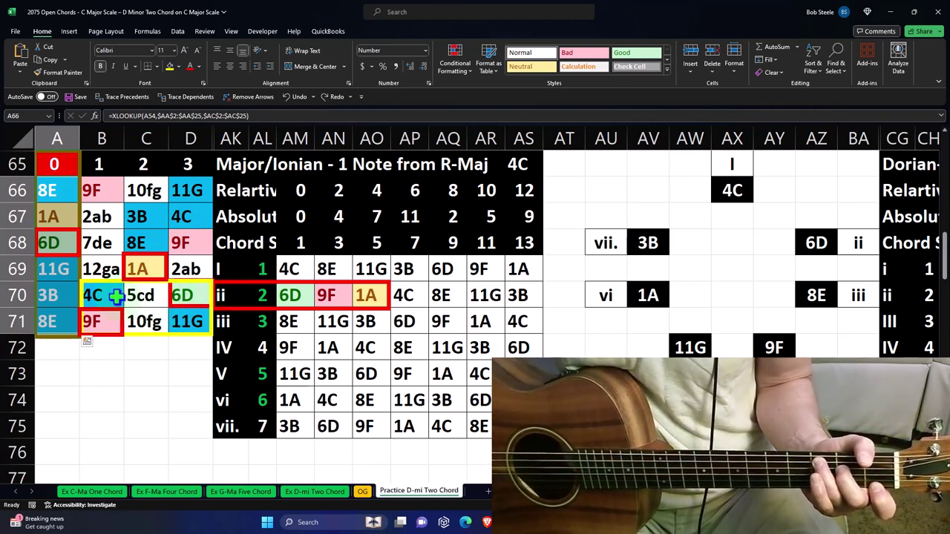
Flip to Ex G-Ma Five Chord and back to Practice D-mi Two Chord, selecting cell B70
{"action": "left_click", "coordinate": [249, 492]}
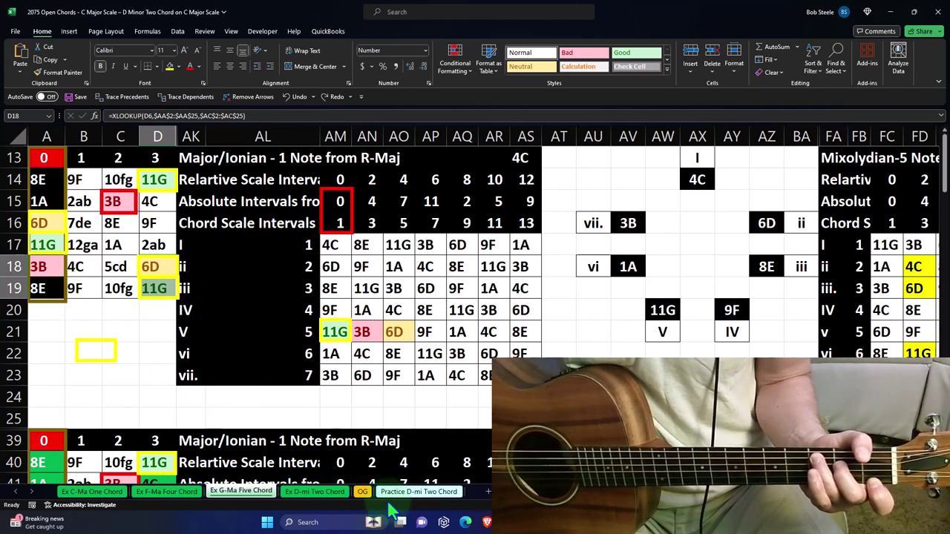
{"action": "left_click", "coordinate": [388, 492]}
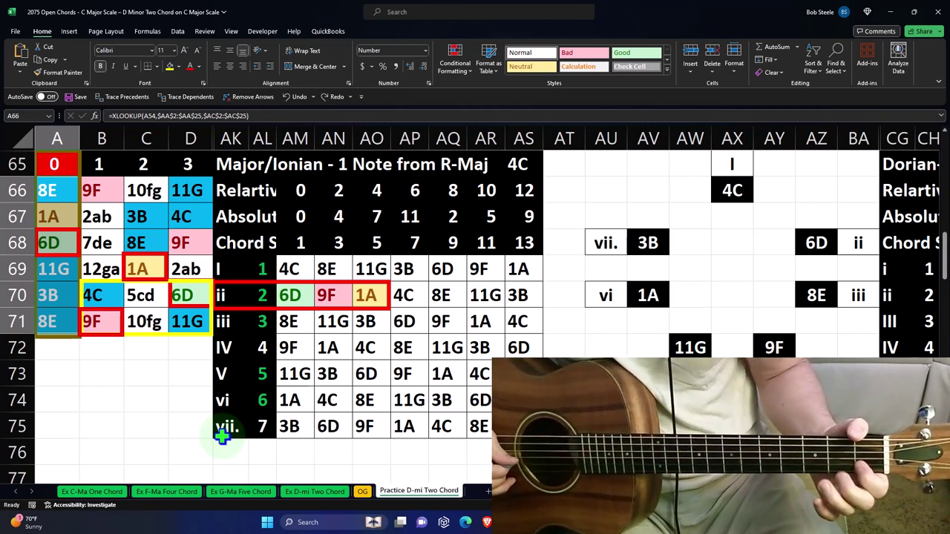
{"action": "left_click", "coordinate": [93, 286]}
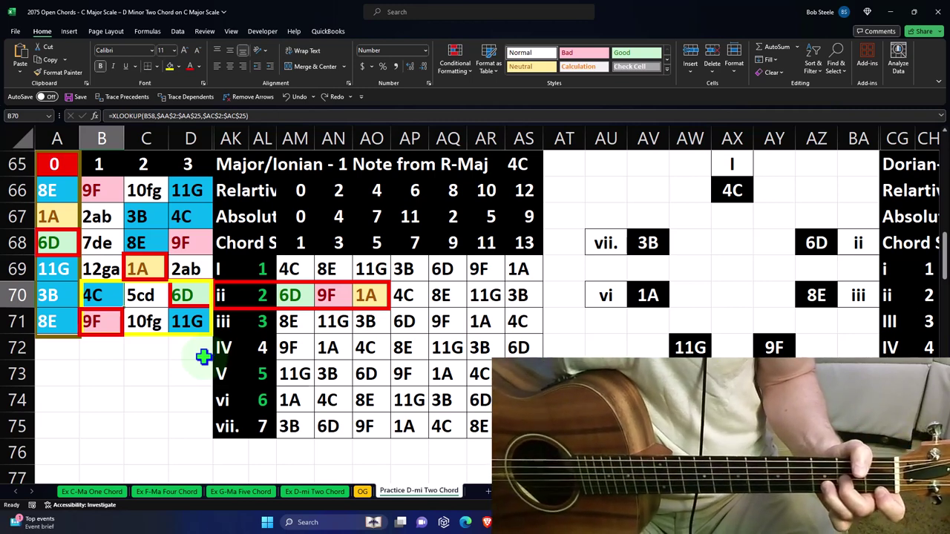
Move the yellow rectangle up, pull its right edge in and extend it through row 69
{"action": "left_click_drag", "start_coordinate": [155, 337], "coordinate": [197, 255]}
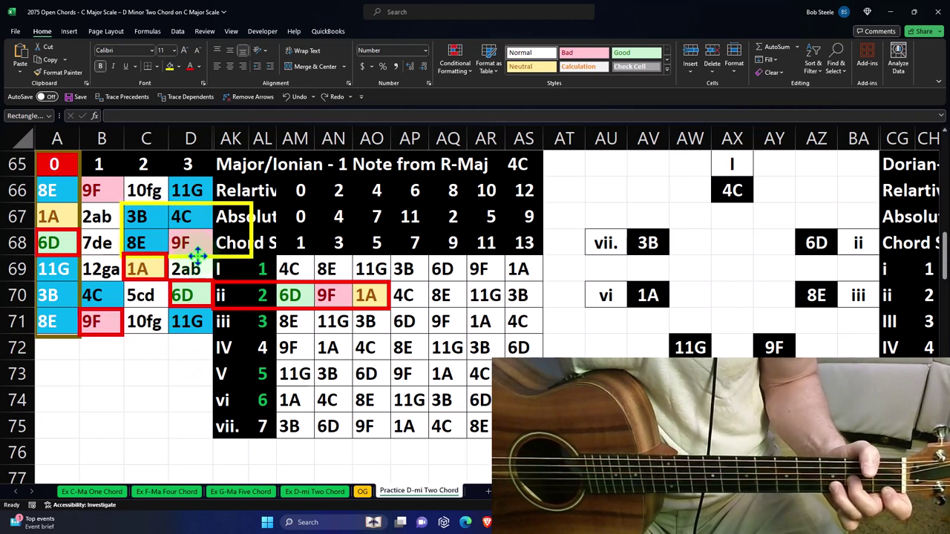
{"action": "left_click_drag", "start_coordinate": [252, 231], "coordinate": [213, 232]}
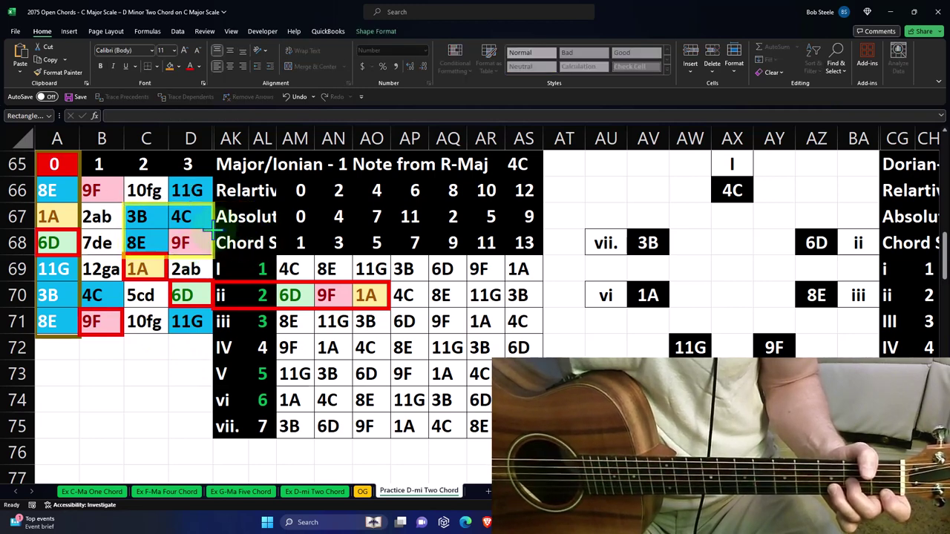
{"action": "left_click_drag", "start_coordinate": [170, 255], "coordinate": [169, 282]}
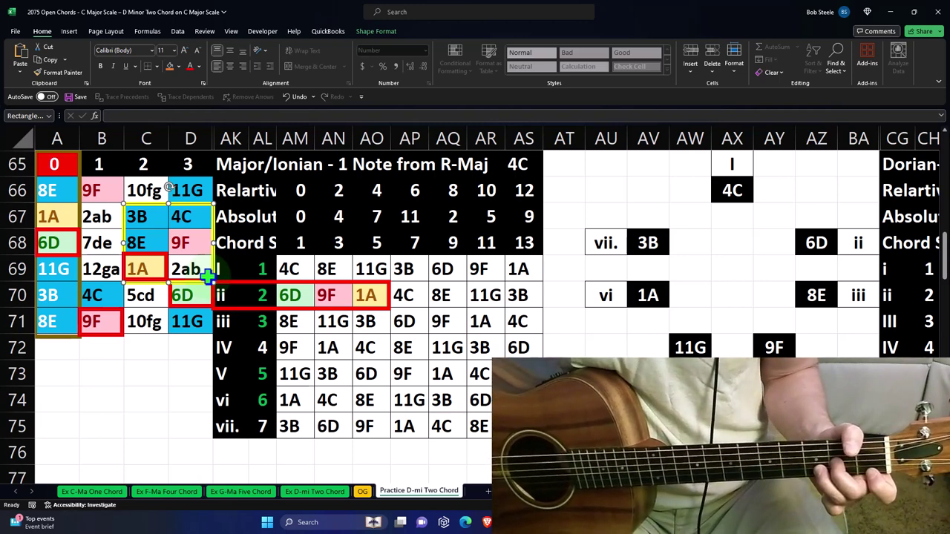
Drag the yellow rectangle off the 3B–9F block into empty cells B73:C75
{"action": "left_click_drag", "start_coordinate": [212, 228], "coordinate": [187, 385]}
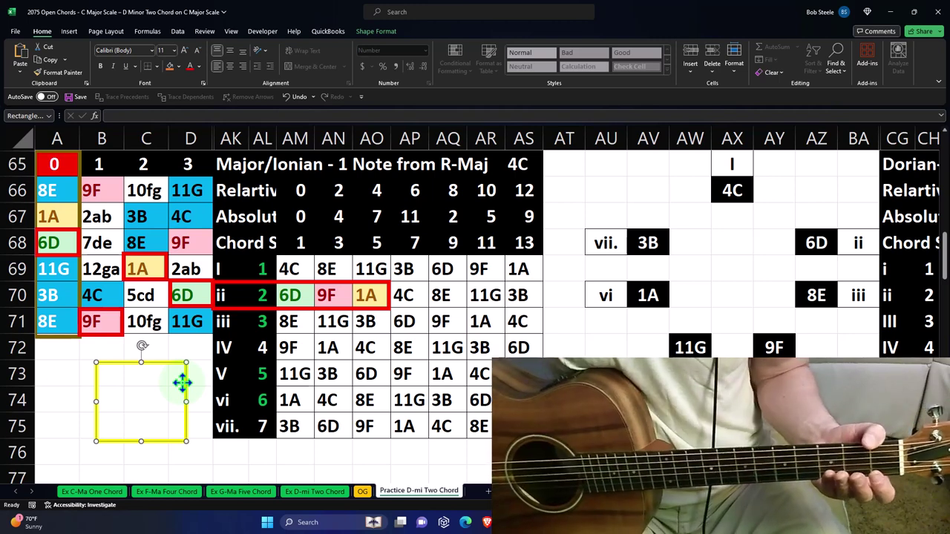
{"action": "left_click", "coordinate": [46, 186]}
{"action": "left_click_drag", "start_coordinate": [46, 184], "coordinate": [175, 338]}
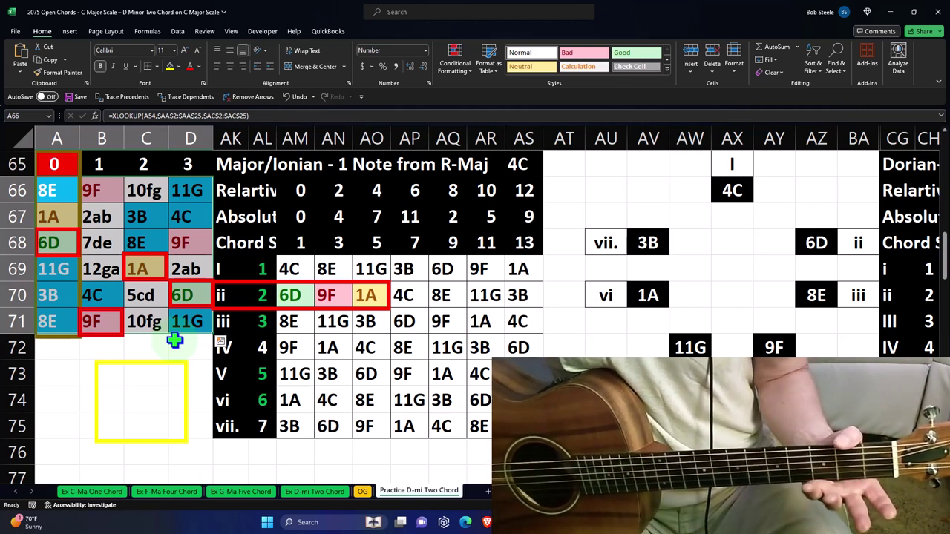
Scroll up to rows 39–49 and inspect chord numbers AL43:AL45, root AS39 and the row-44 ii notes
{"action": "left_click", "coordinate": [257, 394]}
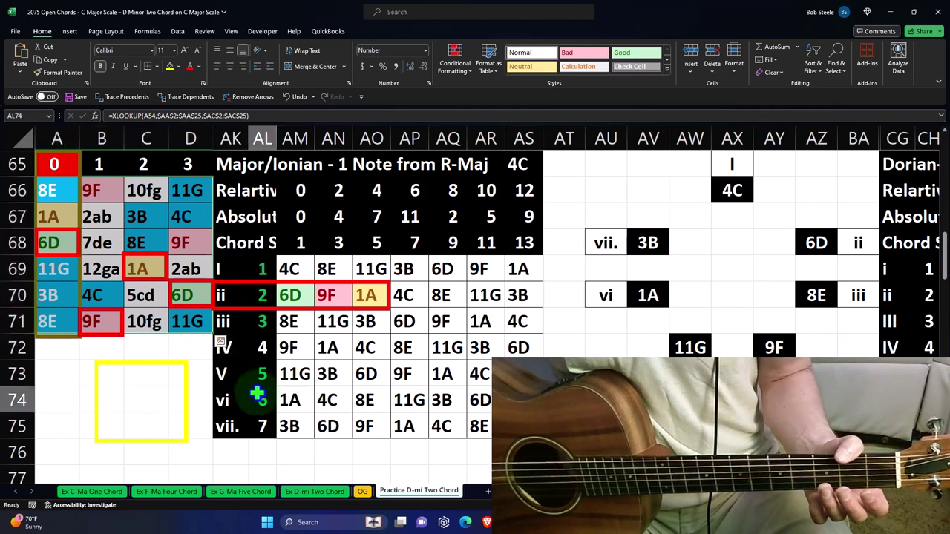
{"action": "scroll", "coordinate": [256, 395], "scroll_direction": "up", "scroll_amount": 1}
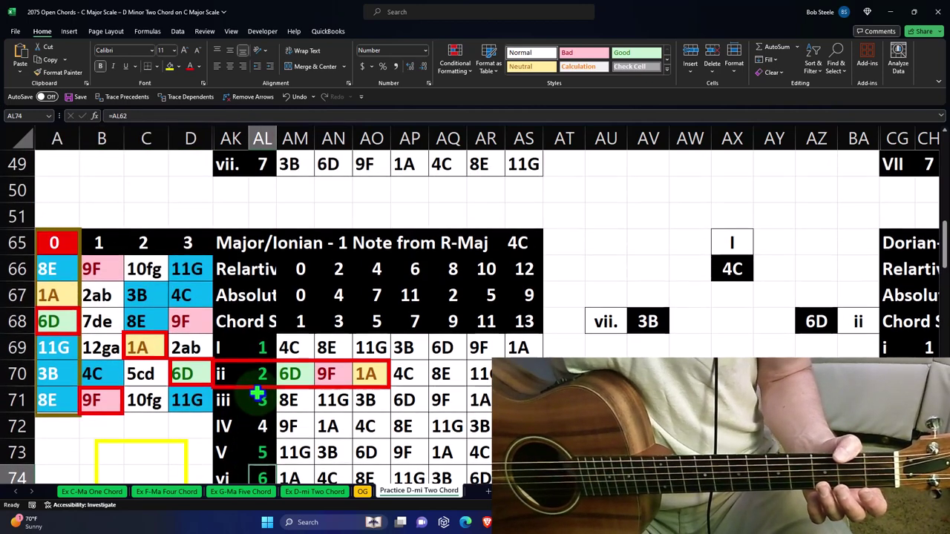
{"action": "scroll", "coordinate": [257, 394], "scroll_direction": "up", "scroll_amount": 2}
{"action": "scroll", "coordinate": [257, 394], "scroll_direction": "up", "scroll_amount": 1}
{"action": "scroll", "coordinate": [256, 395], "scroll_direction": "up", "scroll_amount": 1}
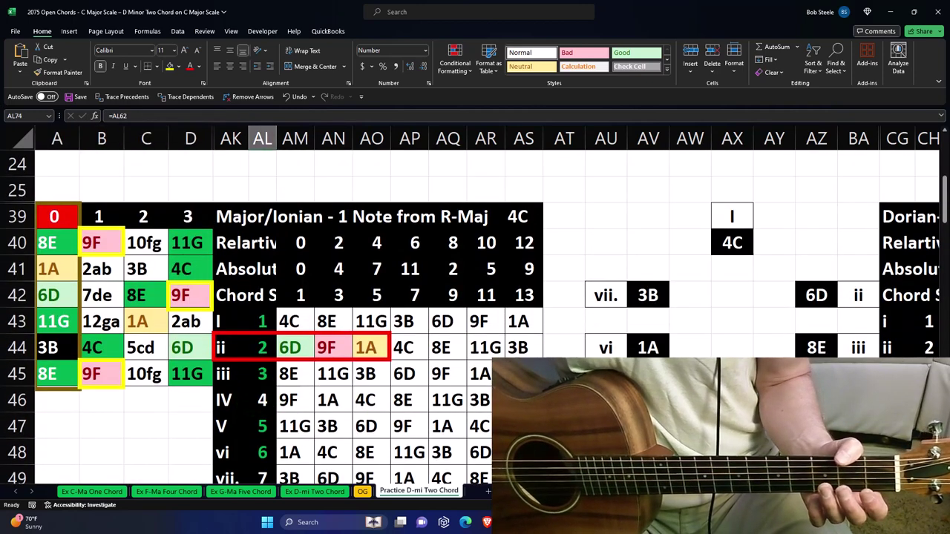
{"action": "scroll", "coordinate": [476, 338], "scroll_direction": "down", "scroll_amount": 1}
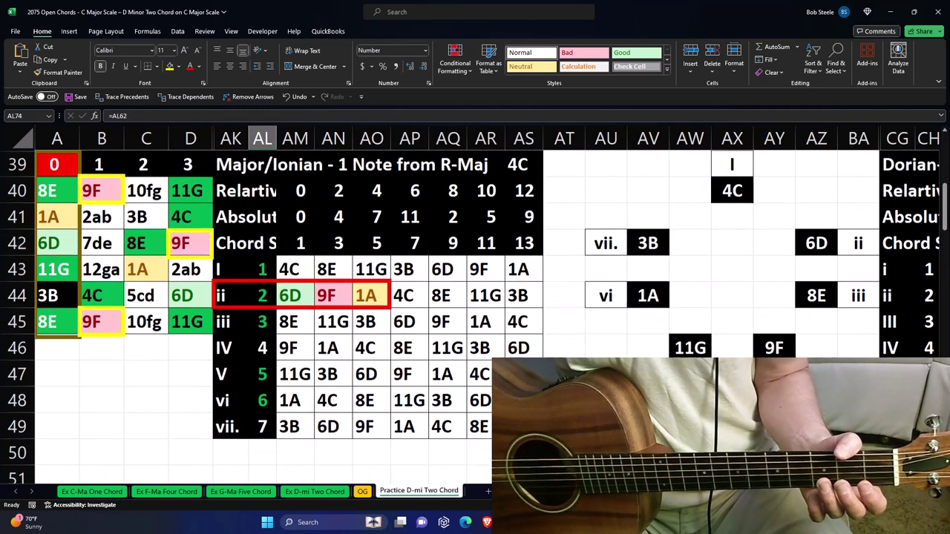
{"action": "left_click_drag", "start_coordinate": [263, 269], "coordinate": [267, 319]}
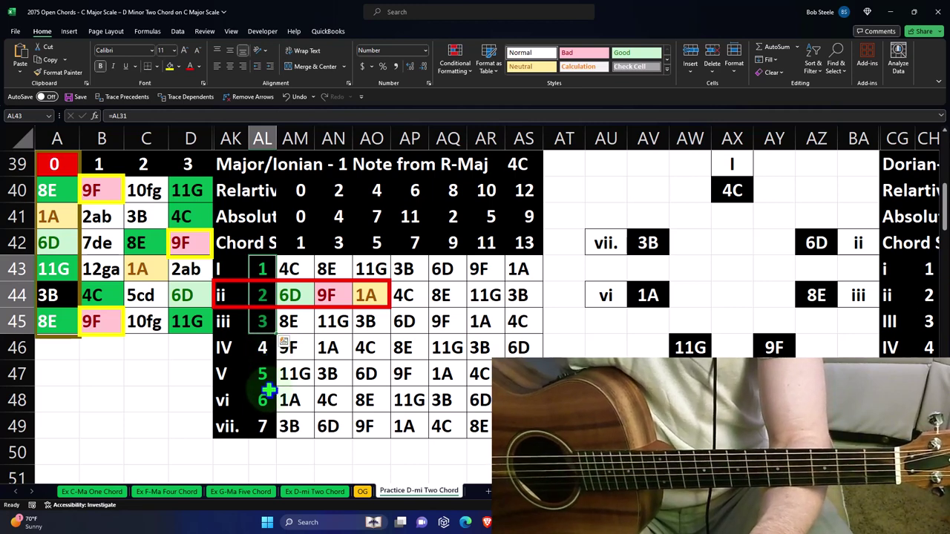
{"action": "left_click", "coordinate": [520, 171]}
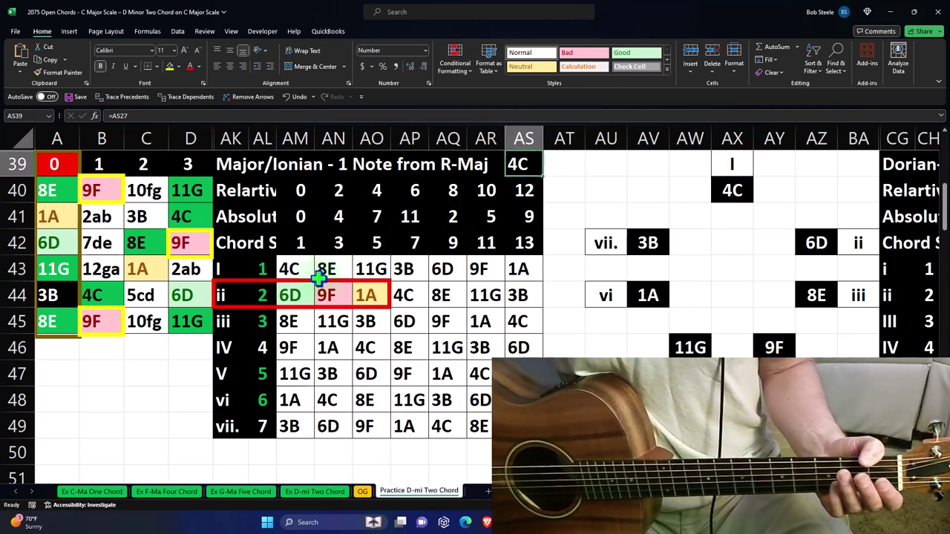
{"action": "left_click_drag", "start_coordinate": [291, 294], "coordinate": [355, 289]}
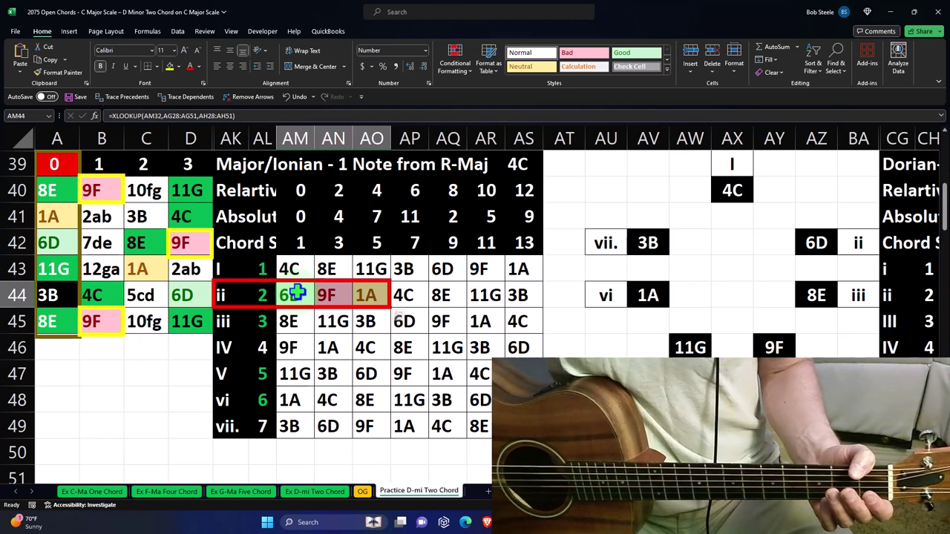
{"action": "left_click", "coordinate": [264, 346]}
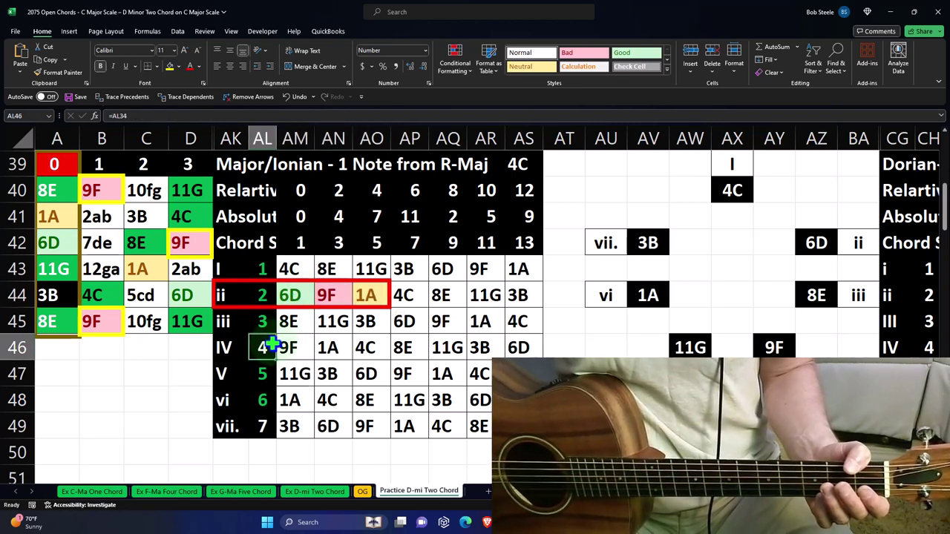
{"action": "left_click", "coordinate": [261, 424]}
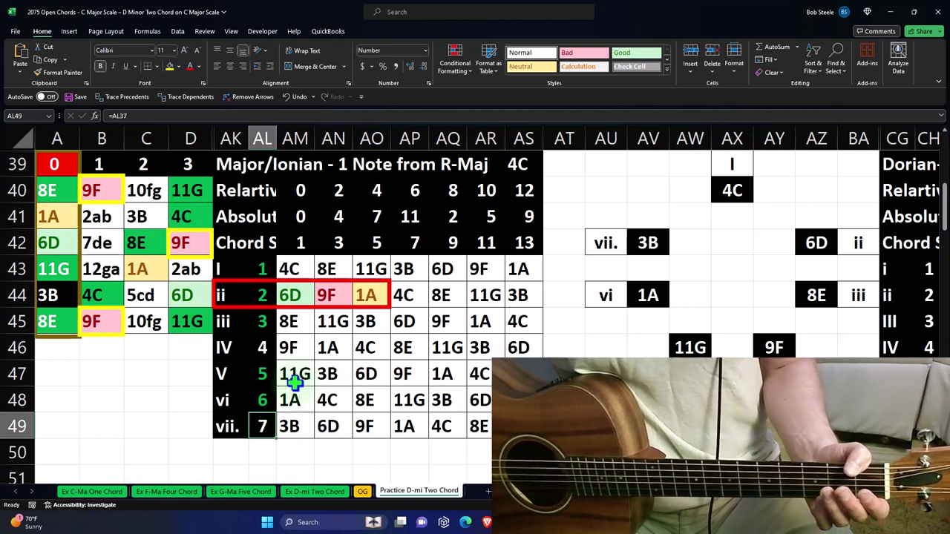
{"action": "left_click", "coordinate": [269, 347]}
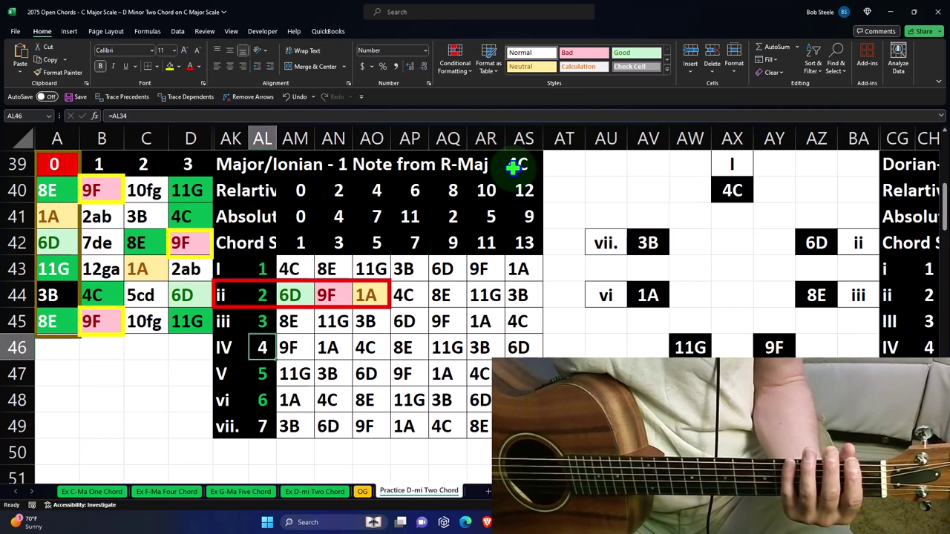
{"action": "left_click", "coordinate": [346, 291]}
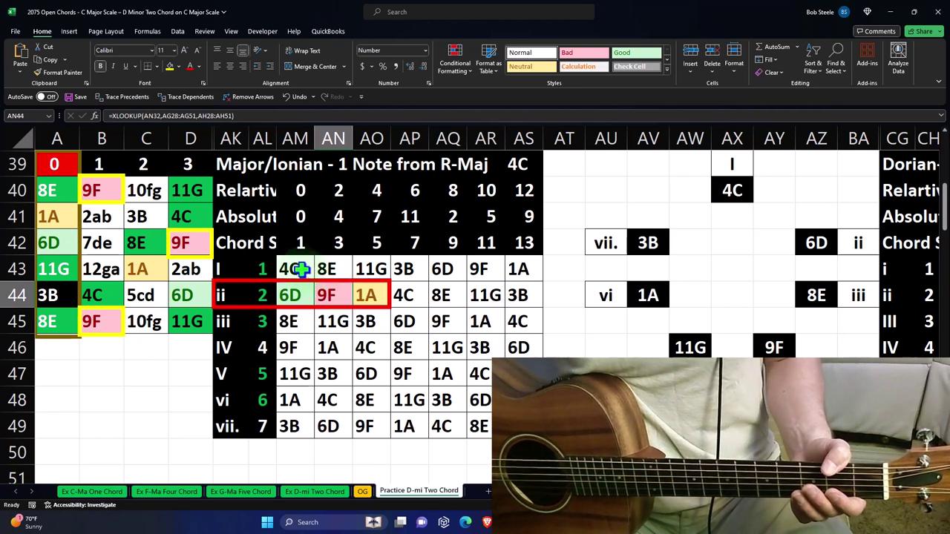
{"action": "left_click_drag", "start_coordinate": [290, 269], "coordinate": [375, 269]}
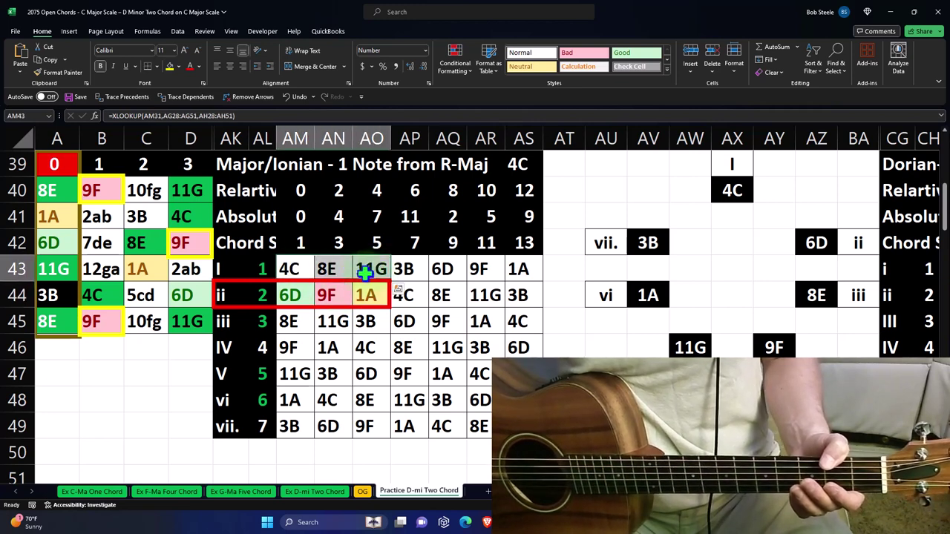
{"action": "left_click", "coordinate": [296, 295]}
{"action": "left_click_drag", "start_coordinate": [313, 309], "coordinate": [364, 297]}
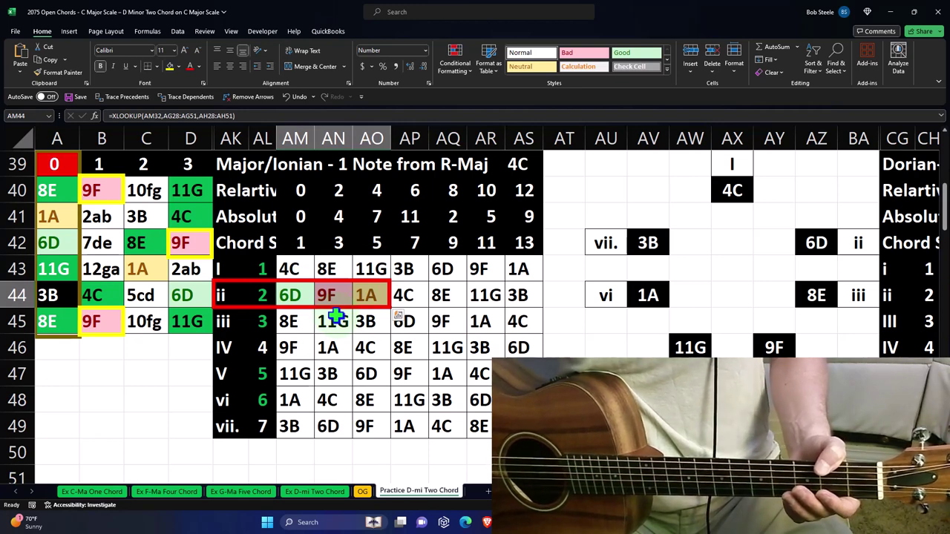
{"action": "left_click_drag", "start_coordinate": [293, 295], "coordinate": [357, 295]}
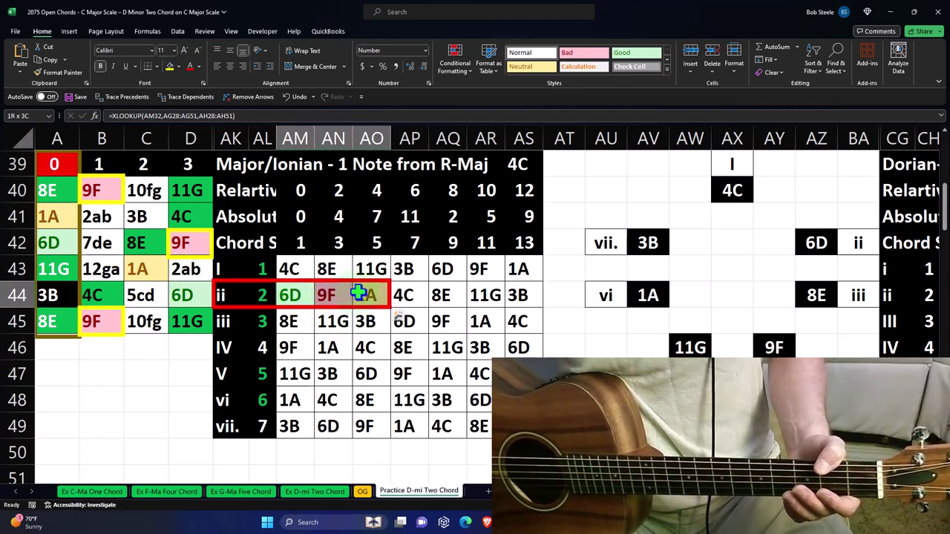
{"action": "left_click", "coordinate": [329, 296]}
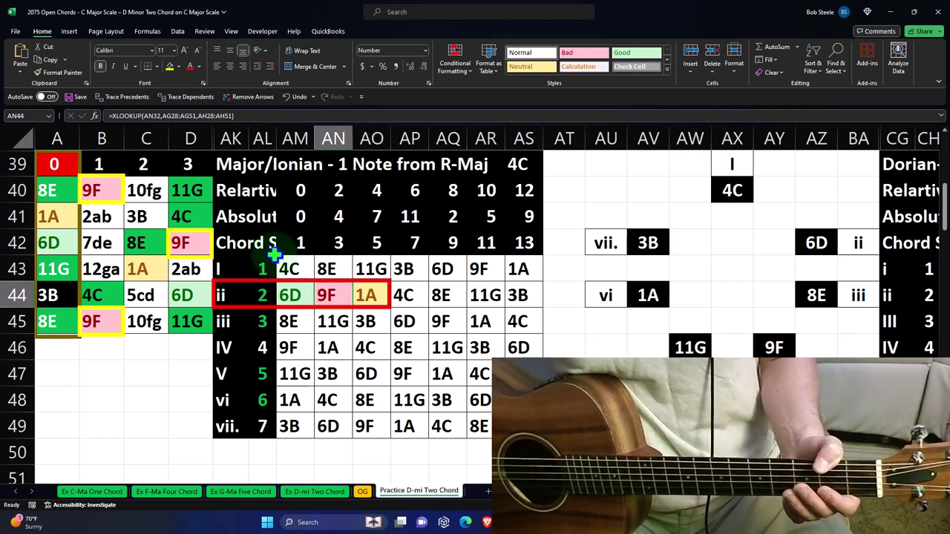
{"action": "left_click_drag", "start_coordinate": [296, 267], "coordinate": [328, 269]}
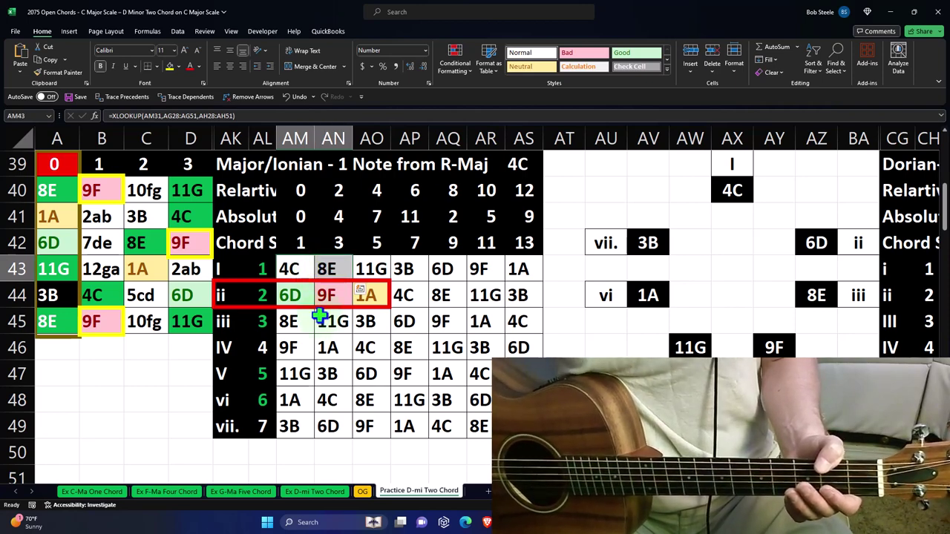
{"action": "scroll", "coordinate": [314, 319], "scroll_direction": "down", "scroll_amount": 2}
{"action": "scroll", "coordinate": [316, 322], "scroll_direction": "down", "scroll_amount": 1}
{"action": "scroll", "coordinate": [316, 321], "scroll_direction": "down", "scroll_amount": 1}
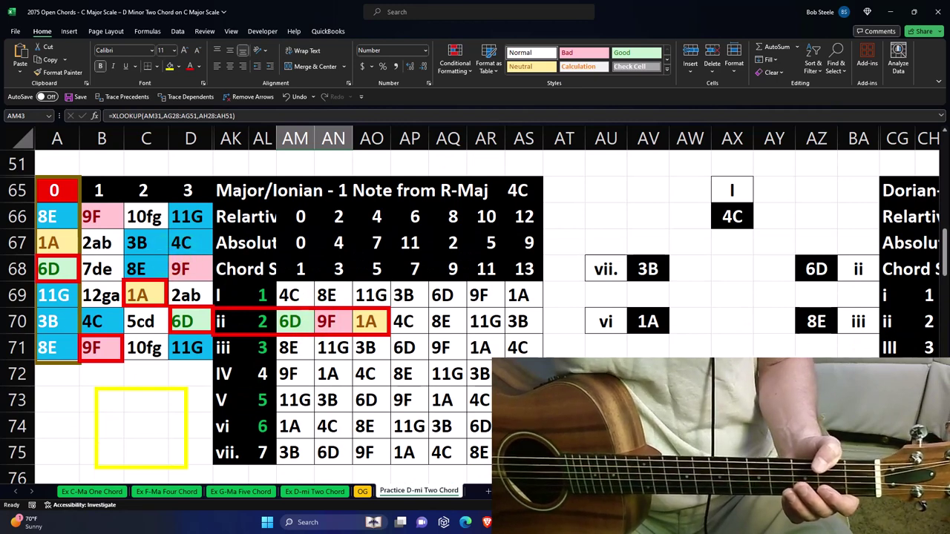
{"action": "scroll", "coordinate": [316, 322], "scroll_direction": "down", "scroll_amount": 1}
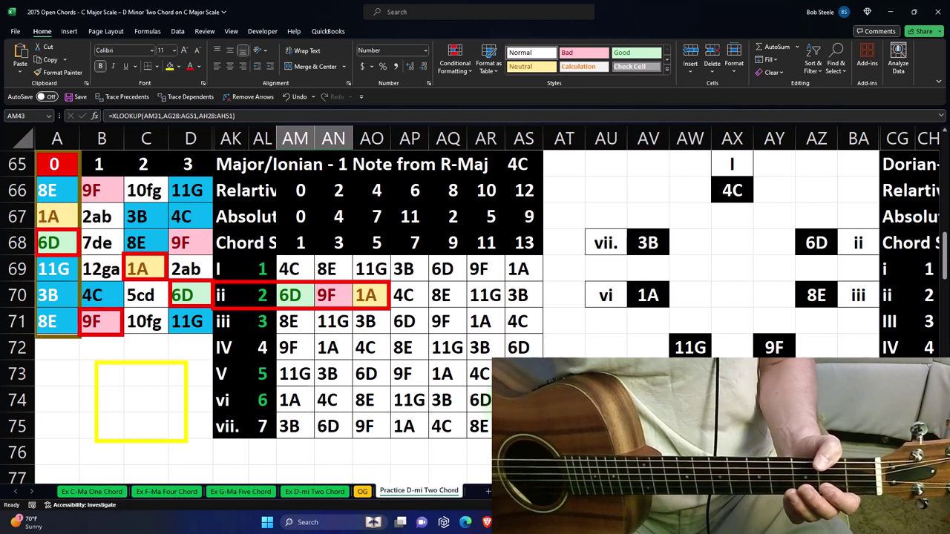
{"action": "left_click_drag", "start_coordinate": [57, 190], "coordinate": [181, 321]}
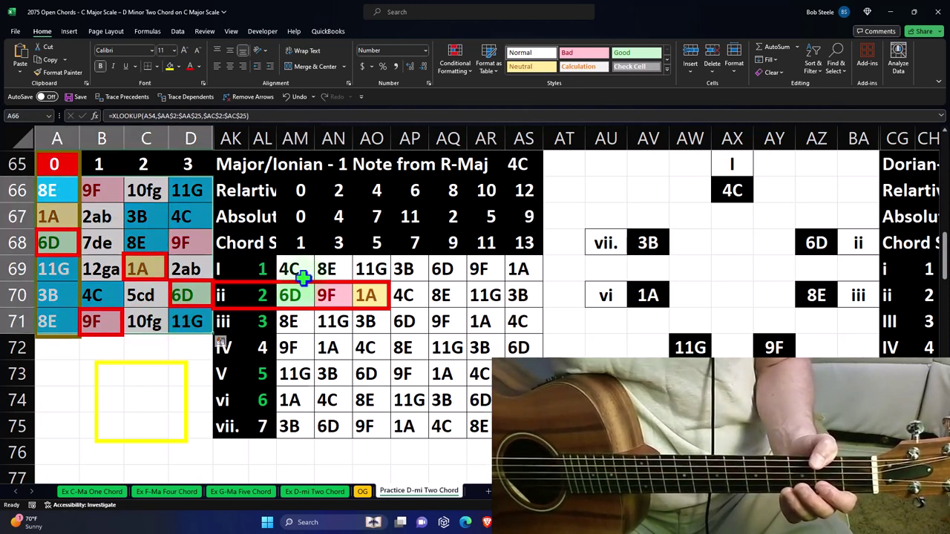
{"action": "scroll", "coordinate": [303, 276], "scroll_direction": "down", "scroll_amount": 1}
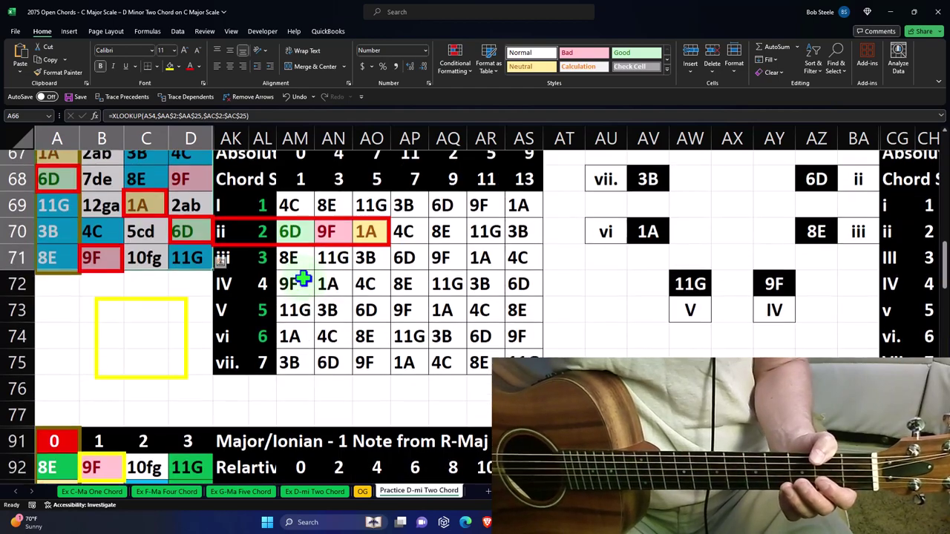
{"action": "scroll", "coordinate": [303, 276], "scroll_direction": "down", "scroll_amount": 1}
{"action": "scroll", "coordinate": [303, 276], "scroll_direction": "down", "scroll_amount": 1}
{"action": "scroll", "coordinate": [303, 276], "scroll_direction": "down", "scroll_amount": 1}
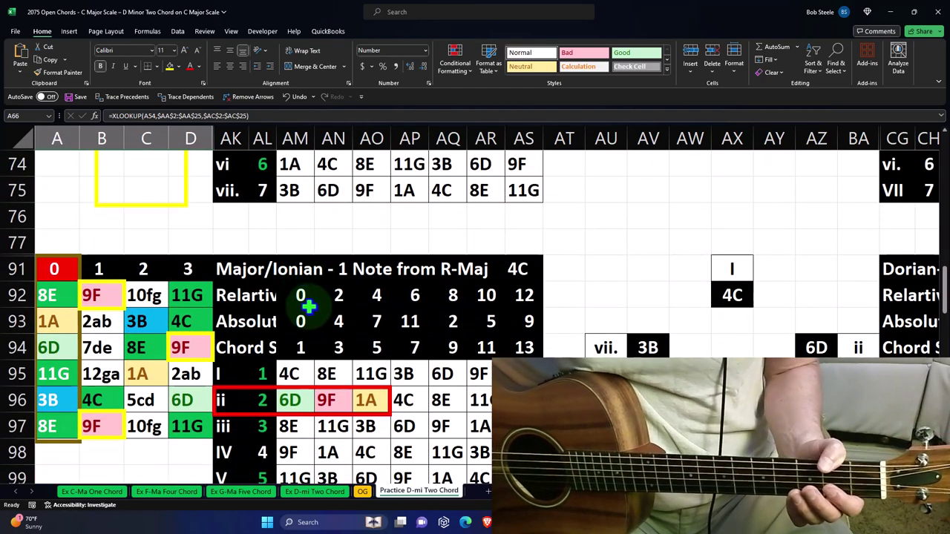
{"action": "scroll", "coordinate": [308, 307], "scroll_direction": "down", "scroll_amount": 1}
{"action": "scroll", "coordinate": [307, 308], "scroll_direction": "down", "scroll_amount": 1}
{"action": "scroll", "coordinate": [309, 305], "scroll_direction": "down", "scroll_amount": 1}
{"action": "scroll", "coordinate": [309, 306], "scroll_direction": "up", "scroll_amount": 2}
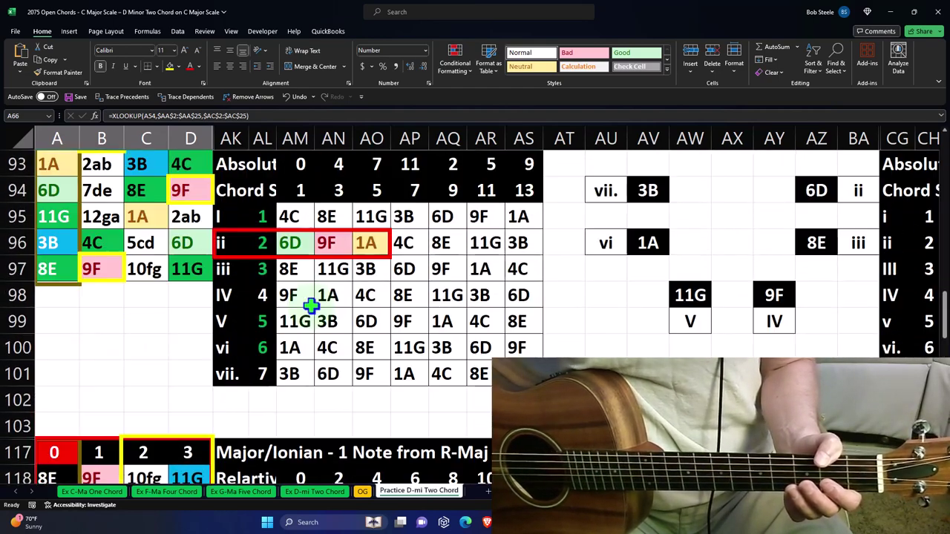
{"action": "scroll", "coordinate": [309, 306], "scroll_direction": "up", "scroll_amount": 1}
{"action": "scroll", "coordinate": [327, 304], "scroll_direction": "down", "scroll_amount": 1}
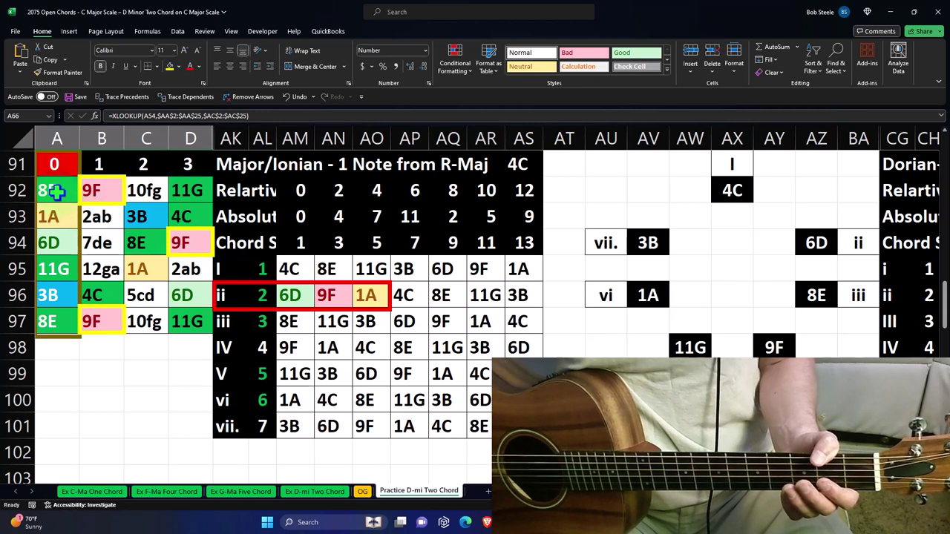
{"action": "left_click_drag", "start_coordinate": [51, 188], "coordinate": [185, 318]}
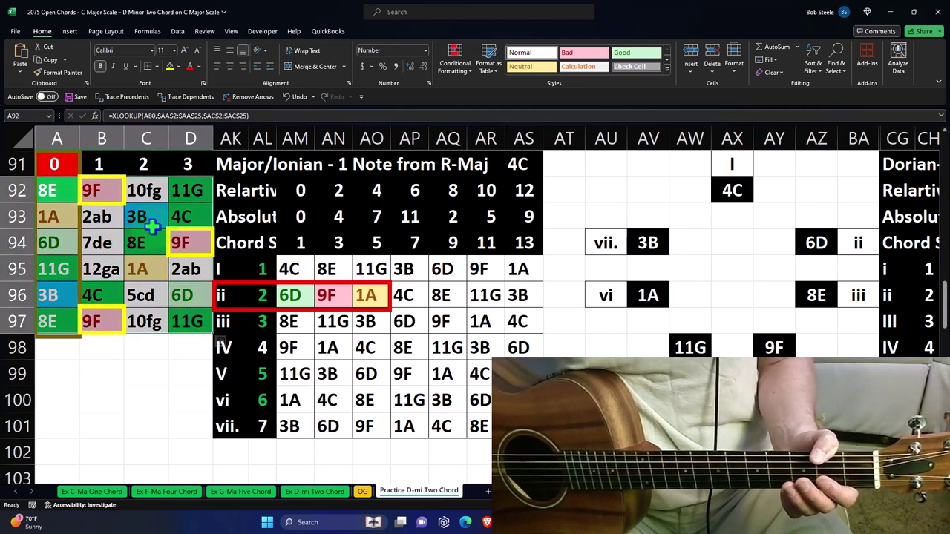
{"action": "left_click_drag", "start_coordinate": [190, 191], "coordinate": [191, 215]}
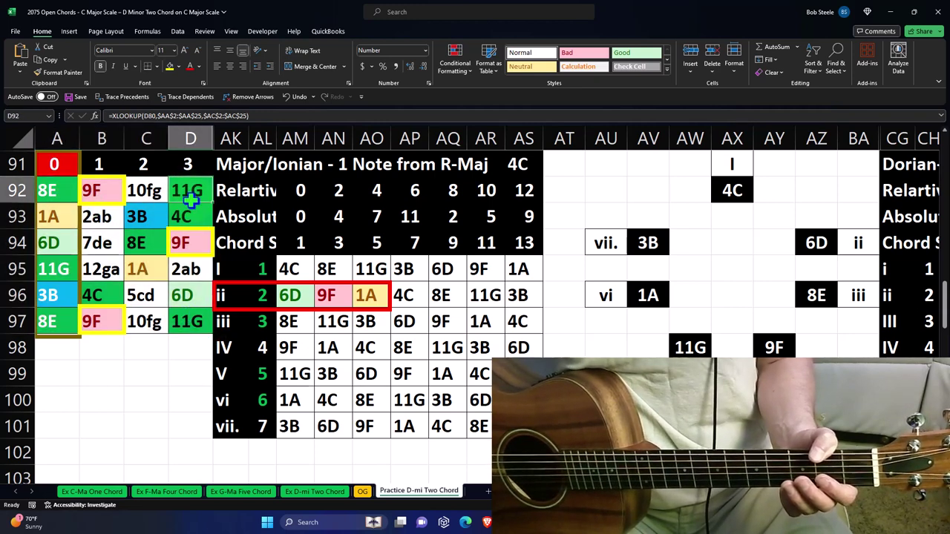
{"action": "left_click_drag", "start_coordinate": [283, 295], "coordinate": [359, 295]}
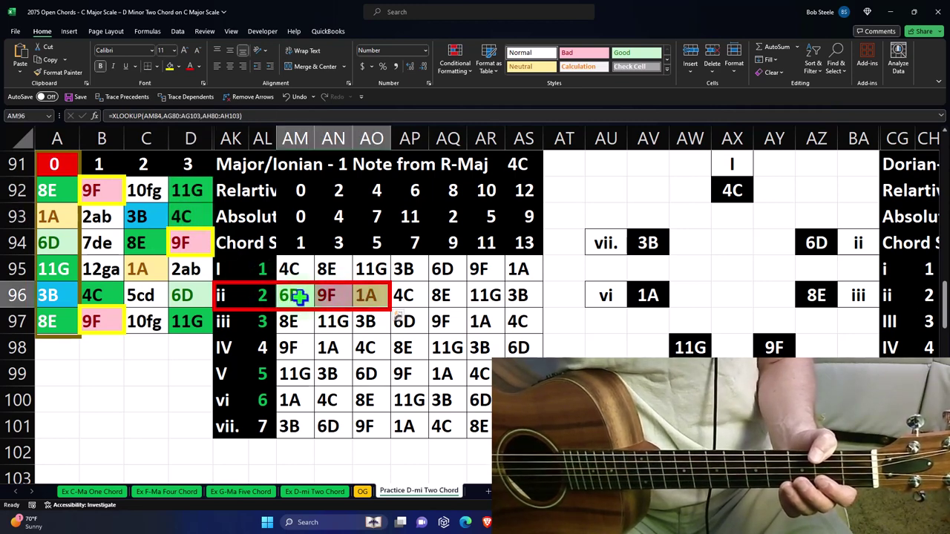
{"action": "left_click_drag", "start_coordinate": [290, 295], "coordinate": [375, 296]}
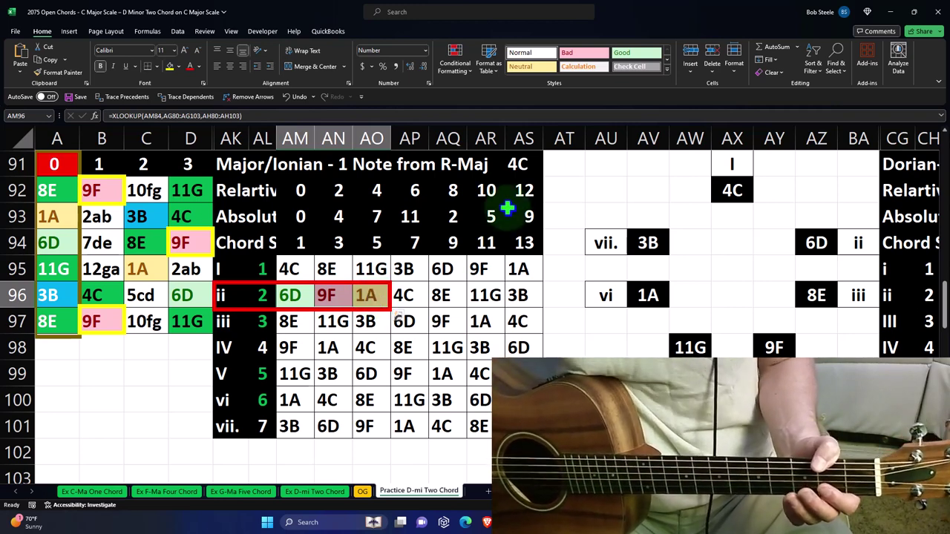
{"action": "left_click", "coordinate": [524, 167]}
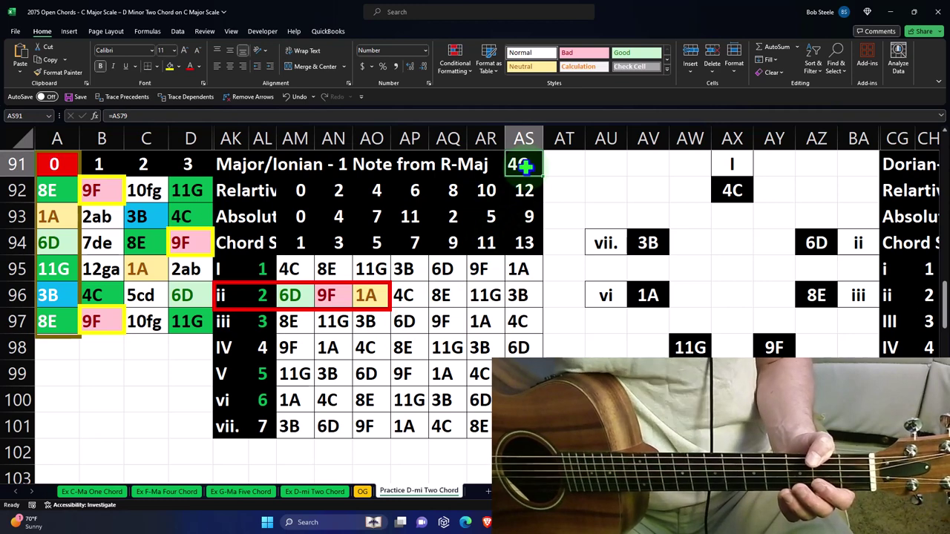
{"action": "left_click", "coordinate": [300, 295]}
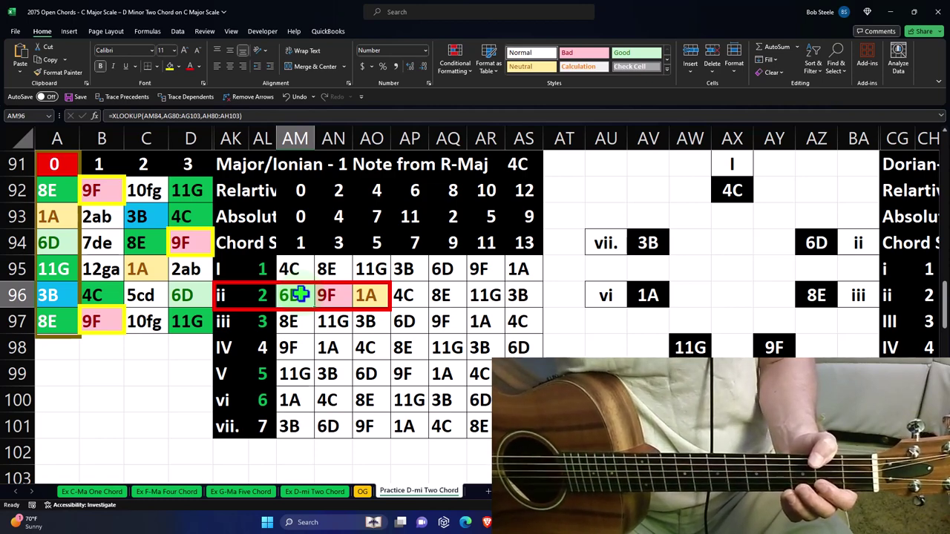
Scroll down to the row-117 fretboard and unhide the hidden columns between D and AK
{"action": "left_click", "coordinate": [280, 371]}
{"action": "scroll", "coordinate": [281, 369], "scroll_direction": "down", "scroll_amount": 1}
{"action": "scroll", "coordinate": [281, 368], "scroll_direction": "down", "scroll_amount": 1}
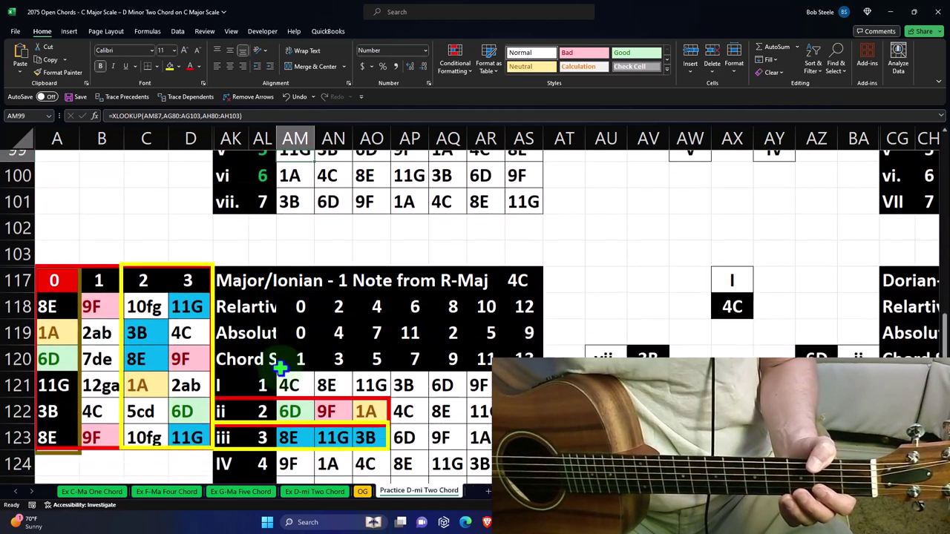
{"action": "scroll", "coordinate": [280, 369], "scroll_direction": "down", "scroll_amount": 1}
{"action": "scroll", "coordinate": [281, 369], "scroll_direction": "down", "scroll_amount": 1}
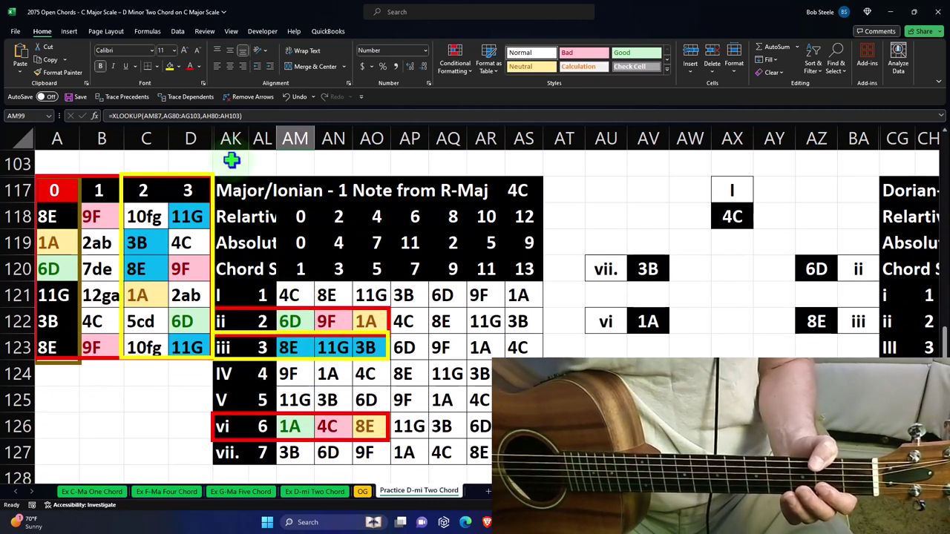
{"action": "left_click", "coordinate": [204, 138]}
{"action": "left_click_drag", "start_coordinate": [205, 138], "coordinate": [220, 138]}
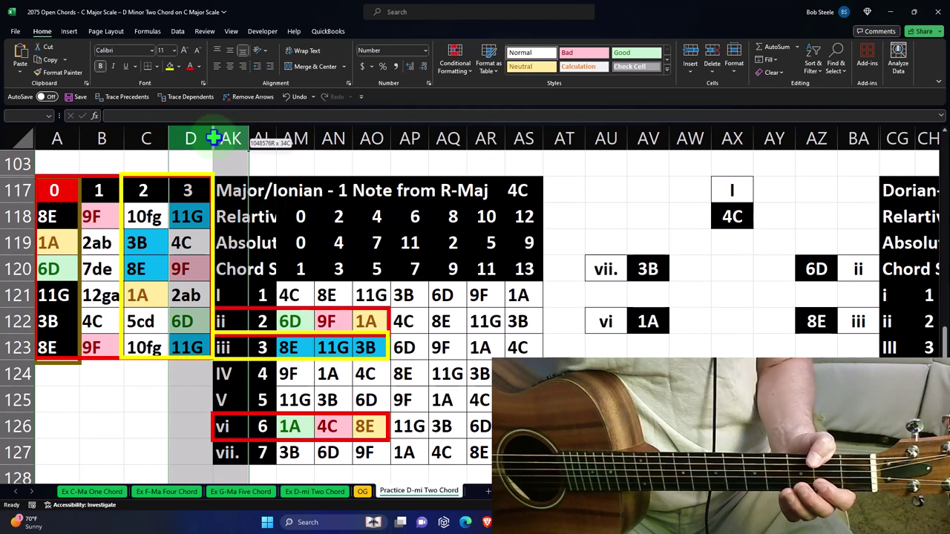
{"action": "right_click", "coordinate": [191, 407]}
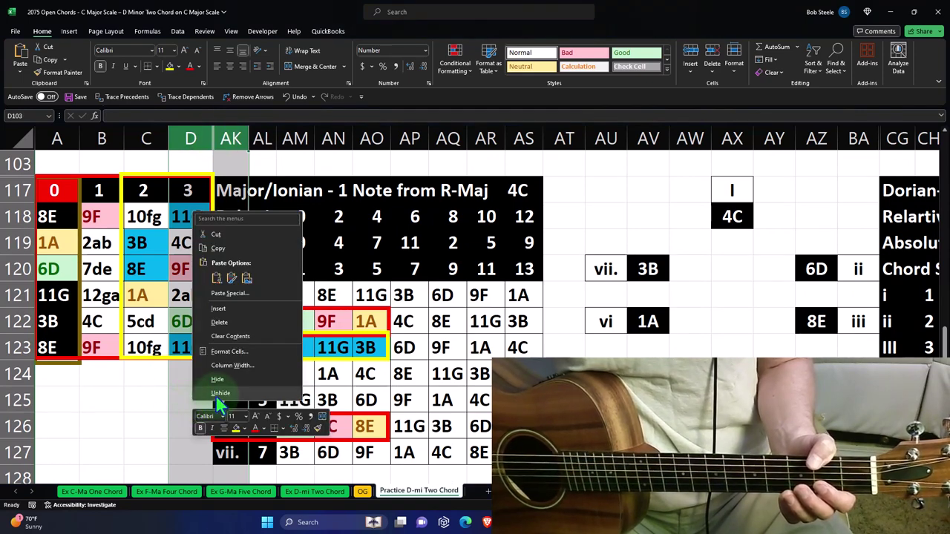
{"action": "left_click", "coordinate": [218, 394]}
Hide columns M through AJ so frets up to 11 sit beside the chord table
{"action": "left_click", "coordinate": [296, 398]}
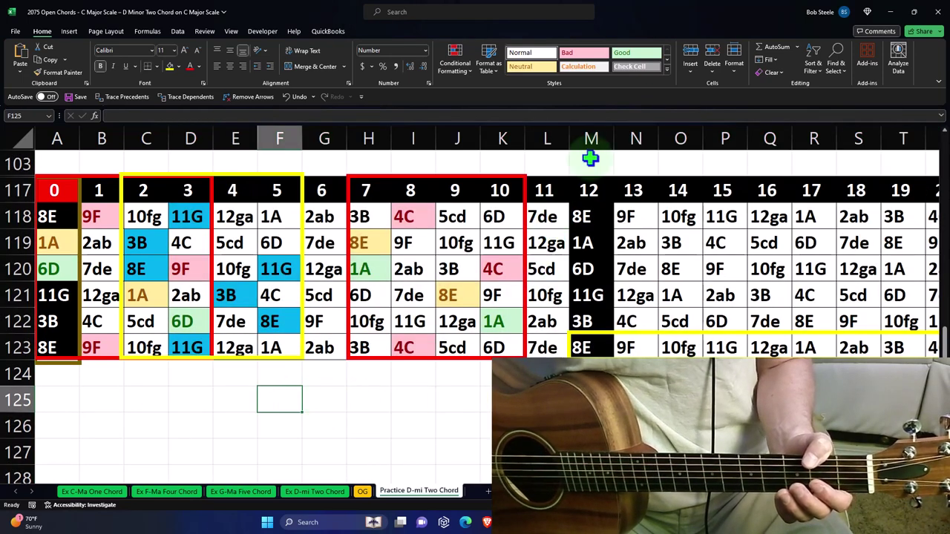
{"action": "mouse_move", "coordinate": [591, 138]}
{"action": "left_mouse_down"}
{"action": "mouse_move", "coordinate": [879, 140]}
{"action": "mouse_move", "coordinate": [823, 149]}
{"action": "left_mouse_up"}
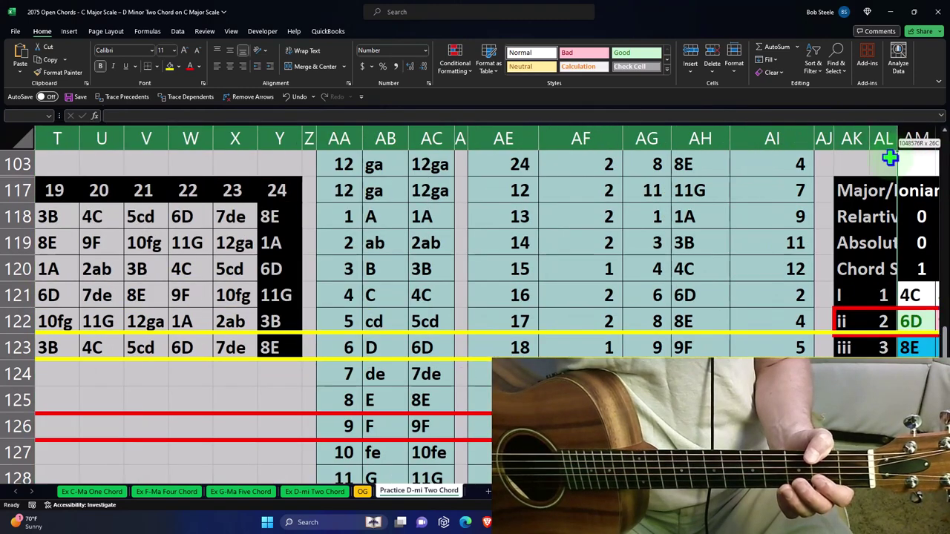
{"action": "right_click", "coordinate": [377, 236]}
{"action": "left_click", "coordinate": [416, 400]}
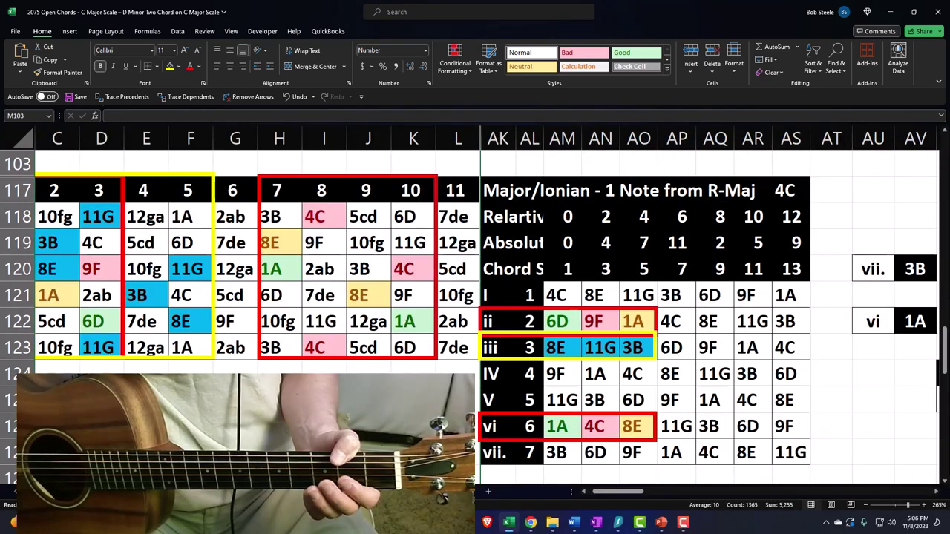
{"action": "left_click", "coordinate": [235, 427]}
{"action": "scroll", "coordinate": [235, 427], "scroll_direction": "left", "scroll_amount": 1}
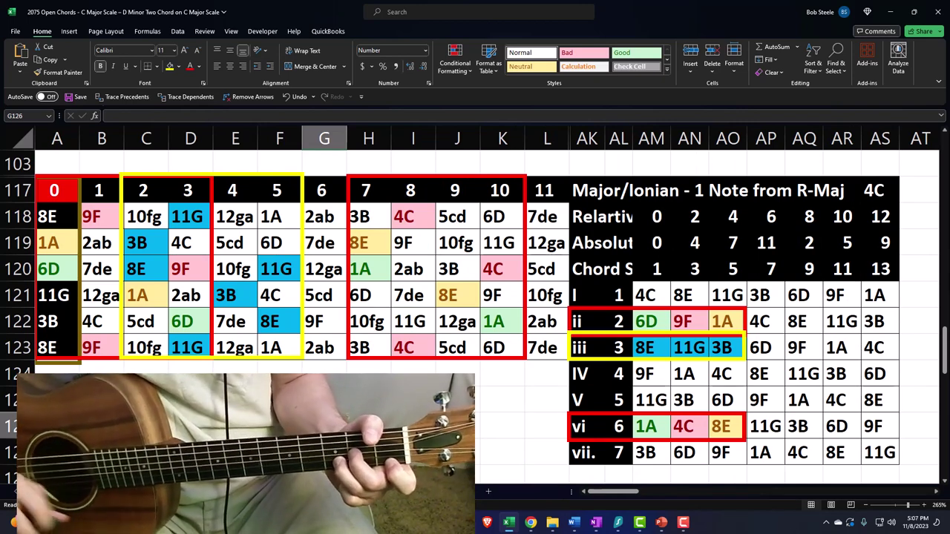
{"action": "left_click", "coordinate": [621, 321]}
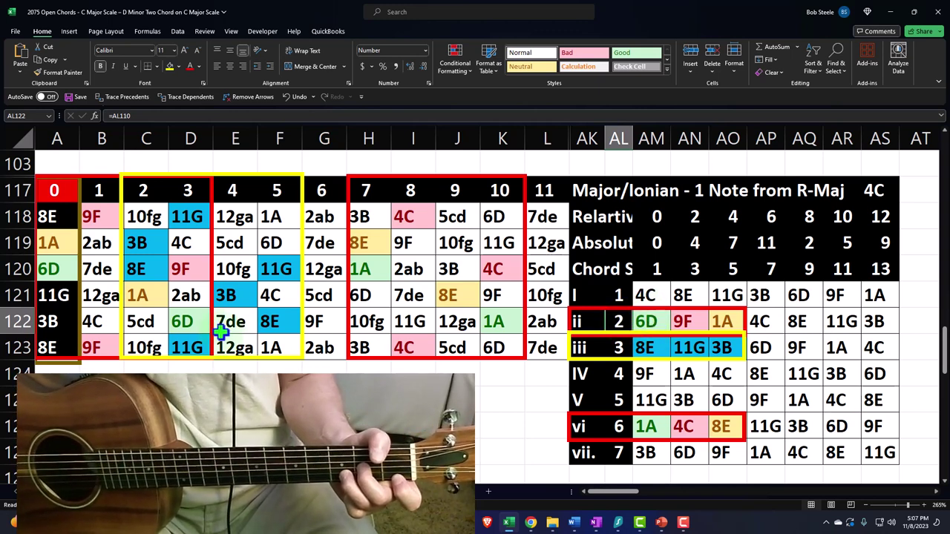
{"action": "left_click", "coordinate": [186, 321]}
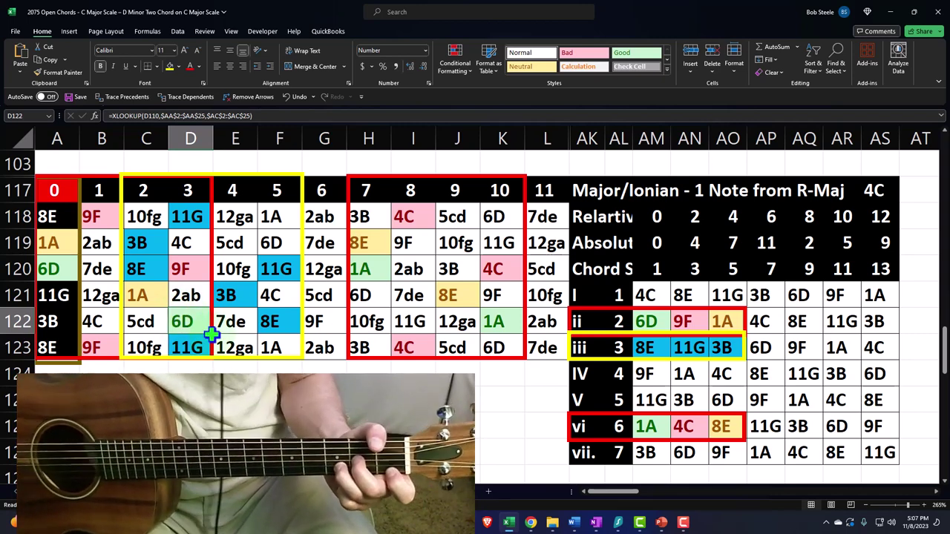
{"action": "left_click", "coordinate": [287, 321]}
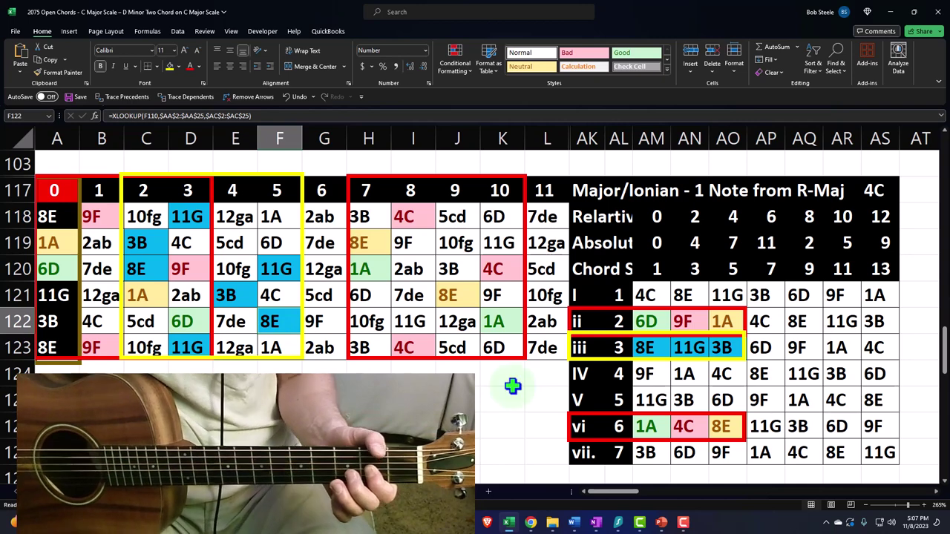
Copy the iii-row yellow box onto the fretboard and size it to frame 1A in C121
{"action": "left_click", "coordinate": [589, 360]}
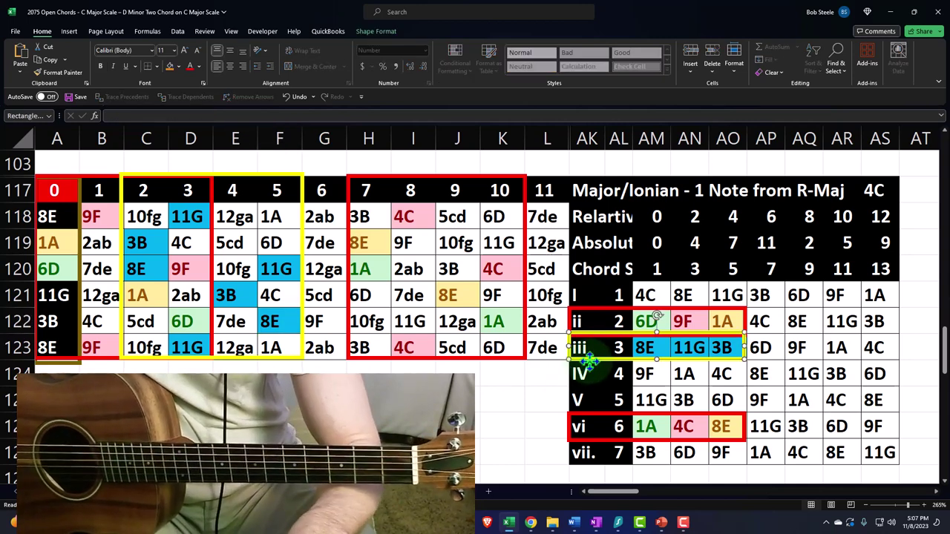
{"action": "left_click_drag", "start_coordinate": [609, 359], "coordinate": [220, 275]}
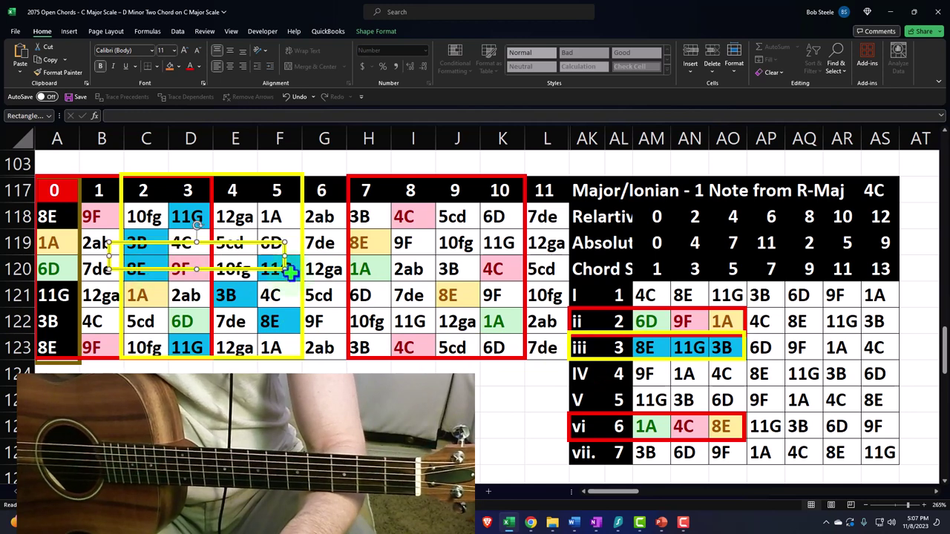
{"action": "left_click_drag", "start_coordinate": [282, 267], "coordinate": [169, 310]}
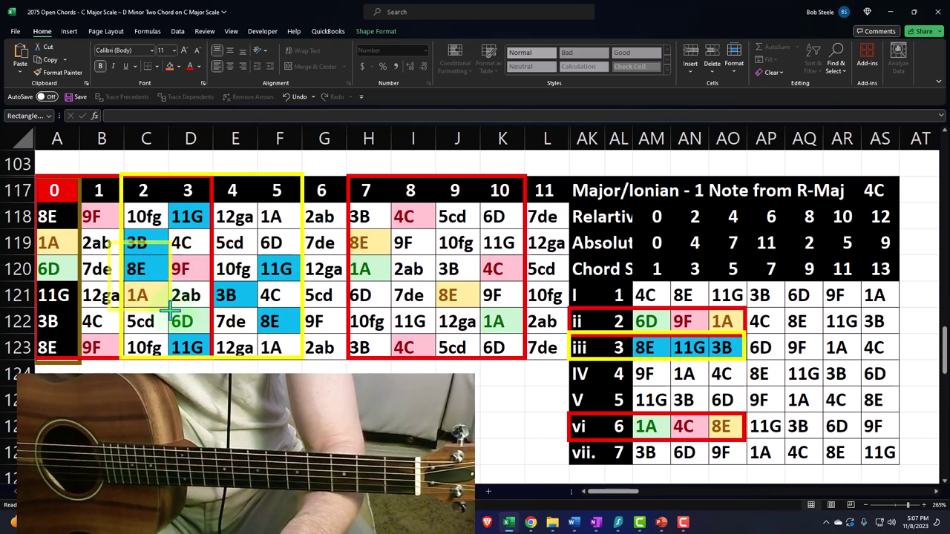
{"action": "left_click_drag", "start_coordinate": [104, 241], "coordinate": [118, 260]}
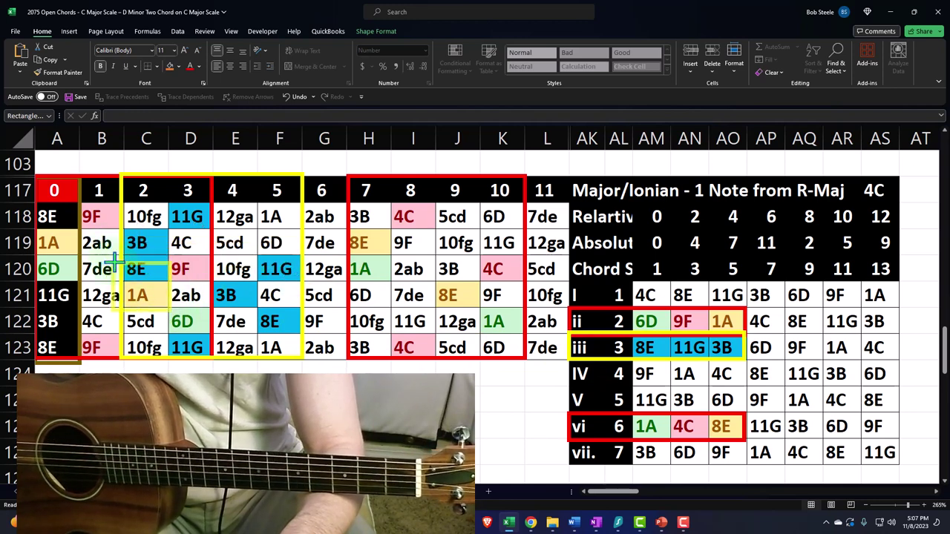
{"action": "left_click_drag", "start_coordinate": [170, 283], "coordinate": [199, 286]}
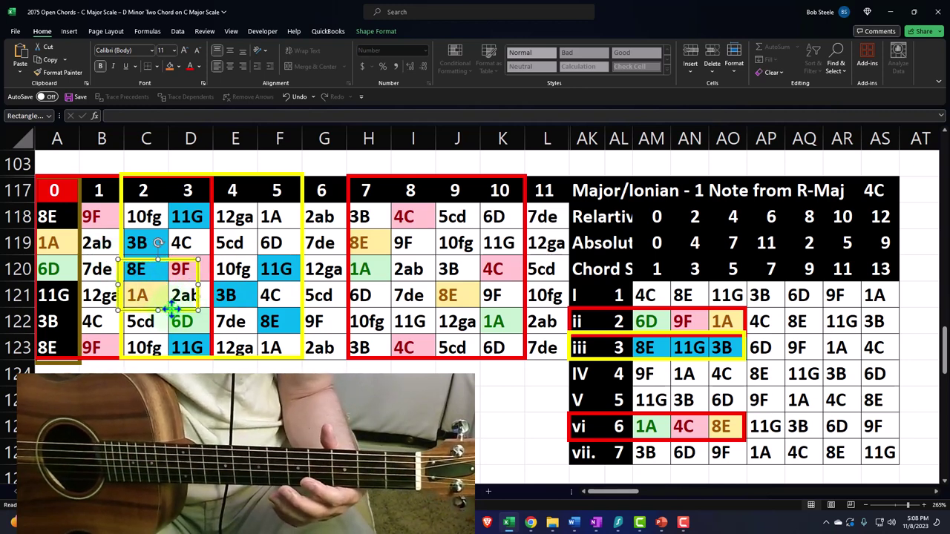
{"action": "key", "text": "Delete"}
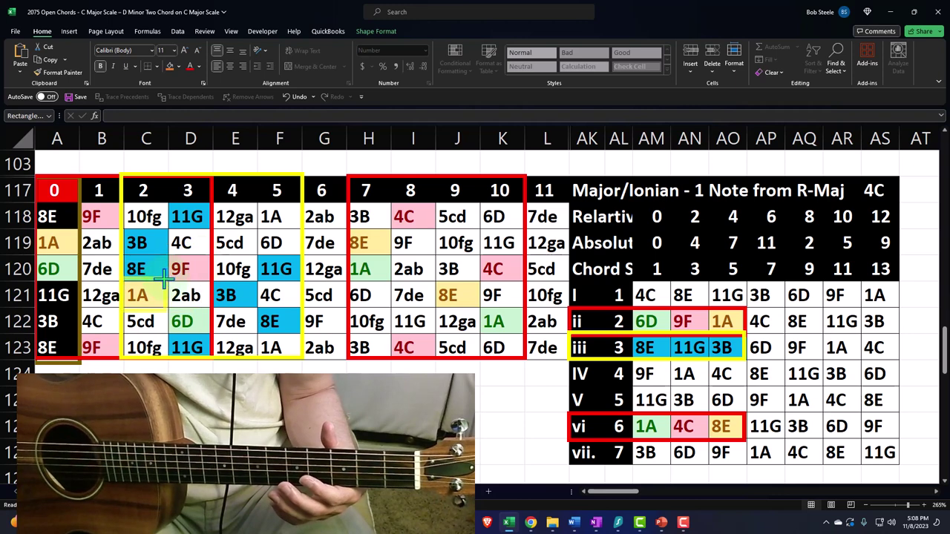
{"action": "left_click_drag", "start_coordinate": [163, 284], "coordinate": [122, 308]}
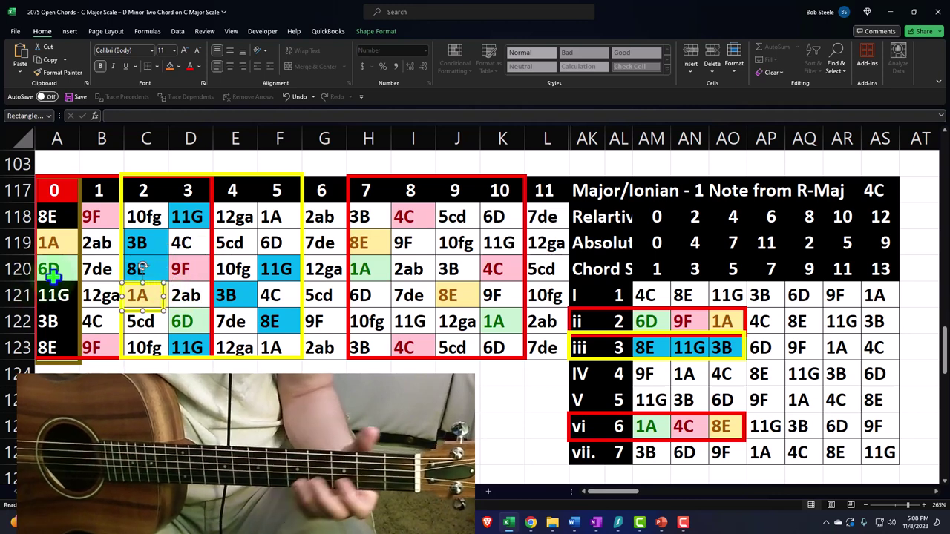
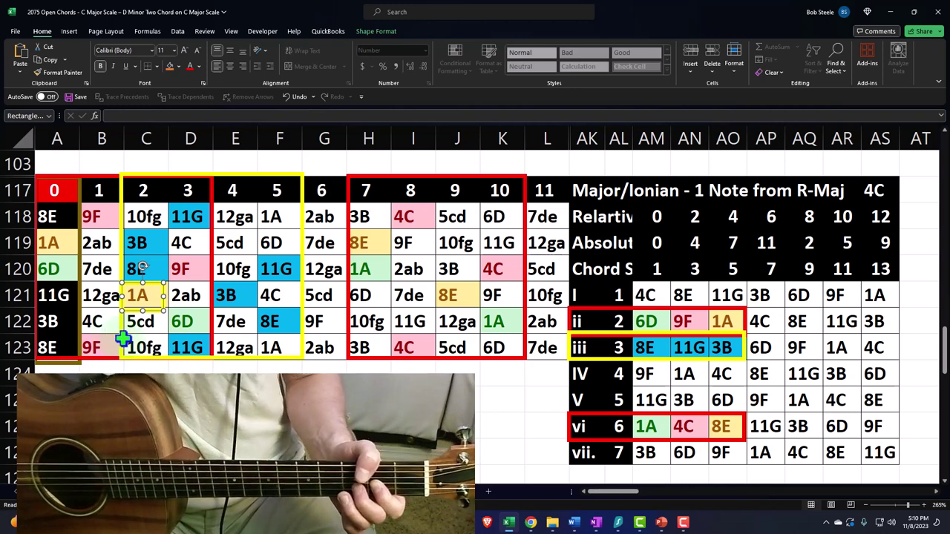
Dismiss the leftover paste options and switch to the Practice D-mi Two Chord sheet
{"action": "left_click", "coordinate": [190, 400]}
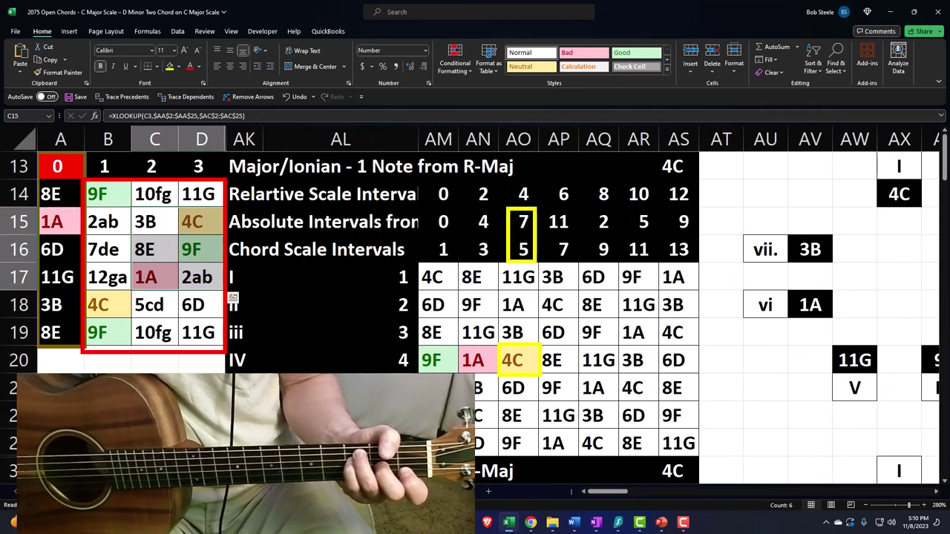
{"action": "key", "text": "Escape"}
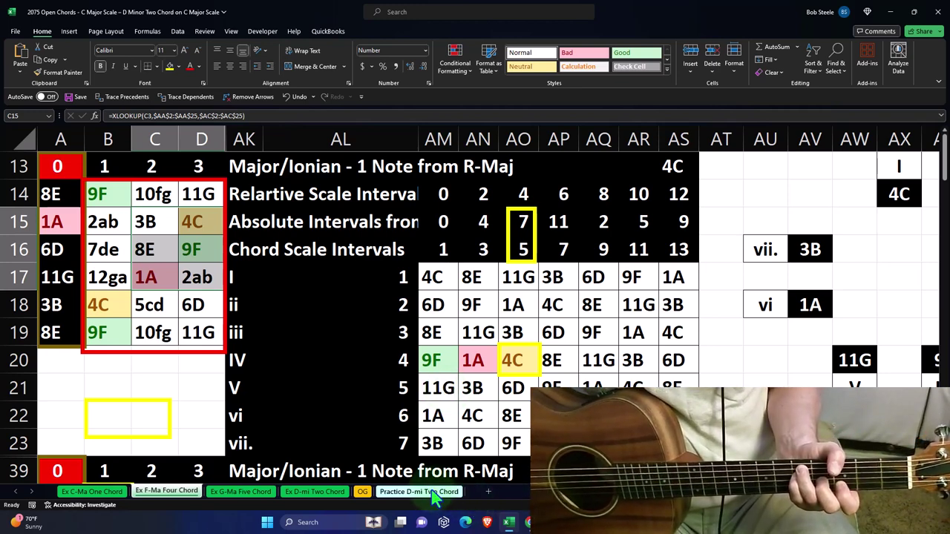
{"action": "left_click", "coordinate": [416, 490]}
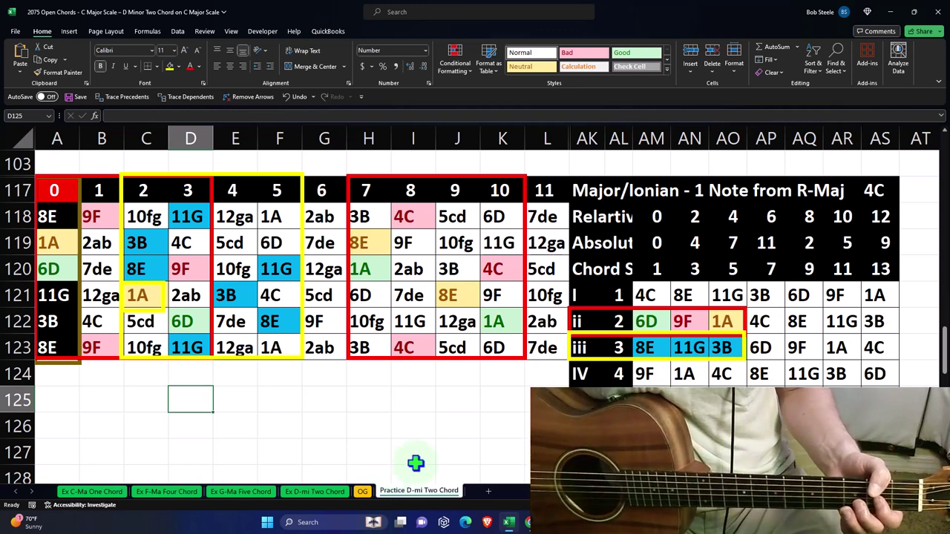
{"action": "left_click", "coordinate": [144, 297]}
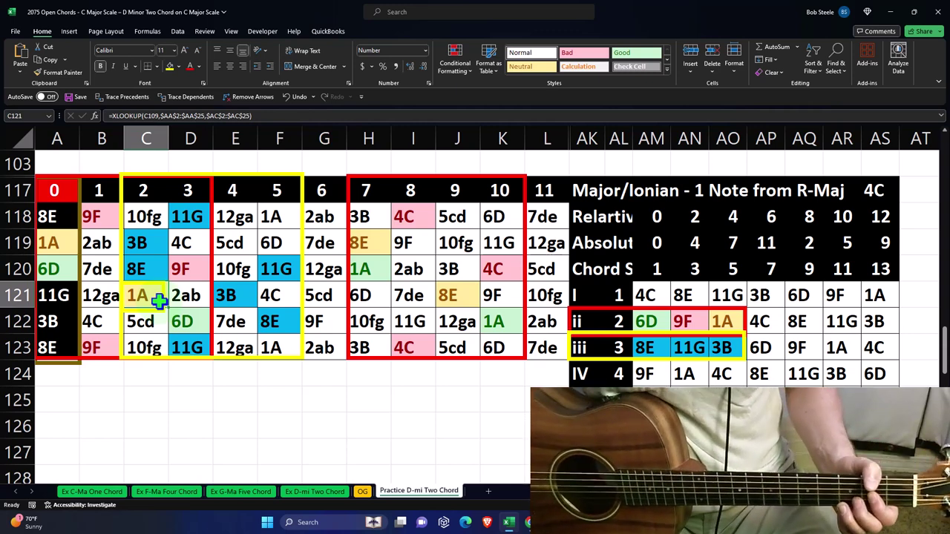
Unhide the columns between L and AK to bring back frets 12–24 and the helper tables
{"action": "left_click", "coordinate": [259, 399]}
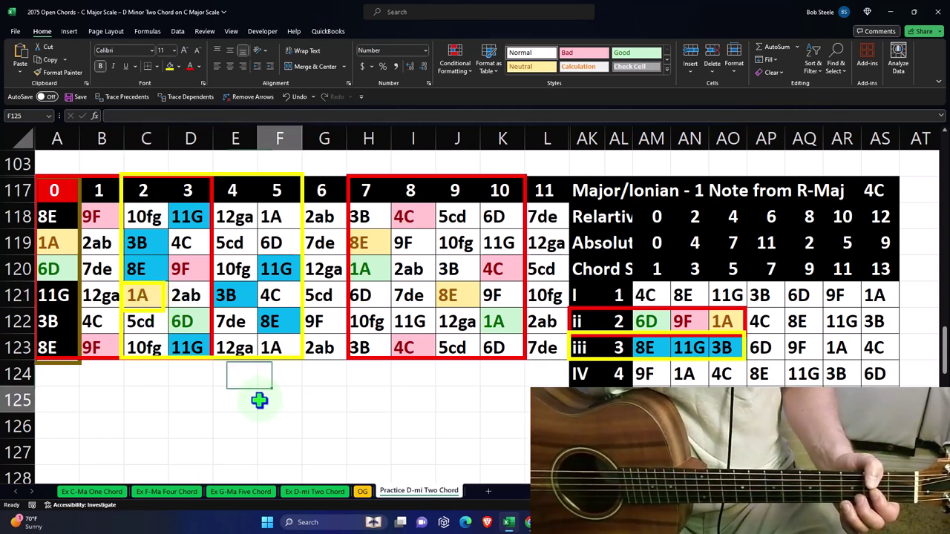
{"action": "scroll", "coordinate": [256, 405], "scroll_direction": "down", "scroll_amount": 2}
{"action": "scroll", "coordinate": [250, 417], "scroll_direction": "down", "scroll_amount": 1}
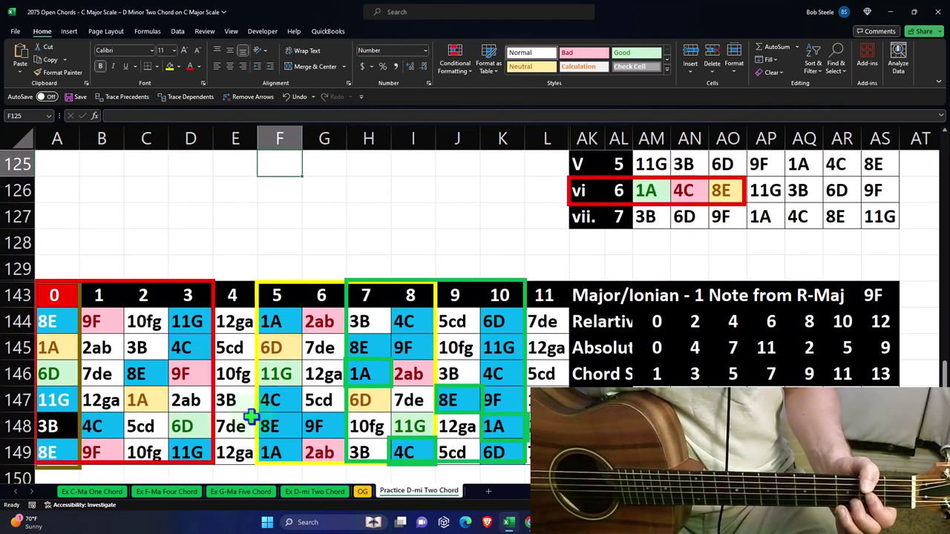
{"action": "scroll", "coordinate": [251, 417], "scroll_direction": "down", "scroll_amount": 1}
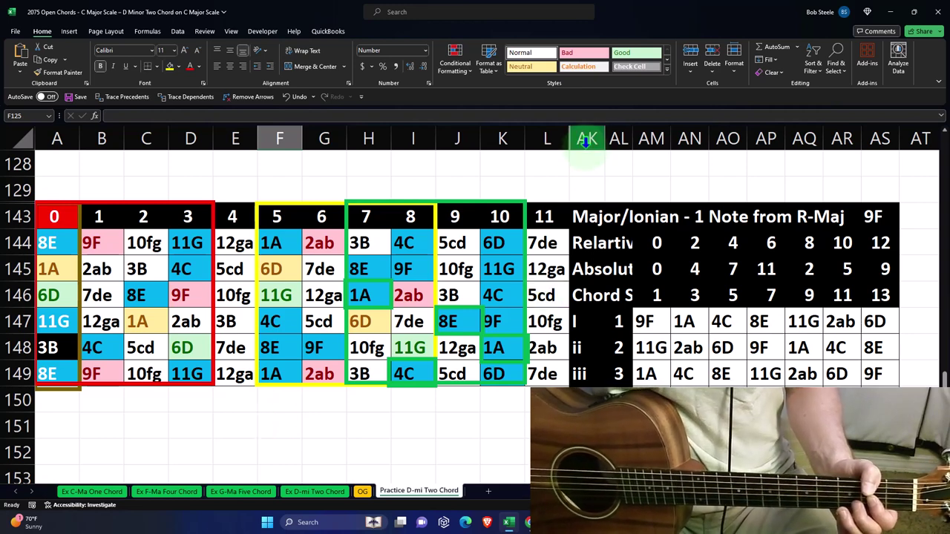
{"action": "left_click", "coordinate": [555, 138]}
{"action": "left_click_drag", "start_coordinate": [555, 137], "coordinate": [587, 138]}
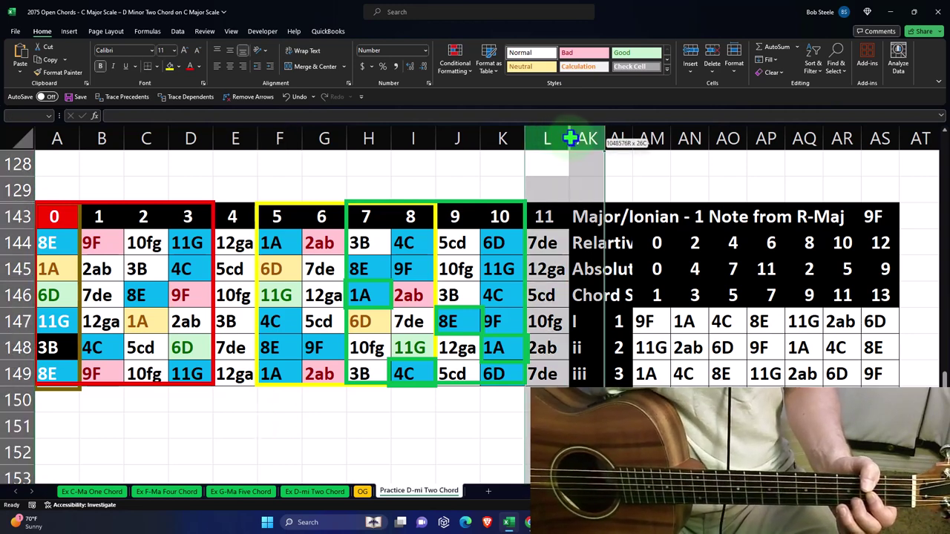
{"action": "right_click", "coordinate": [579, 202]}
{"action": "left_click", "coordinate": [608, 382]}
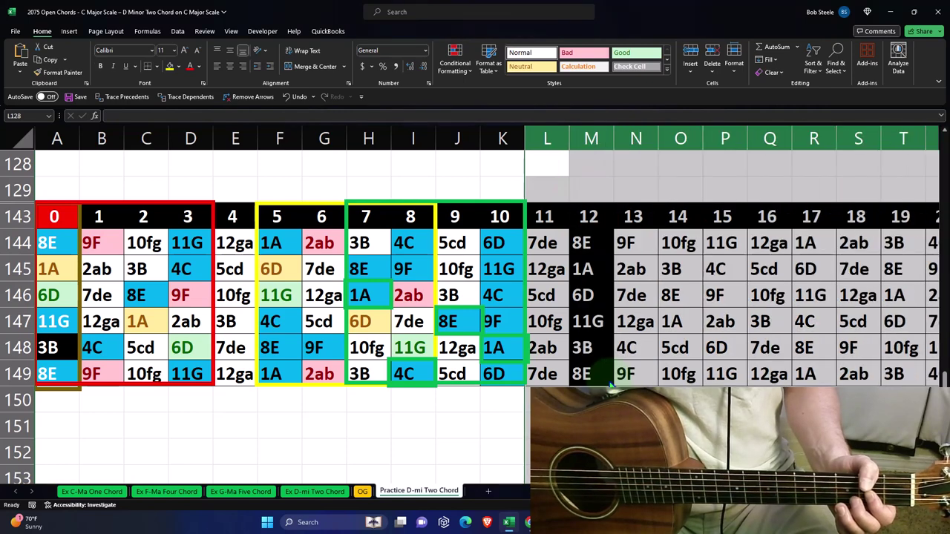
{"action": "left_click", "coordinate": [591, 427]}
Move along row 151 from S151 toward the note-lookup helper columns
{"action": "left_click", "coordinate": [636, 427]}
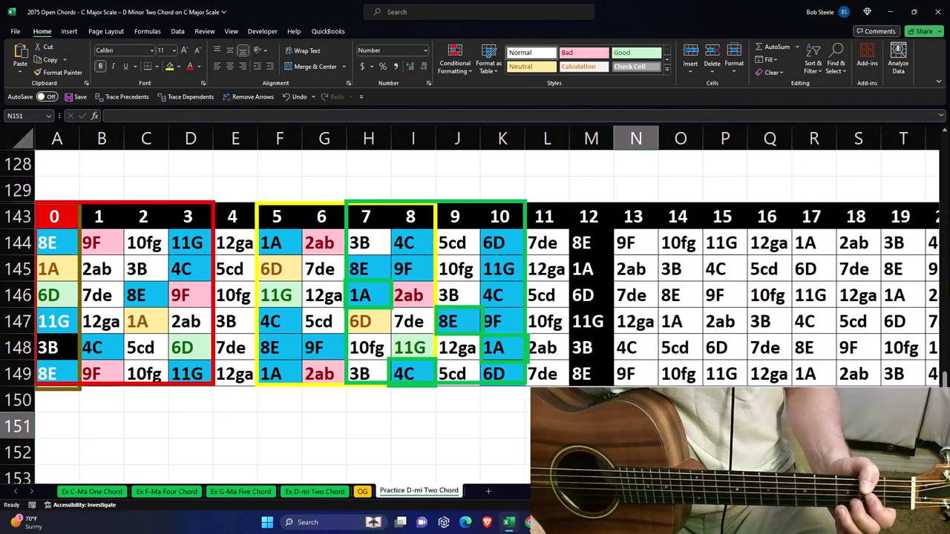
{"action": "left_click", "coordinate": [859, 426]}
{"action": "key", "text": "Right"}
{"action": "key", "text": "Right"}
{"action": "key", "text": "Right"}
{"action": "key", "text": "Right"}
{"action": "key", "text": "Right"}
{"action": "key", "text": "Right"}
{"action": "key", "text": "Right"}
{"action": "key", "text": "Right"}
{"action": "key", "text": "Right"}
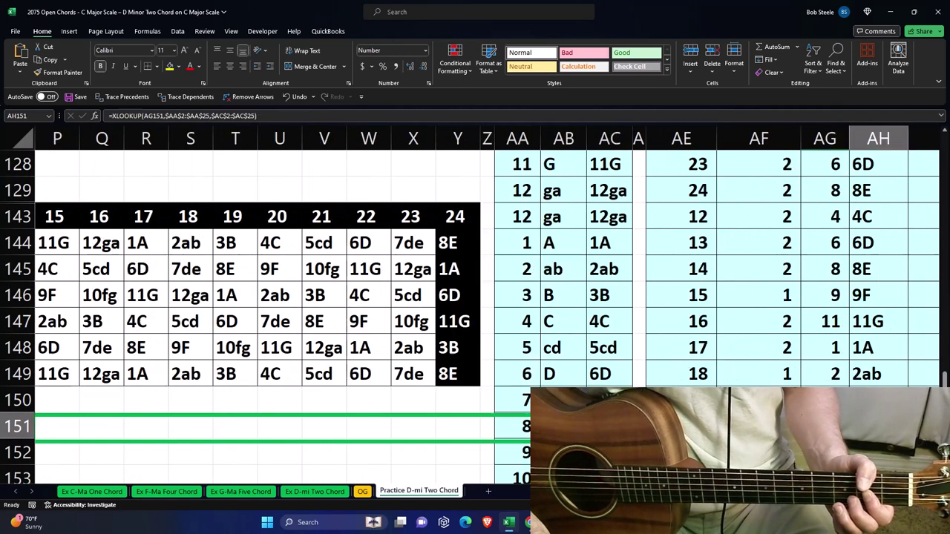
{"action": "key", "text": "Right"}
{"action": "key", "text": "Right"}
{"action": "key", "text": "Right"}
{"action": "key", "text": "Right"}
{"action": "key", "text": "Right"}
{"action": "key", "text": "Right"}
{"action": "key", "text": "Right"}
{"action": "key", "text": "Right"}
{"action": "key", "text": "Right"}
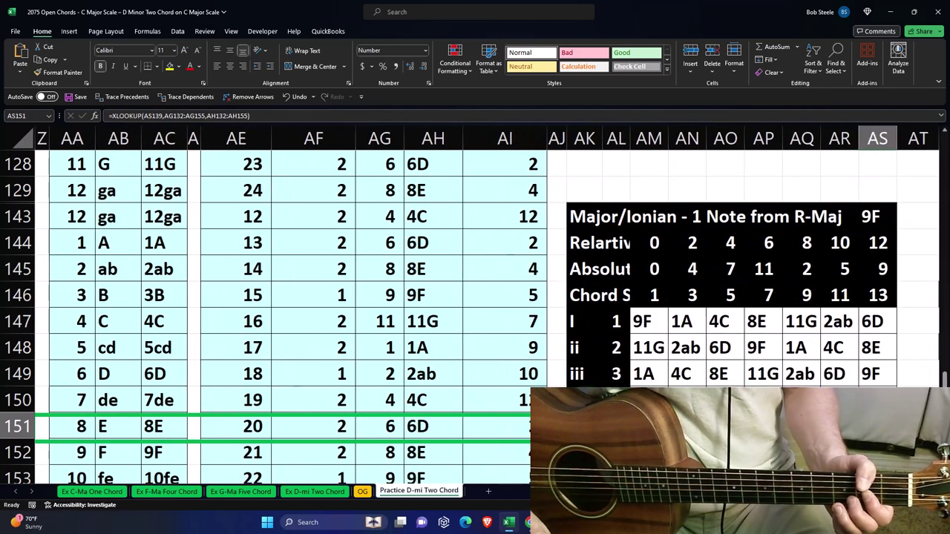
{"action": "key", "text": "Right"}
{"action": "key", "text": "Right"}
{"action": "key", "text": "Right"}
{"action": "key", "text": "Right"}
{"action": "key", "text": "Right"}
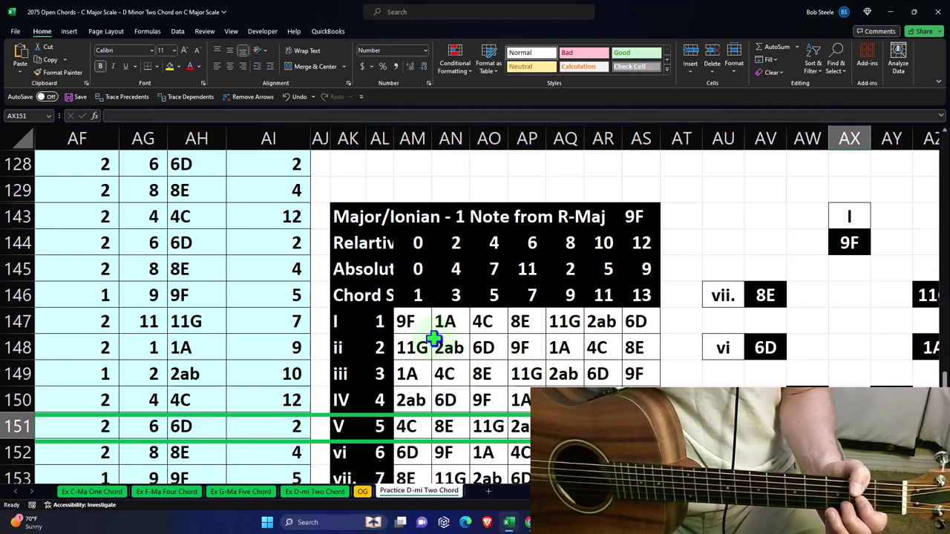
Review the Ionian chord table formulas along row 147 and compare them with the Dorian table
{"action": "left_click", "coordinate": [413, 321]}
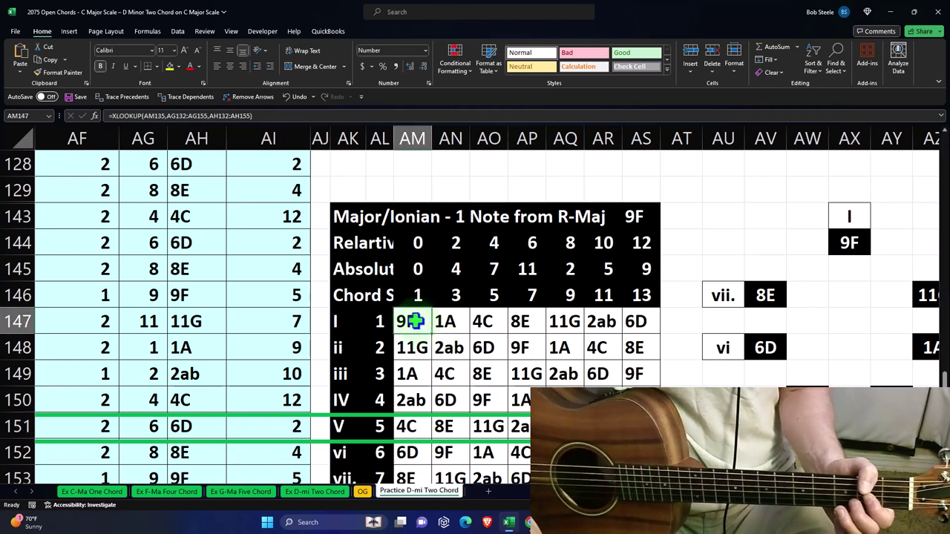
{"action": "key", "text": "Right"}
{"action": "key", "text": "Right"}
{"action": "key", "text": "Right"}
{"action": "key", "text": "Right"}
{"action": "key", "text": "Right"}
{"action": "key", "text": "Right"}
{"action": "key", "text": "Right"}
{"action": "key", "text": "Right"}
{"action": "key", "text": "Right"}
{"action": "key", "text": "Right"}
{"action": "key", "text": "Right"}
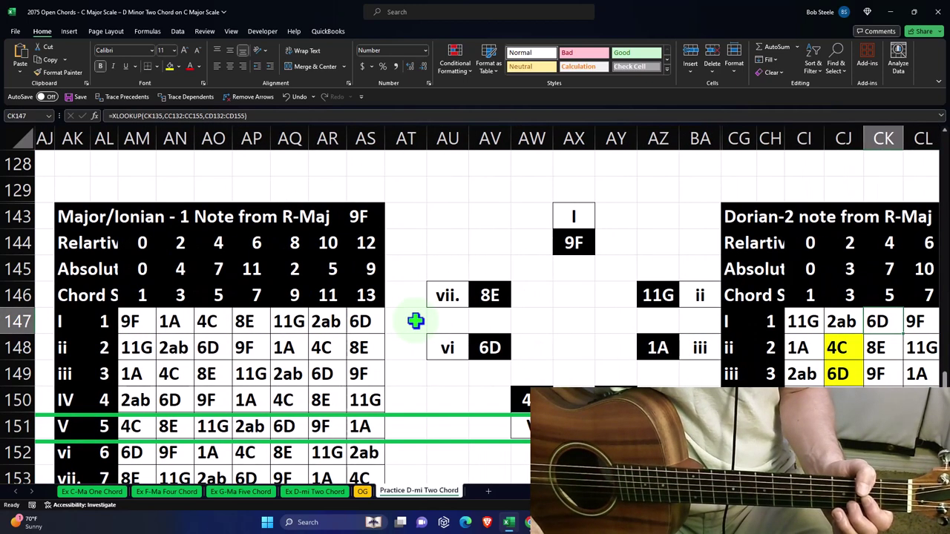
{"action": "key", "text": "Right"}
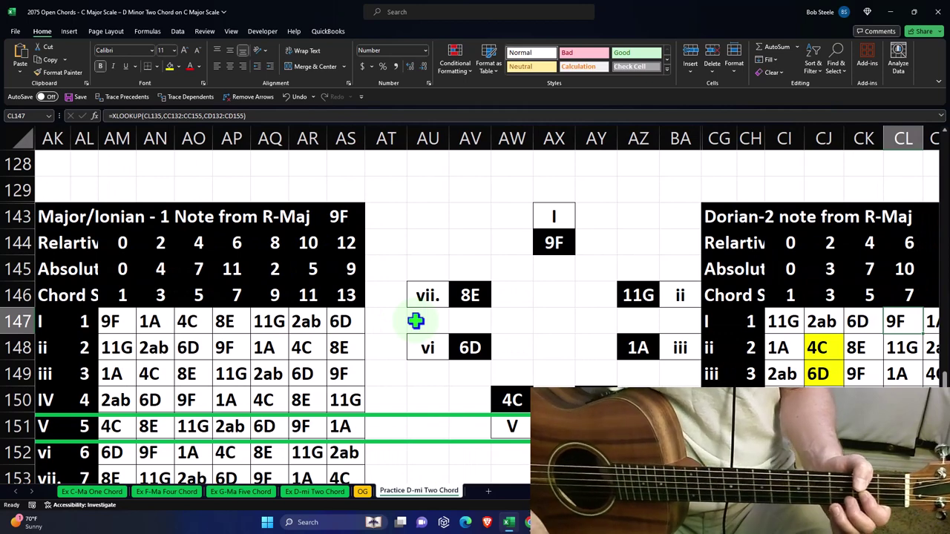
{"action": "key", "text": "Left"}
{"action": "key", "text": "Left"}
{"action": "key", "text": "Left"}
{"action": "key", "text": "Left"}
{"action": "key", "text": "Left"}
{"action": "key", "text": "Left"}
{"action": "key", "text": "Left"}
{"action": "key", "text": "Left"}
{"action": "key", "text": "Left"}
{"action": "key", "text": "Left"}
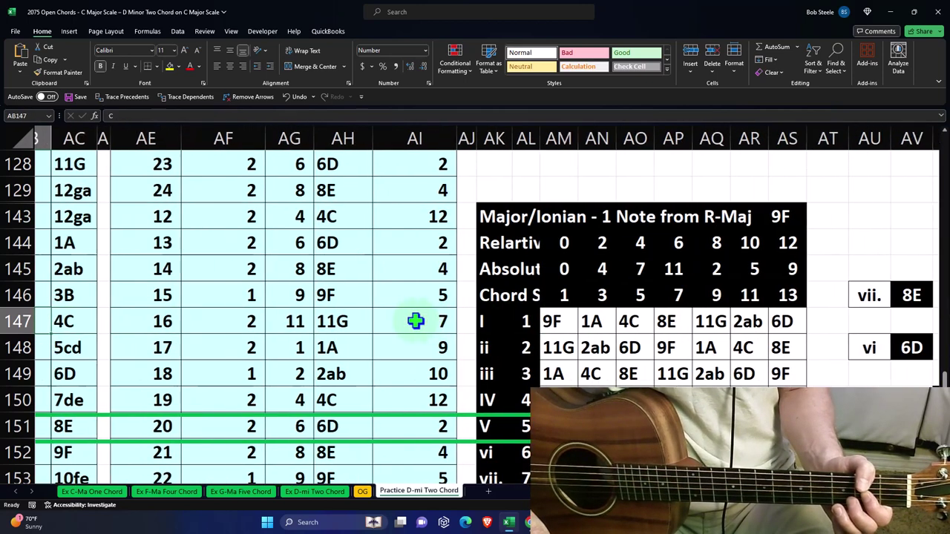
{"action": "key", "text": "Right"}
{"action": "key", "text": "Right"}
{"action": "key", "text": "Right"}
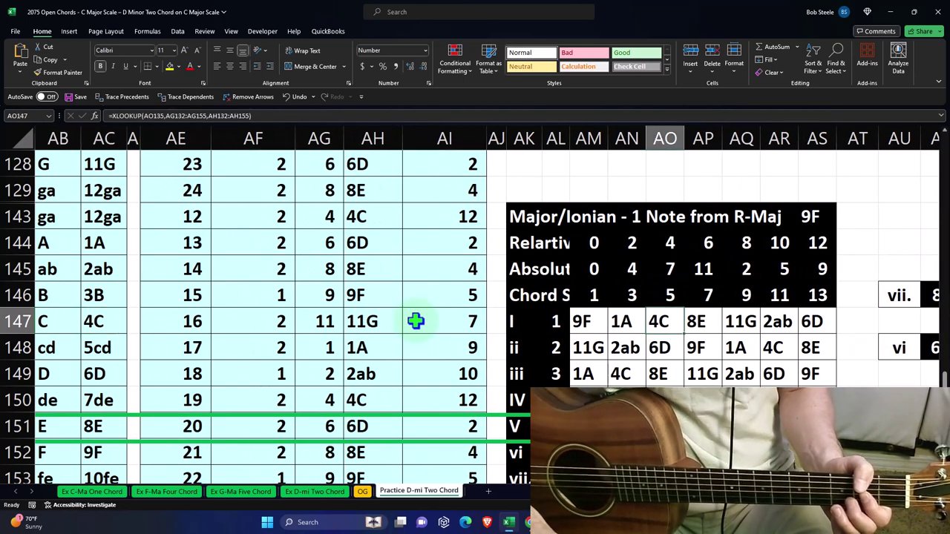
{"action": "key", "text": "Right"}
{"action": "key", "text": "Right"}
{"action": "key", "text": "Right"}
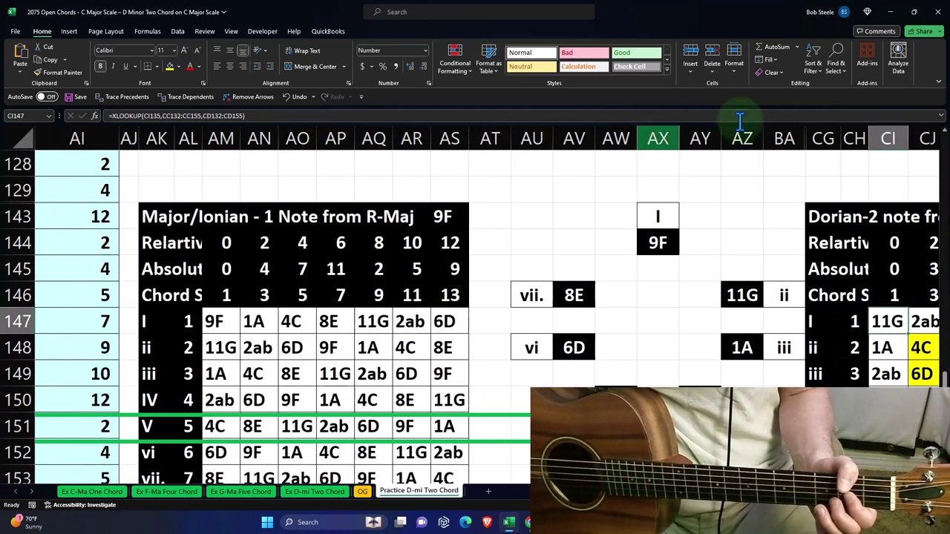
Hide columns BA through CG, then unhide them again
{"action": "left_click_drag", "start_coordinate": [784, 139], "coordinate": [820, 138]}
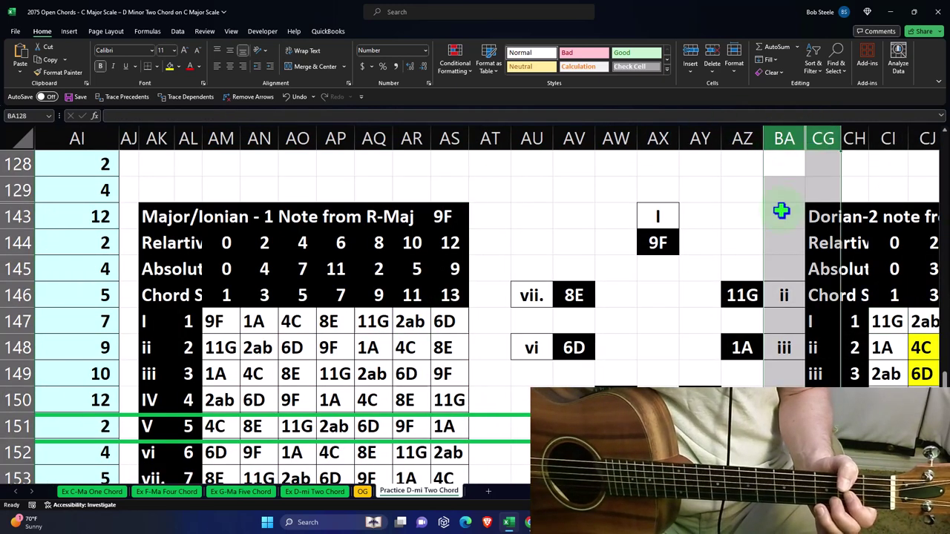
{"action": "right_click", "coordinate": [782, 211]}
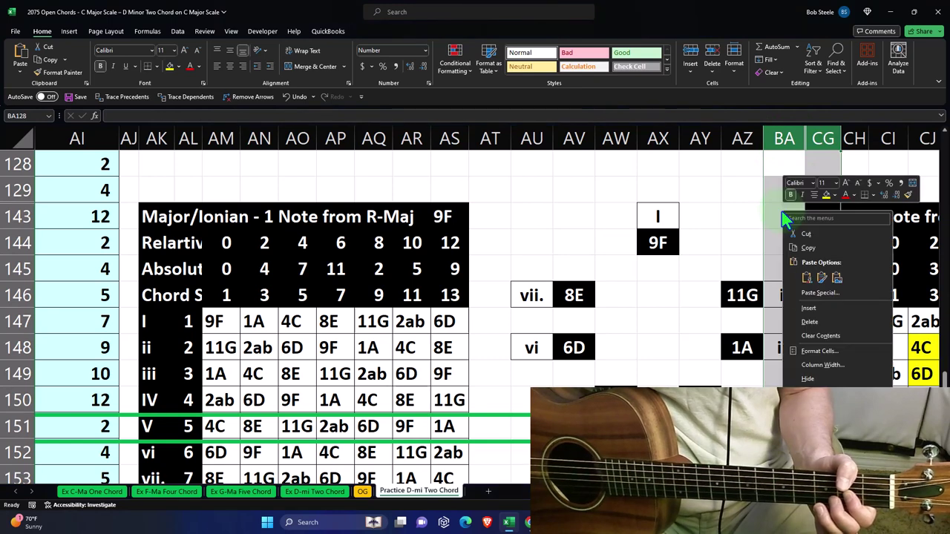
{"action": "left_click", "coordinate": [824, 364]}
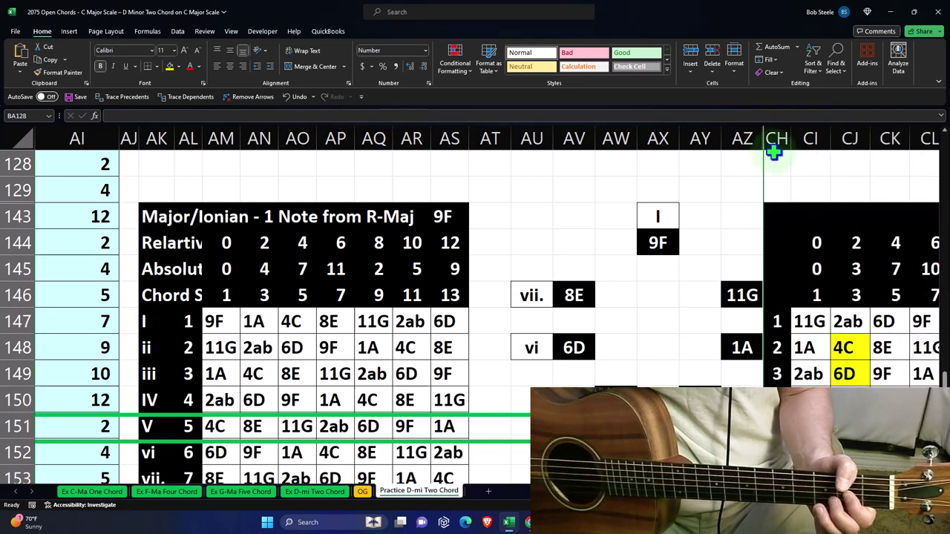
{"action": "left_click_drag", "start_coordinate": [777, 139], "coordinate": [742, 138]}
{"action": "right_click", "coordinate": [754, 258]}
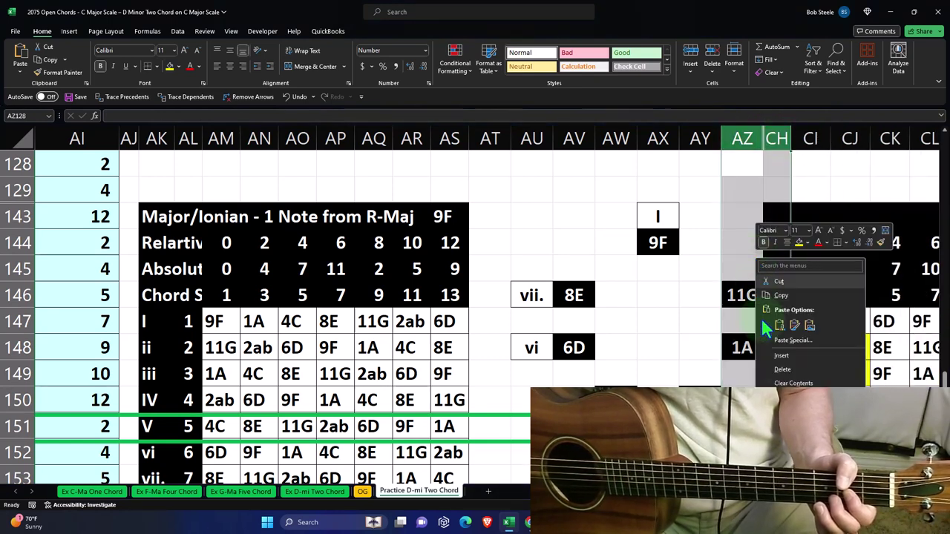
{"action": "left_click", "coordinate": [787, 443]}
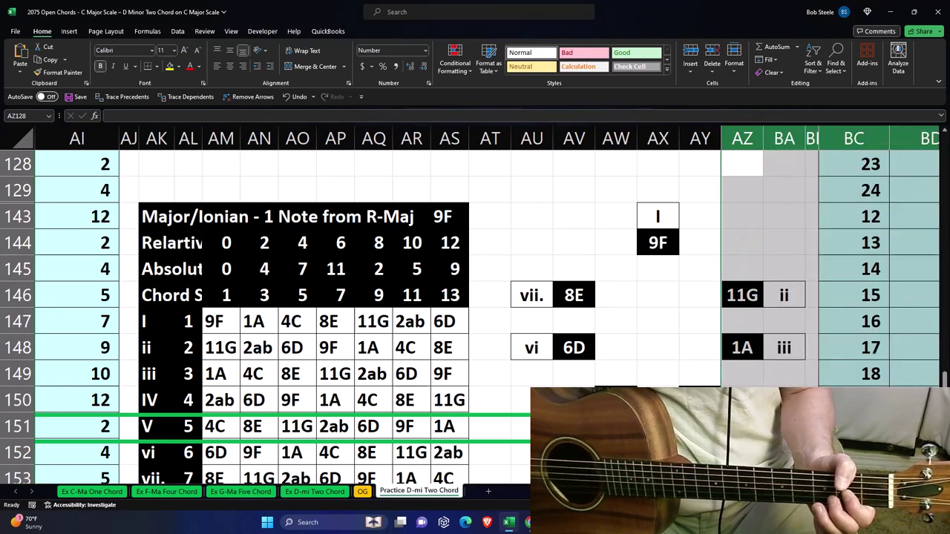
Hide columns M through BH so frets 0–11 sit beside the Minor/Aeolian table
{"action": "scroll", "coordinate": [487, 306], "scroll_direction": "left", "scroll_amount": 5}
{"action": "scroll", "coordinate": [488, 306], "scroll_direction": "left", "scroll_amount": 3}
{"action": "scroll", "coordinate": [488, 306], "scroll_direction": "left", "scroll_amount": 5}
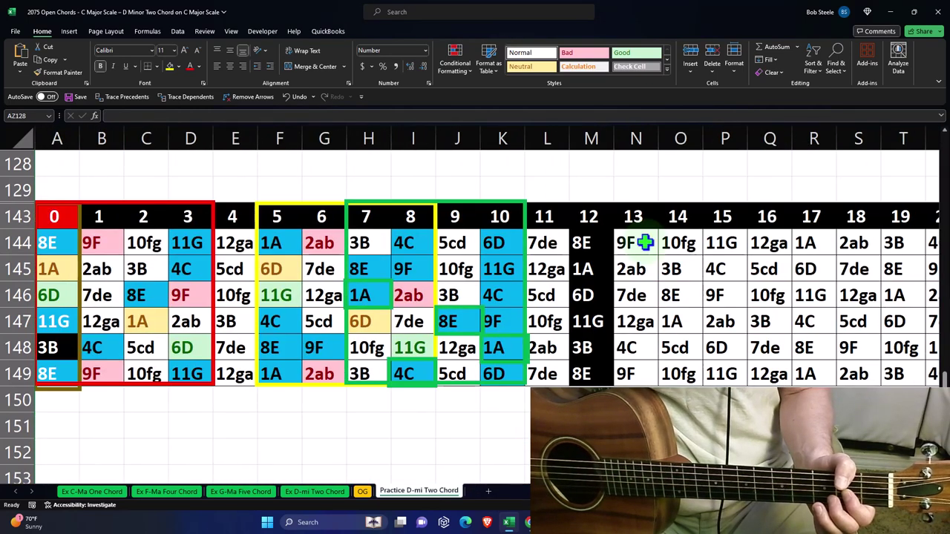
{"action": "left_click_drag", "start_coordinate": [591, 139], "coordinate": [847, 138]}
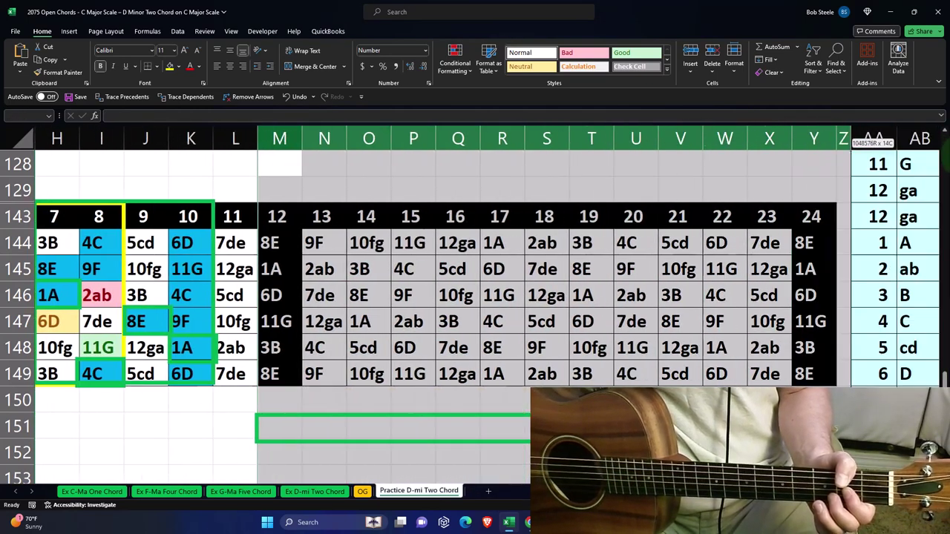
{"action": "mouse_move", "coordinate": [847, 138]}
{"action": "left_mouse_down"}
{"action": "mouse_move", "coordinate": [897, 138]}
{"action": "mouse_move", "coordinate": [527, 152]}
{"action": "left_mouse_up"}
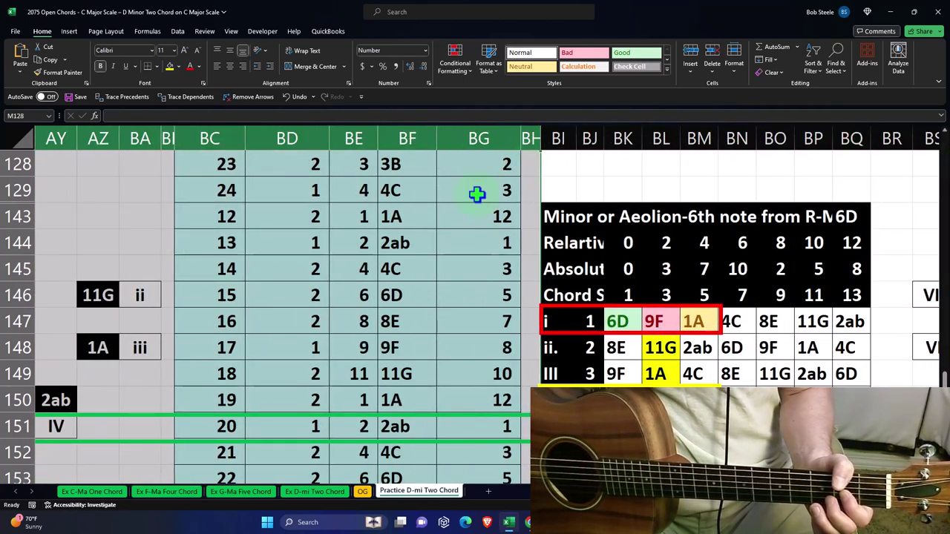
{"action": "right_click", "coordinate": [406, 216]}
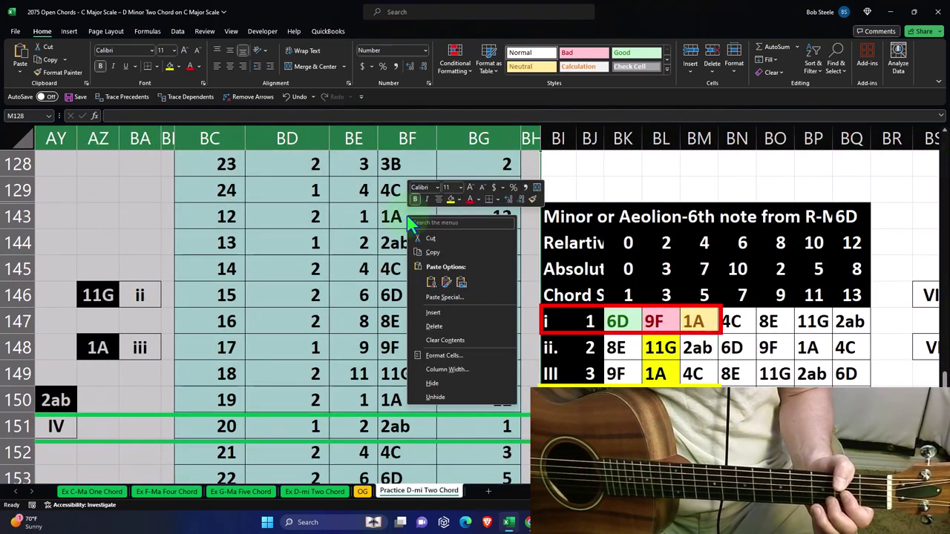
{"action": "left_click", "coordinate": [450, 376]}
{"action": "scroll", "coordinate": [475, 297], "scroll_direction": "left", "scroll_amount": 2}
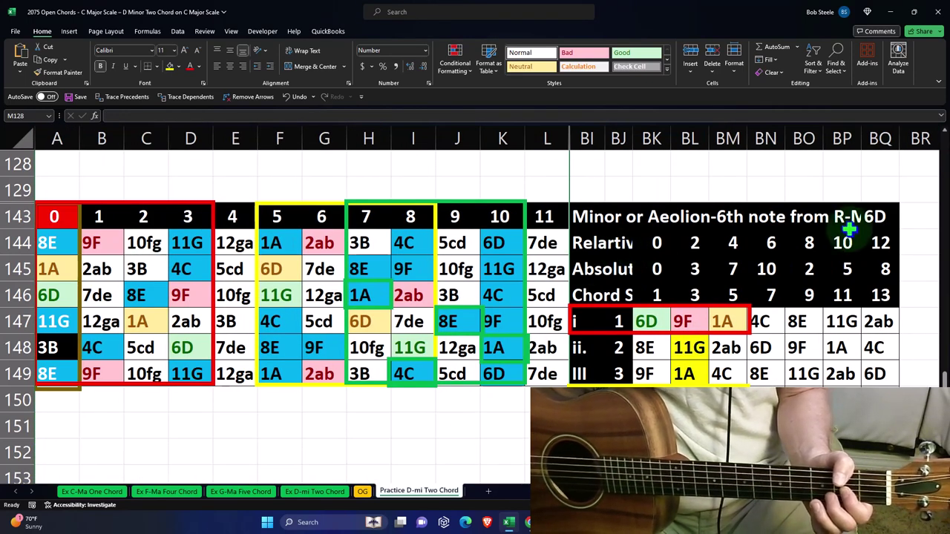
{"action": "left_click", "coordinate": [869, 216]}
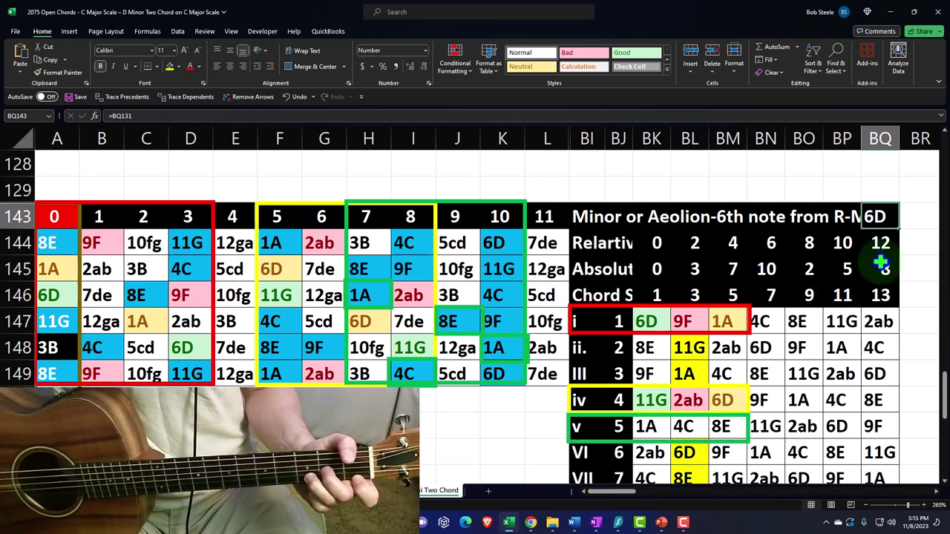
{"action": "left_click", "coordinate": [647, 321]}
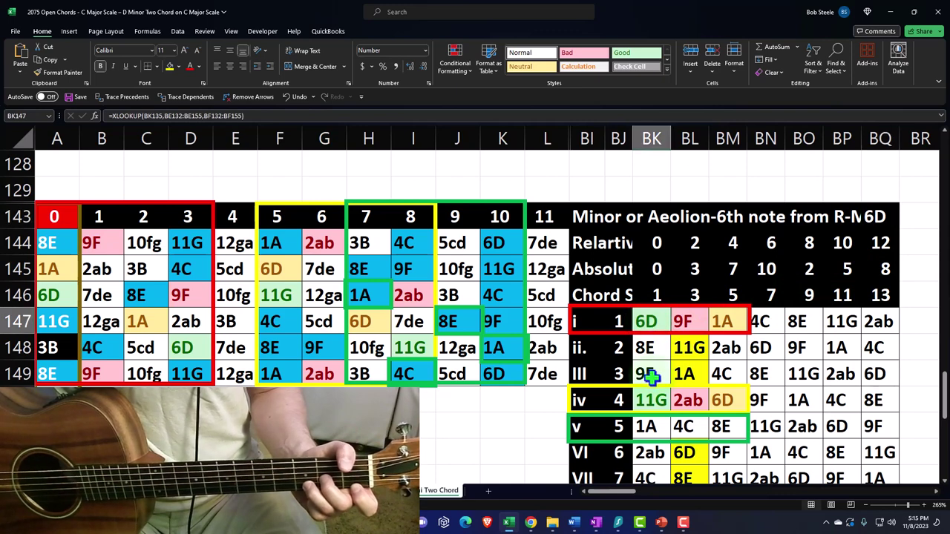
{"action": "left_click", "coordinate": [656, 400]}
{"action": "left_click", "coordinate": [659, 425]}
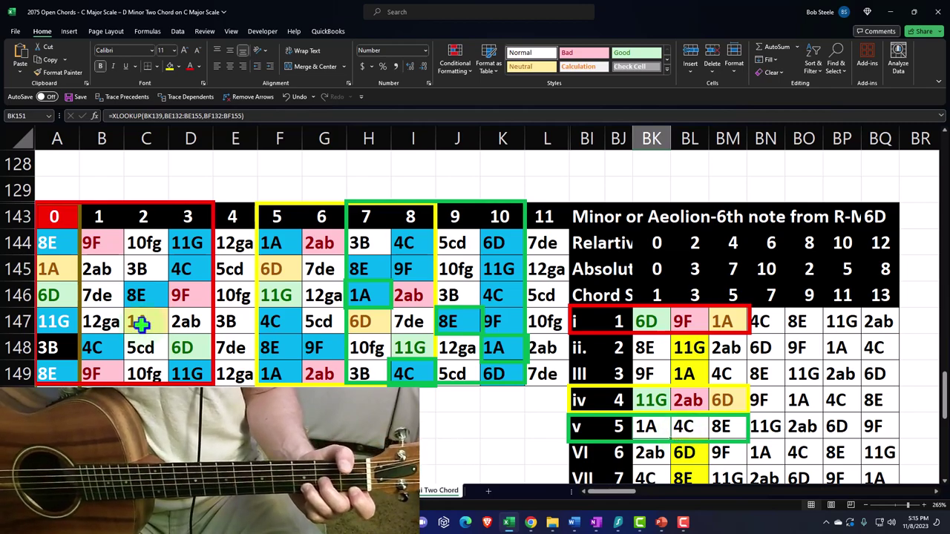
{"action": "scroll", "coordinate": [134, 325], "scroll_direction": "up", "scroll_amount": 2}
{"action": "scroll", "coordinate": [132, 338], "scroll_direction": "up", "scroll_amount": 1}
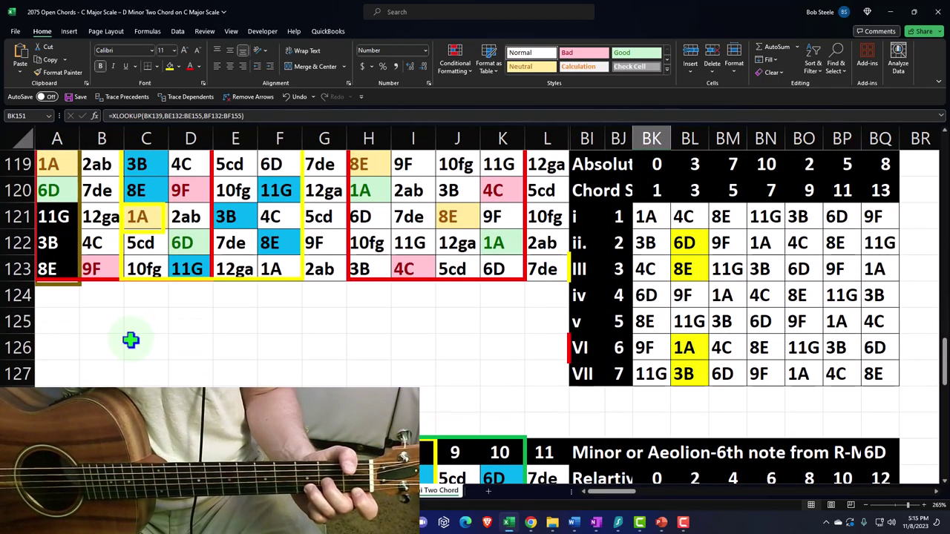
{"action": "scroll", "coordinate": [131, 339], "scroll_direction": "up", "scroll_amount": 1}
{"action": "scroll", "coordinate": [131, 339], "scroll_direction": "down", "scroll_amount": 1}
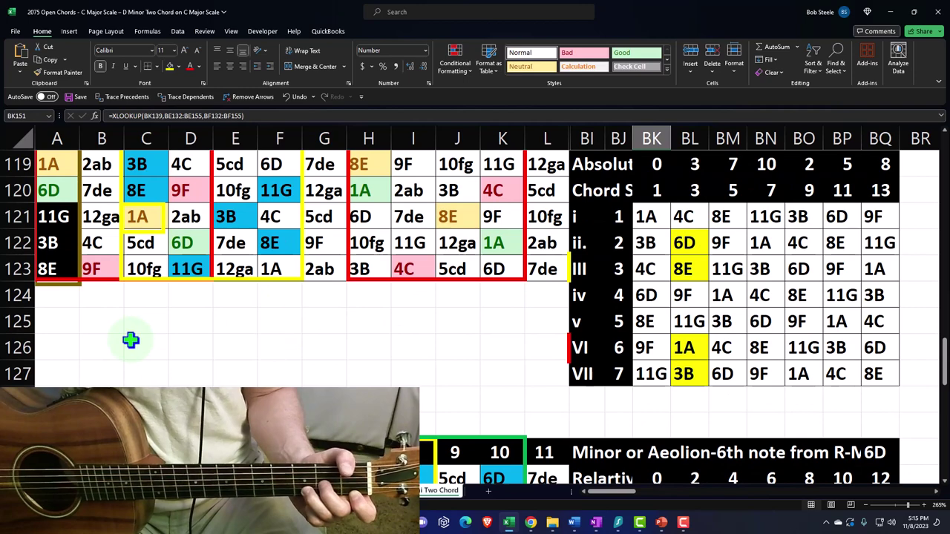
{"action": "left_click", "coordinate": [211, 343]}
{"action": "scroll", "coordinate": [212, 344], "scroll_direction": "up", "scroll_amount": 1}
{"action": "scroll", "coordinate": [213, 345], "scroll_direction": "down", "scroll_amount": 1}
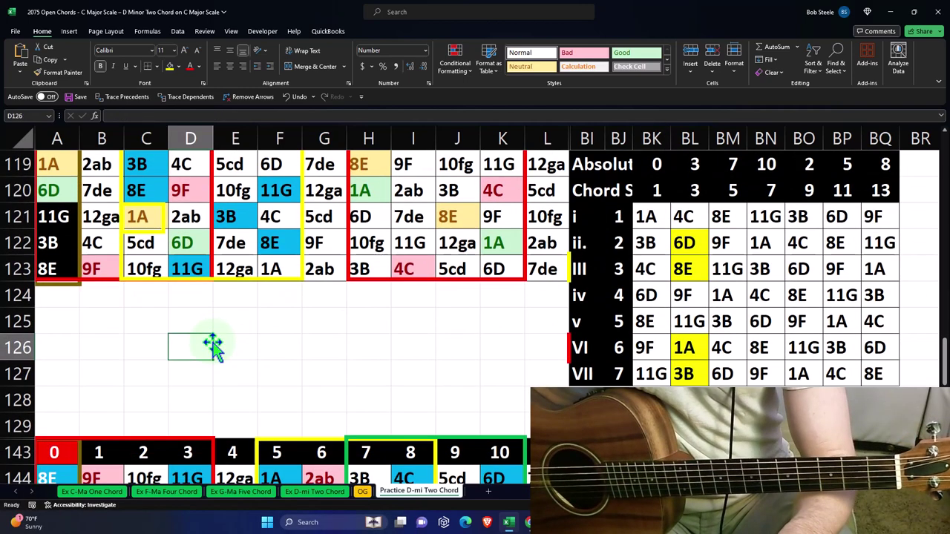
{"action": "scroll", "coordinate": [213, 345], "scroll_direction": "up", "scroll_amount": 1}
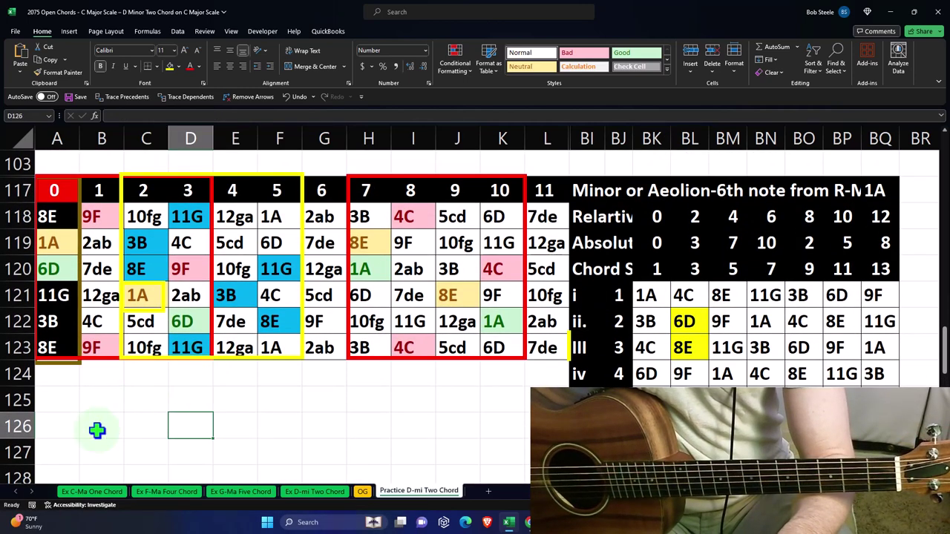
{"action": "scroll", "coordinate": [97, 431], "scroll_direction": "down", "scroll_amount": 1}
{"action": "left_click_drag", "start_coordinate": [14, 430], "coordinate": [34, 121]}
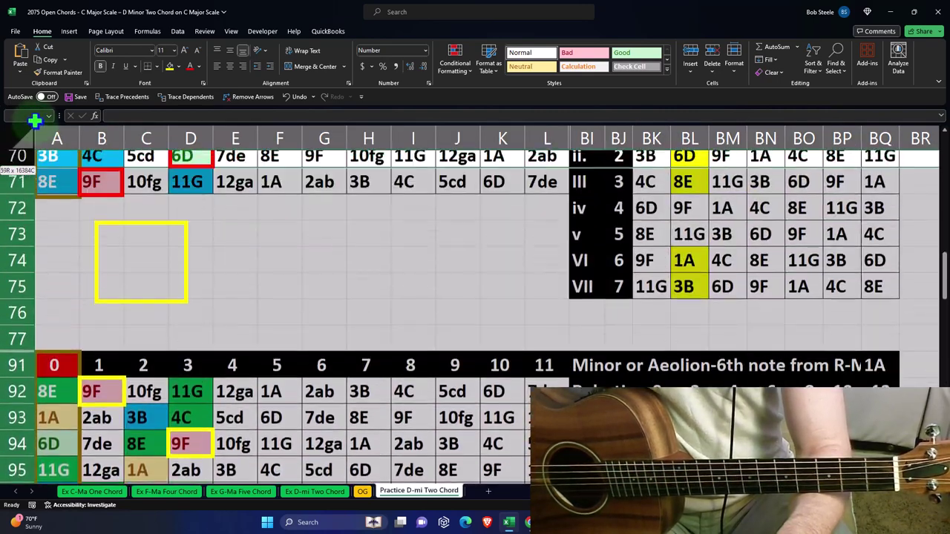
Hide rows 76–129, putting the 1A-root fretboard grid directly above the 6D-root grid
{"action": "left_click_drag", "start_coordinate": [35, 120], "coordinate": [69, 457]}
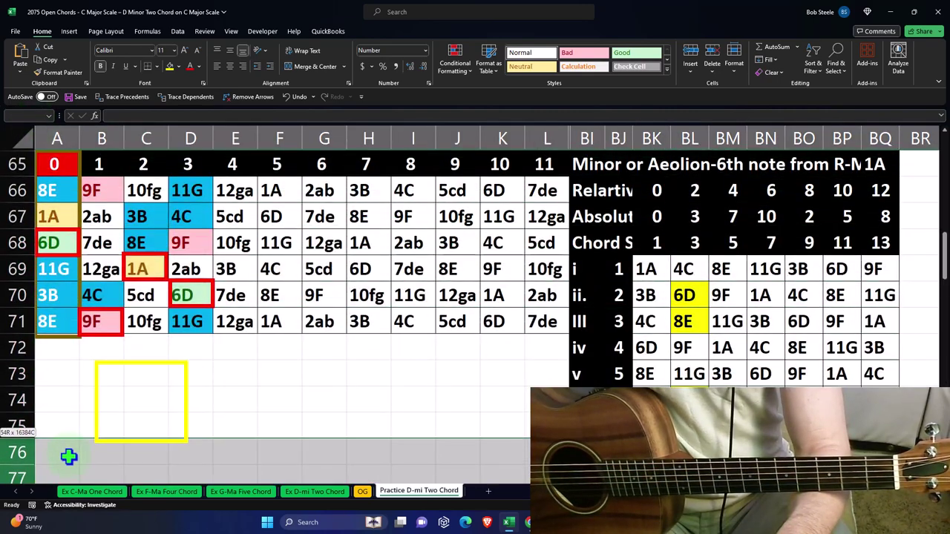
{"action": "right_click", "coordinate": [257, 457]}
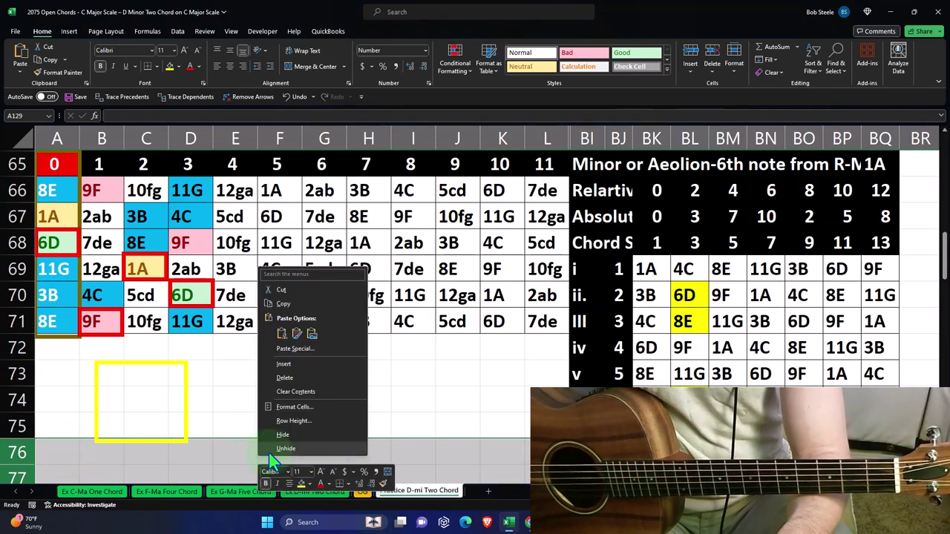
{"action": "left_click", "coordinate": [282, 435]}
{"action": "left_click", "coordinate": [283, 416]}
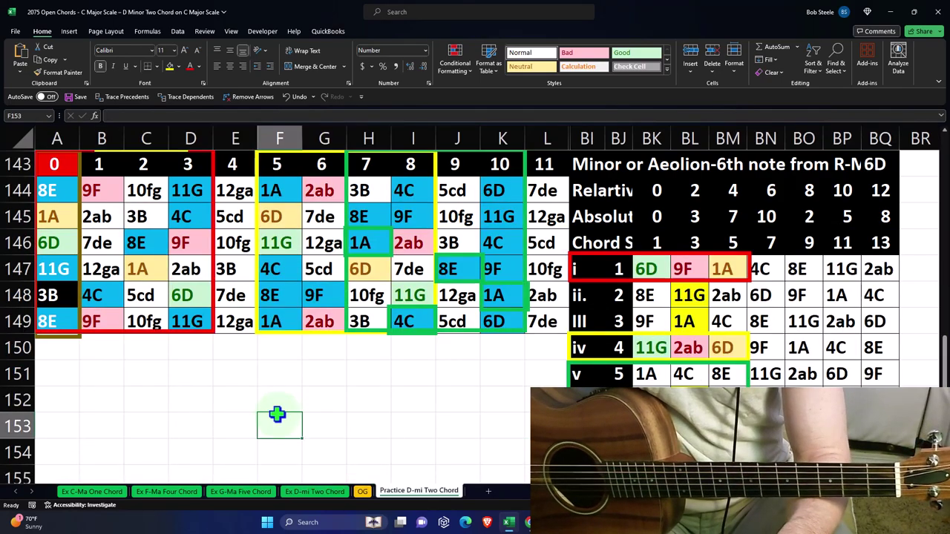
{"action": "scroll", "coordinate": [275, 394], "scroll_direction": "up", "scroll_amount": 3}
{"action": "scroll", "coordinate": [283, 365], "scroll_direction": "down", "scroll_amount": 1}
{"action": "scroll", "coordinate": [283, 366], "scroll_direction": "down", "scroll_amount": 1, "text": "ctrl"}
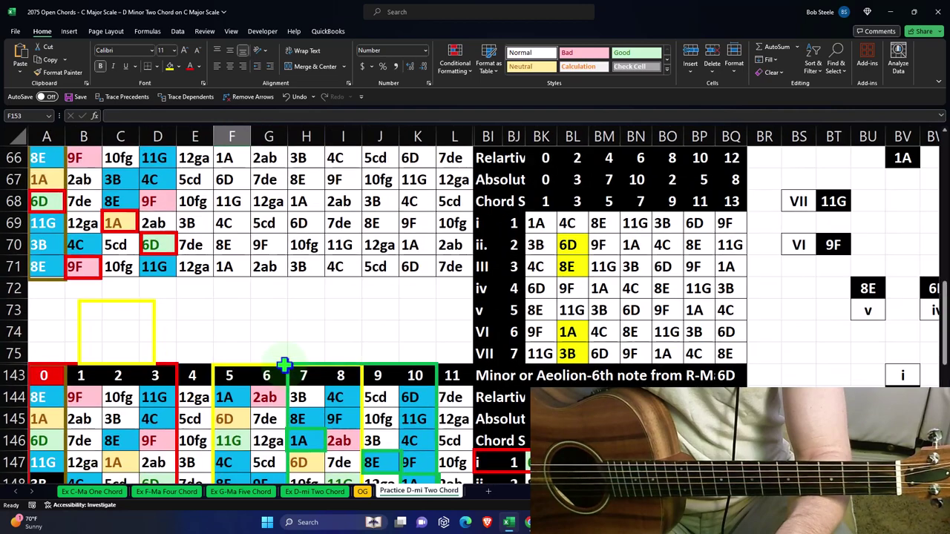
{"action": "scroll", "coordinate": [290, 375], "scroll_direction": "down", "scroll_amount": 1, "text": "ctrl"}
{"action": "scroll", "coordinate": [289, 375], "scroll_direction": "down", "scroll_amount": 1}
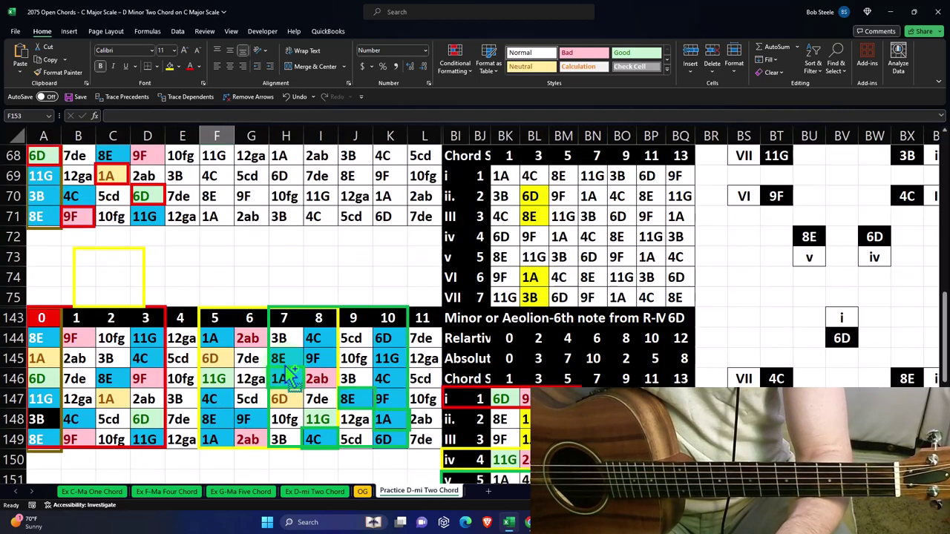
{"action": "scroll", "coordinate": [289, 379], "scroll_direction": "up", "scroll_amount": 1}
{"action": "scroll", "coordinate": [289, 379], "scroll_direction": "up", "scroll_amount": 1}
{"action": "scroll", "coordinate": [446, 386], "scroll_direction": "down", "scroll_amount": 1, "text": "ctrl"}
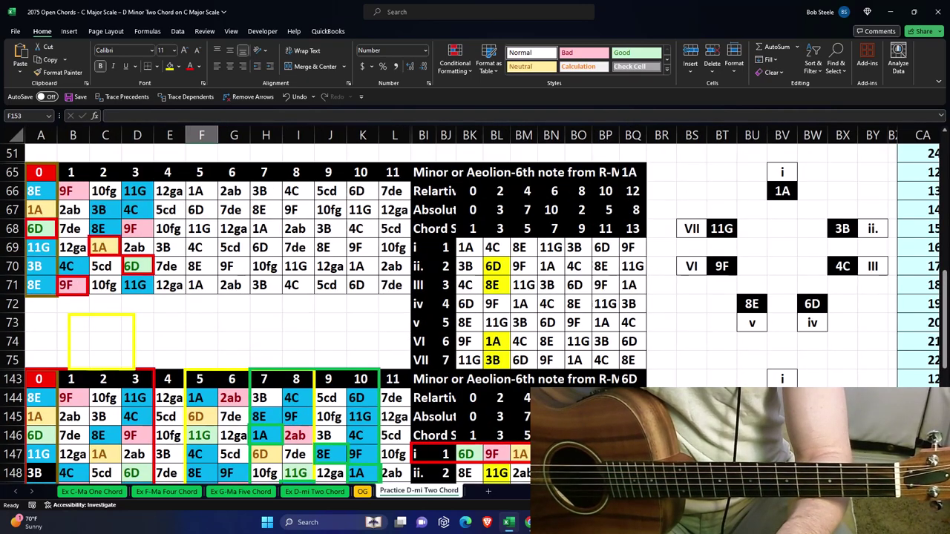
{"action": "scroll", "coordinate": [303, 320], "scroll_direction": "down", "scroll_amount": 1}
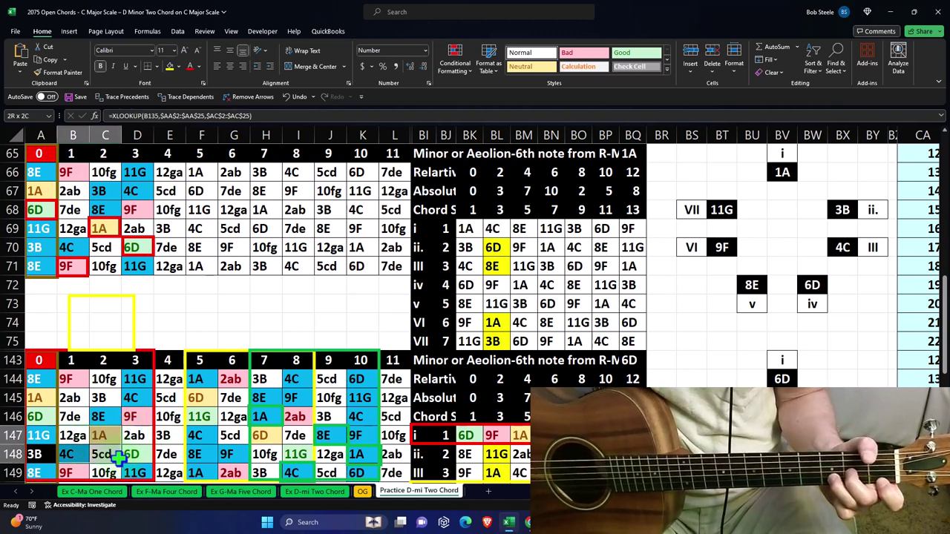
{"action": "left_click_drag", "start_coordinate": [77, 436], "coordinate": [137, 473]}
{"action": "left_click_drag", "start_coordinate": [72, 229], "coordinate": [139, 266]}
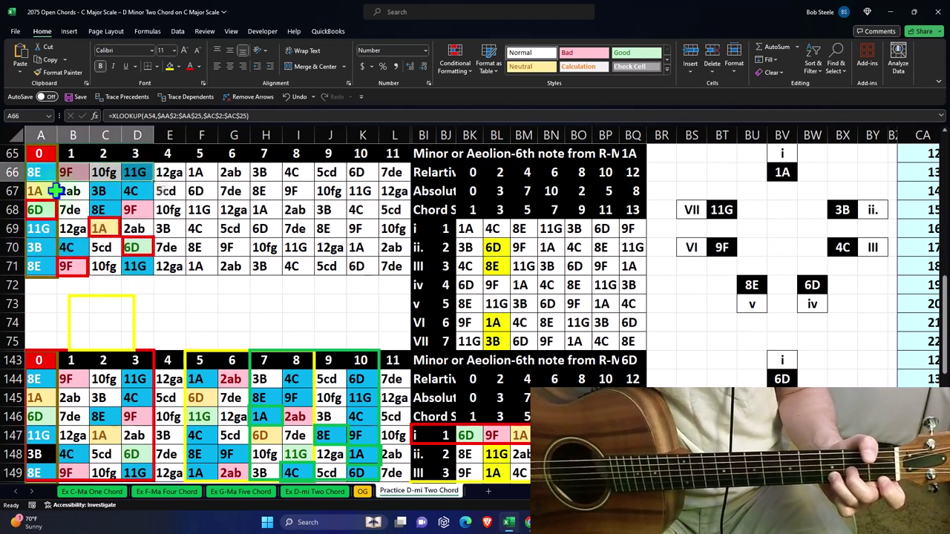
{"action": "left_click_drag", "start_coordinate": [35, 191], "coordinate": [138, 187]}
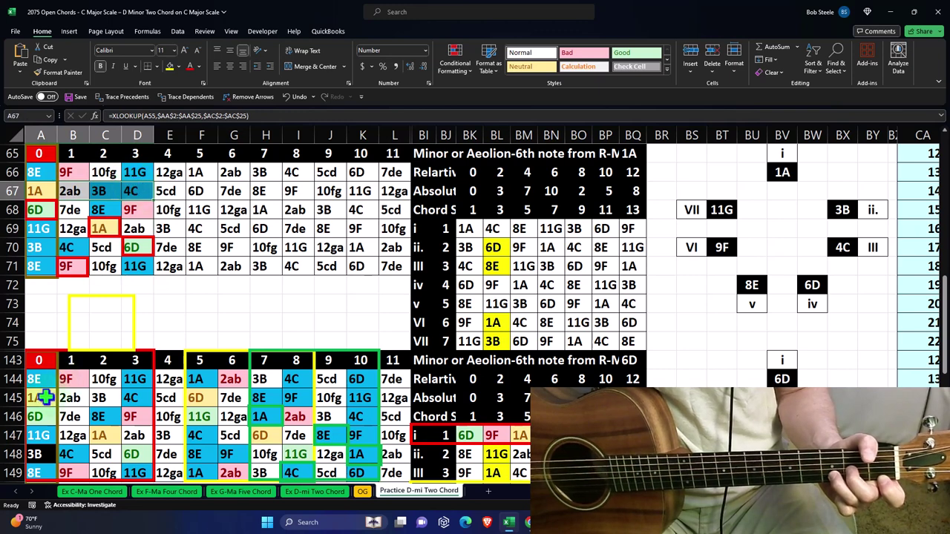
{"action": "left_click_drag", "start_coordinate": [41, 398], "coordinate": [125, 398]}
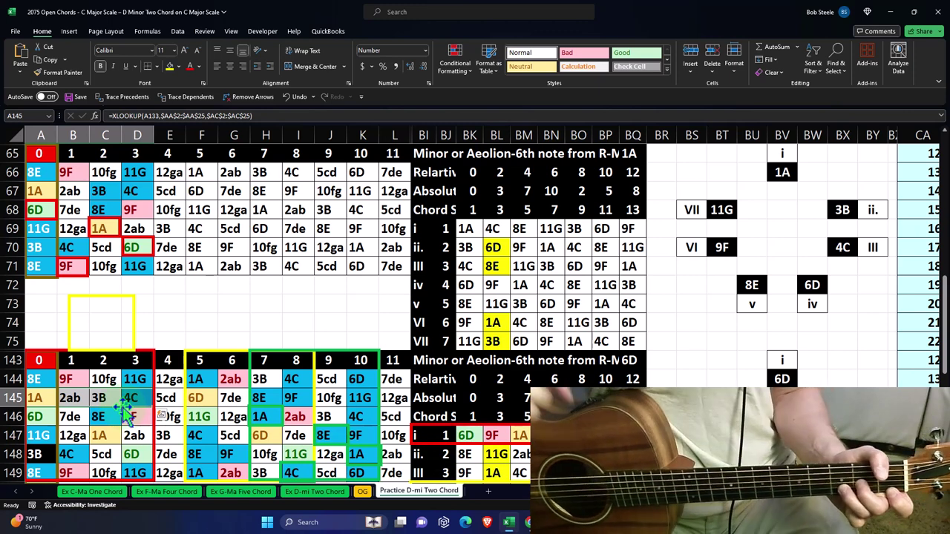
{"action": "left_click_drag", "start_coordinate": [78, 236], "coordinate": [127, 258]}
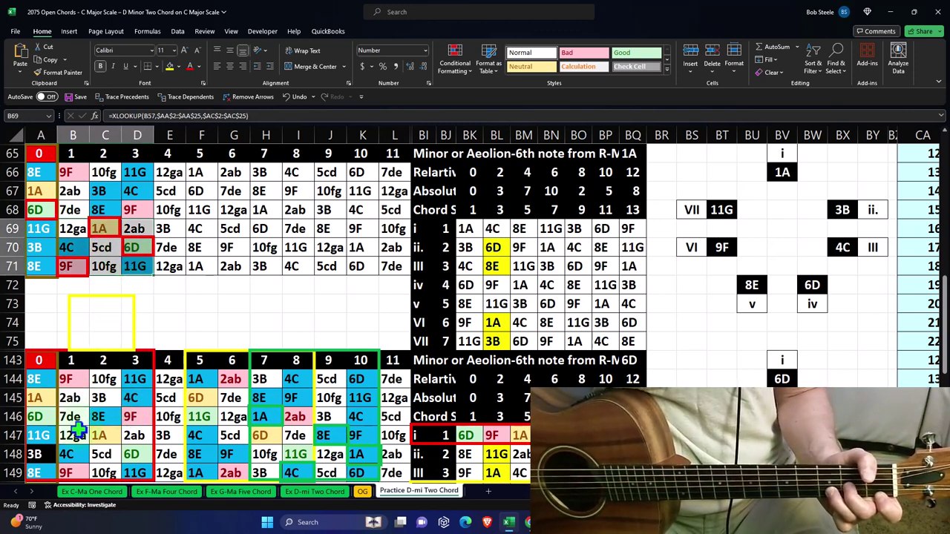
{"action": "left_click_drag", "start_coordinate": [78, 430], "coordinate": [126, 466]}
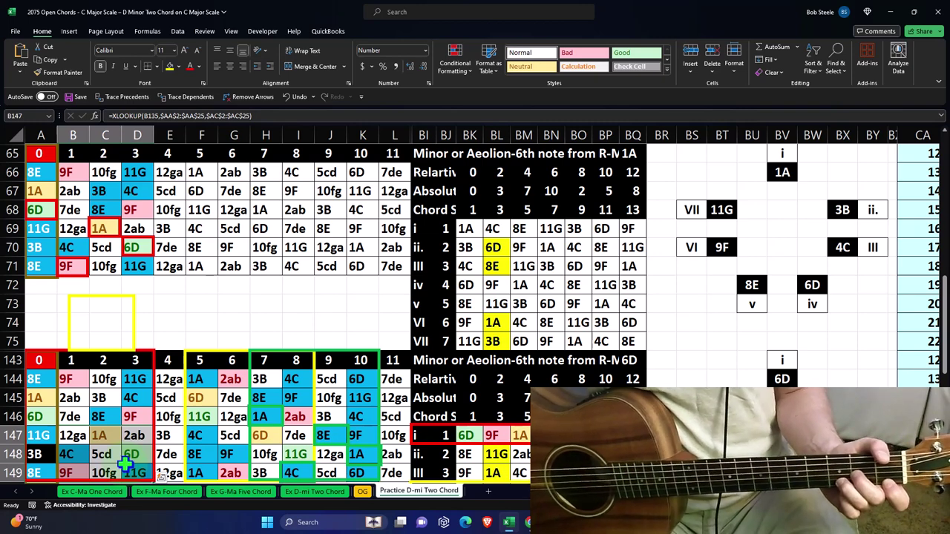
{"action": "left_click_drag", "start_coordinate": [10, 342], "coordinate": [10, 360]}
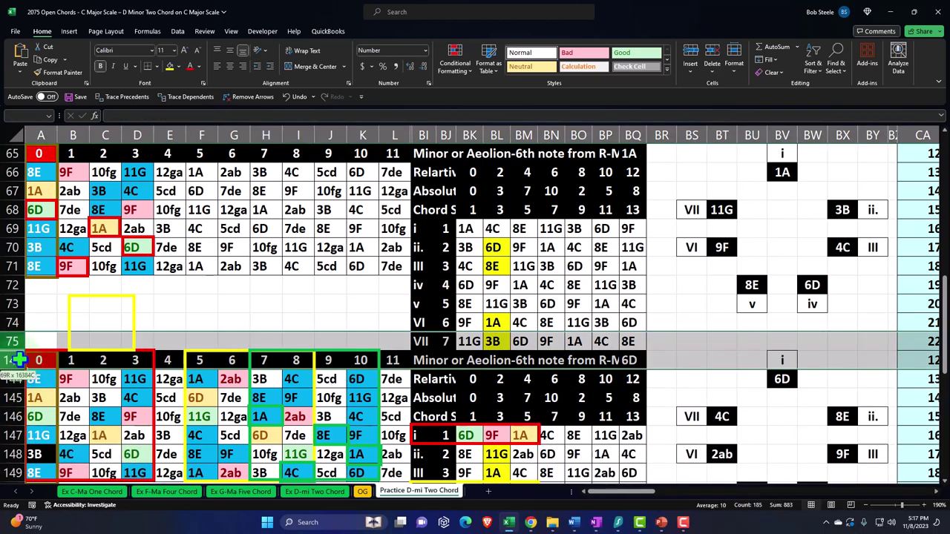
Unhide the hidden rows between 75 and 143
{"action": "right_click", "coordinate": [491, 351]}
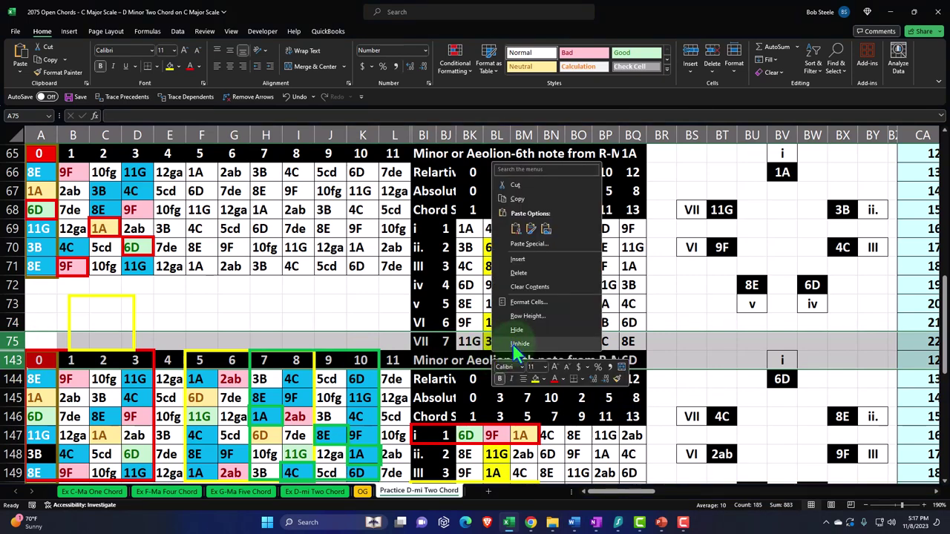
{"action": "left_click", "coordinate": [512, 343]}
{"action": "left_click", "coordinate": [407, 369]}
{"action": "scroll", "coordinate": [365, 371], "scroll_direction": "down", "scroll_amount": 1}
{"action": "scroll", "coordinate": [365, 371], "scroll_direction": "down", "scroll_amount": 1}
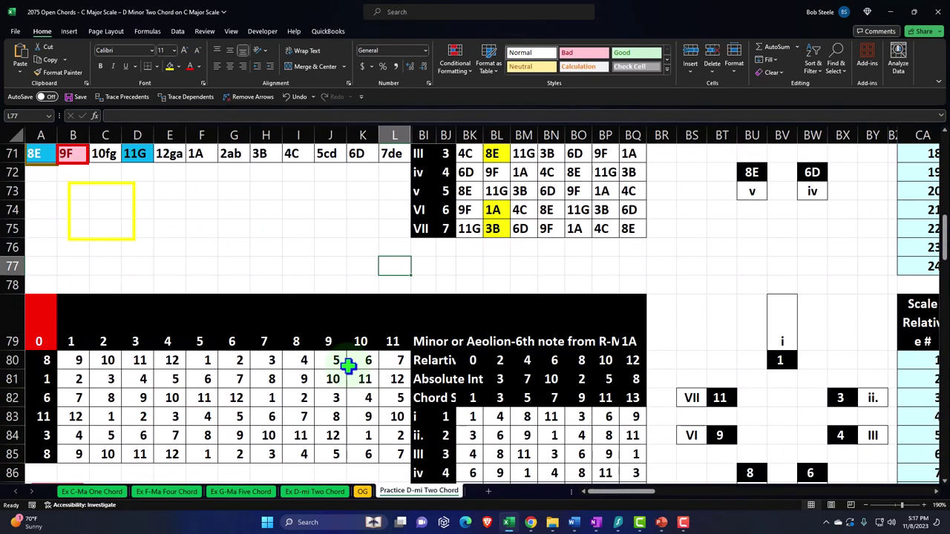
Hide the numeric fretboard grids in rows 78–90 and 104–116
{"action": "mouse_move", "coordinate": [15, 288]}
{"action": "left_mouse_down"}
{"action": "mouse_move", "coordinate": [46, 418]}
{"action": "mouse_move", "coordinate": [70, 418]}
{"action": "left_mouse_up"}
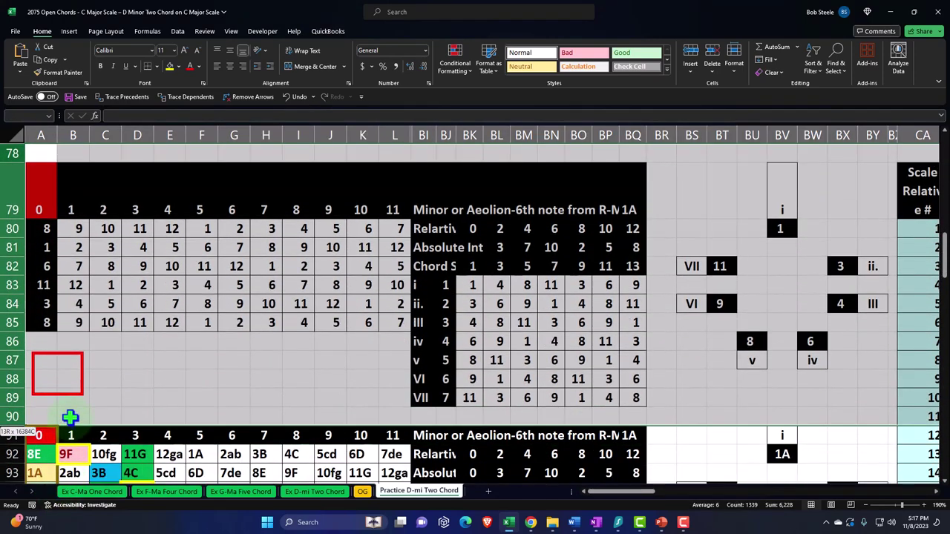
{"action": "right_click", "coordinate": [193, 360]}
{"action": "left_click", "coordinate": [216, 343]}
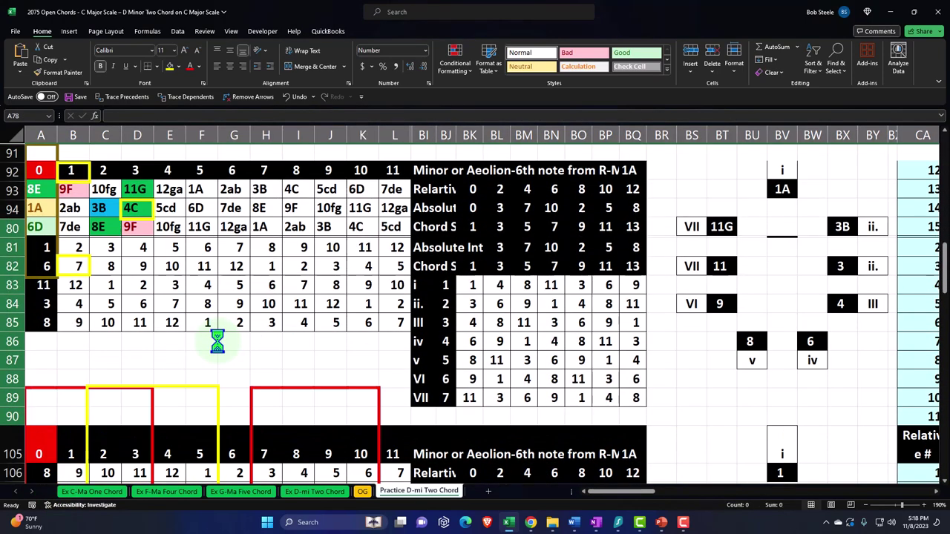
{"action": "scroll", "coordinate": [217, 342], "scroll_direction": "down", "scroll_amount": 1}
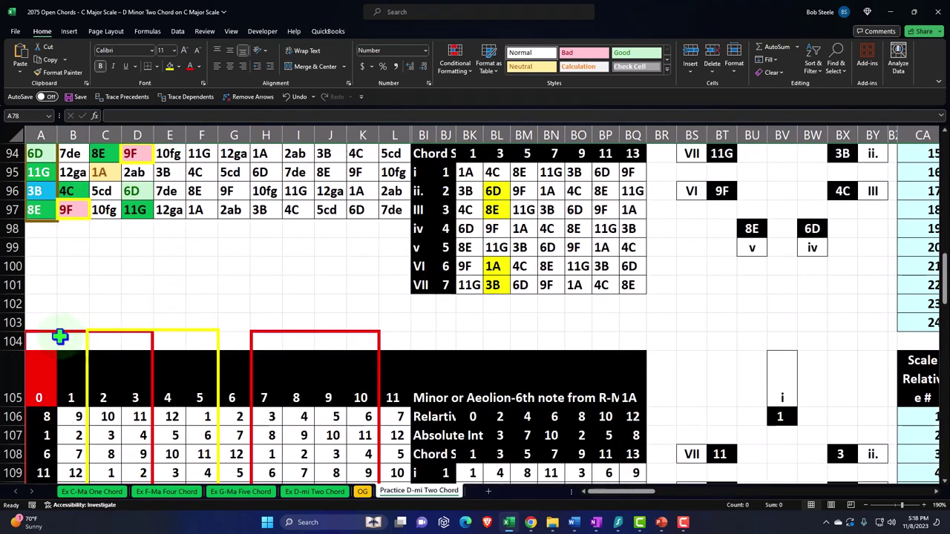
{"action": "mouse_move", "coordinate": [13, 341]}
{"action": "left_mouse_down"}
{"action": "mouse_move", "coordinate": [52, 503]}
{"action": "mouse_move", "coordinate": [79, 338]}
{"action": "left_mouse_up"}
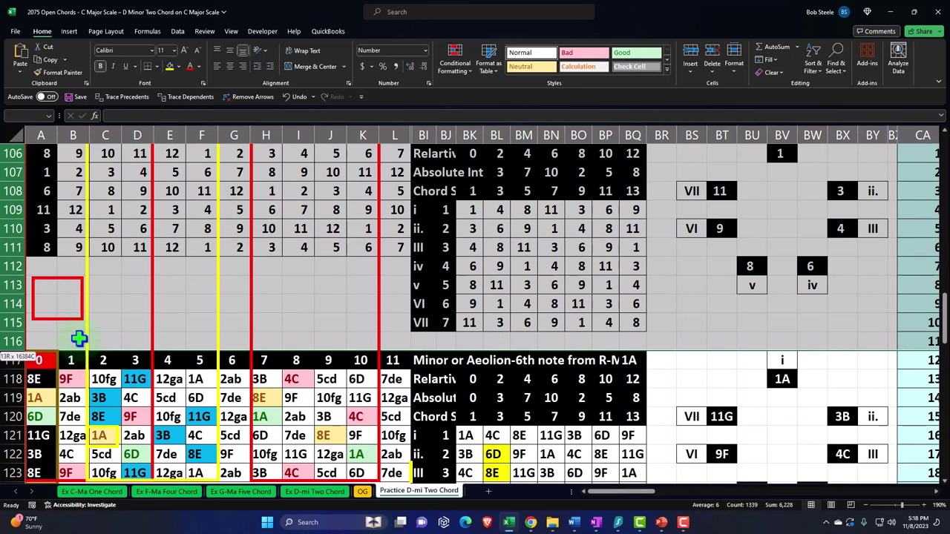
{"action": "right_click", "coordinate": [412, 254]}
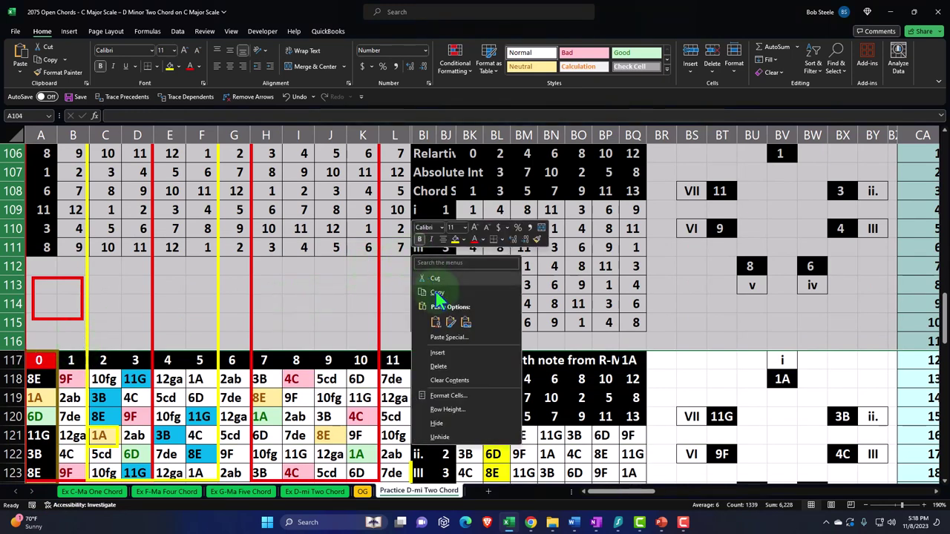
{"action": "left_click", "coordinate": [438, 423]}
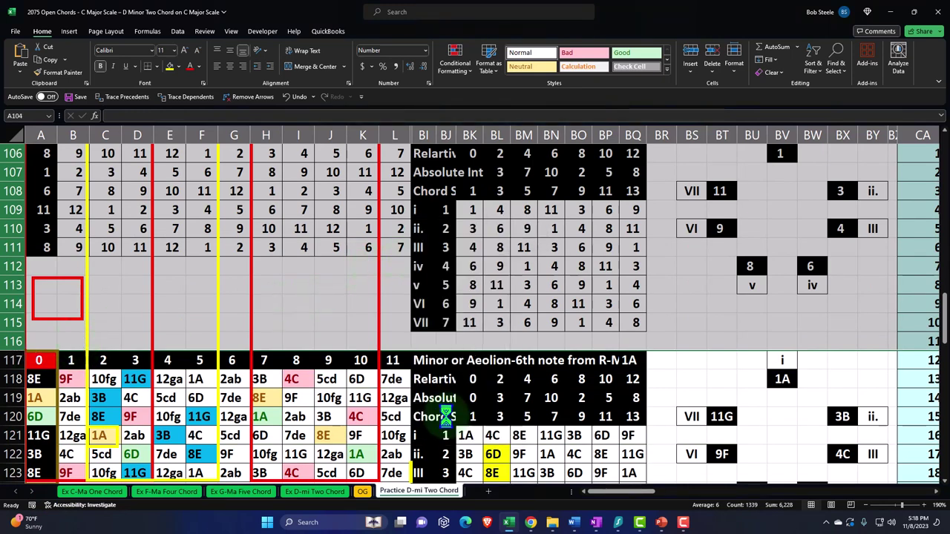
Hide the last numeric grid in rows 130–142, leaving the lettered note grids stacked
{"action": "scroll", "coordinate": [308, 339], "scroll_direction": "down", "scroll_amount": 2}
{"action": "scroll", "coordinate": [309, 339], "scroll_direction": "down", "scroll_amount": 2}
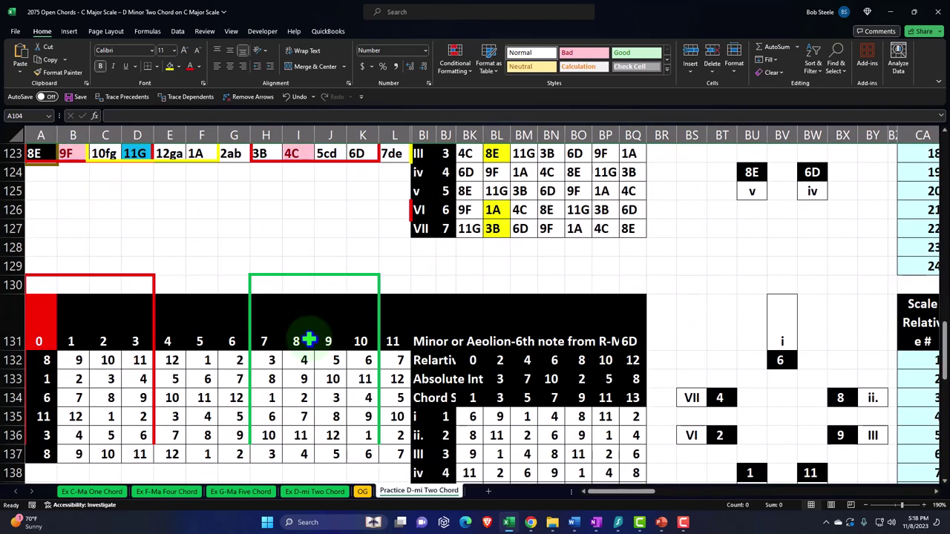
{"action": "mouse_move", "coordinate": [6, 280]}
{"action": "left_mouse_down"}
{"action": "mouse_move", "coordinate": [86, 326]}
{"action": "mouse_move", "coordinate": [85, 316]}
{"action": "left_mouse_up"}
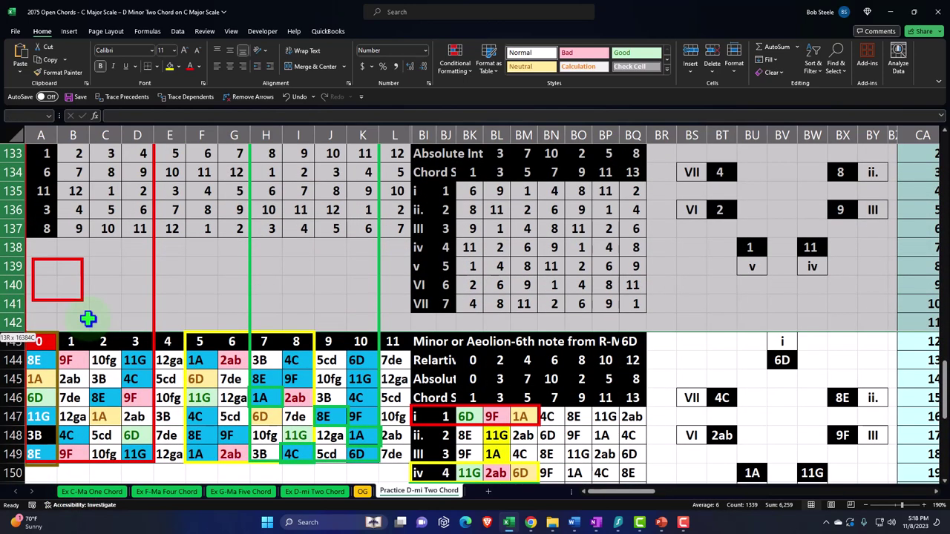
{"action": "right_click", "coordinate": [137, 253]}
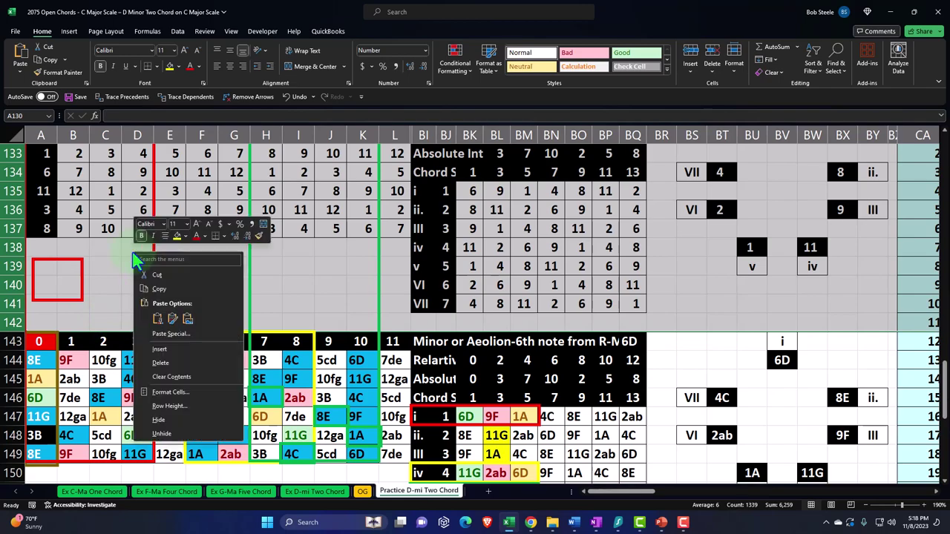
{"action": "left_click", "coordinate": [159, 419]}
{"action": "scroll", "coordinate": [165, 401], "scroll_direction": "down", "scroll_amount": 1}
{"action": "scroll", "coordinate": [165, 401], "scroll_direction": "down", "scroll_amount": 1}
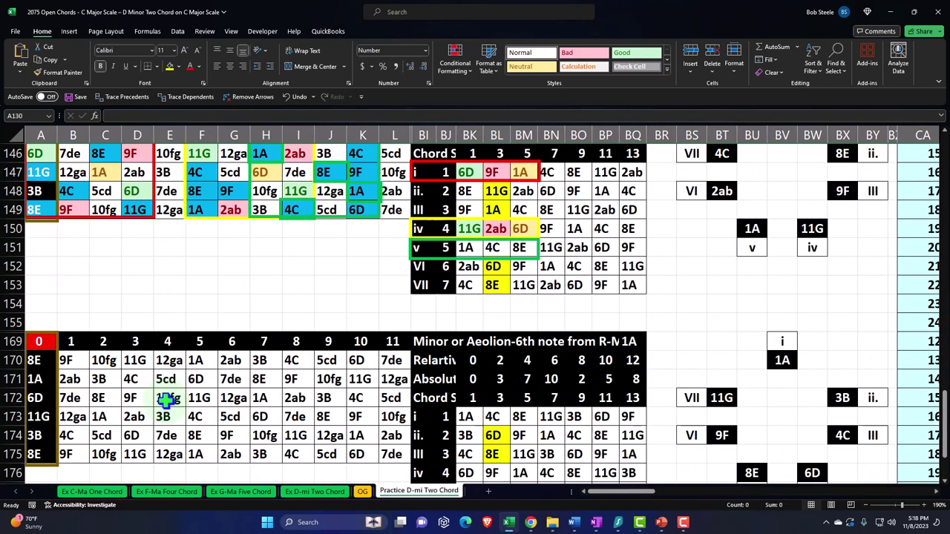
{"action": "scroll", "coordinate": [166, 397], "scroll_direction": "down", "scroll_amount": 2}
{"action": "scroll", "coordinate": [165, 397], "scroll_direction": "up", "scroll_amount": 5}
{"action": "scroll", "coordinate": [166, 386], "scroll_direction": "up", "scroll_amount": 8}
{"action": "scroll", "coordinate": [166, 385], "scroll_direction": "up", "scroll_amount": 5}
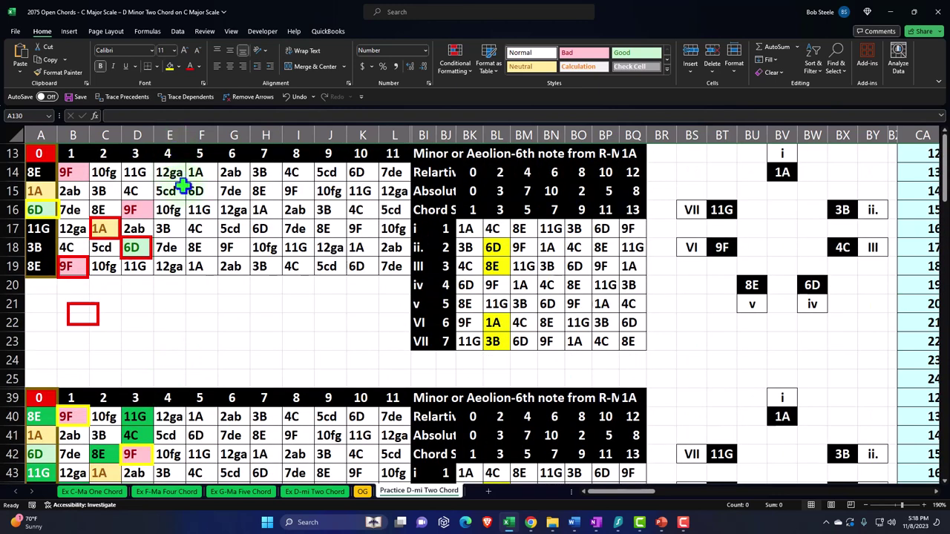
Unhide columns M through Y
{"action": "left_click", "coordinate": [170, 134]}
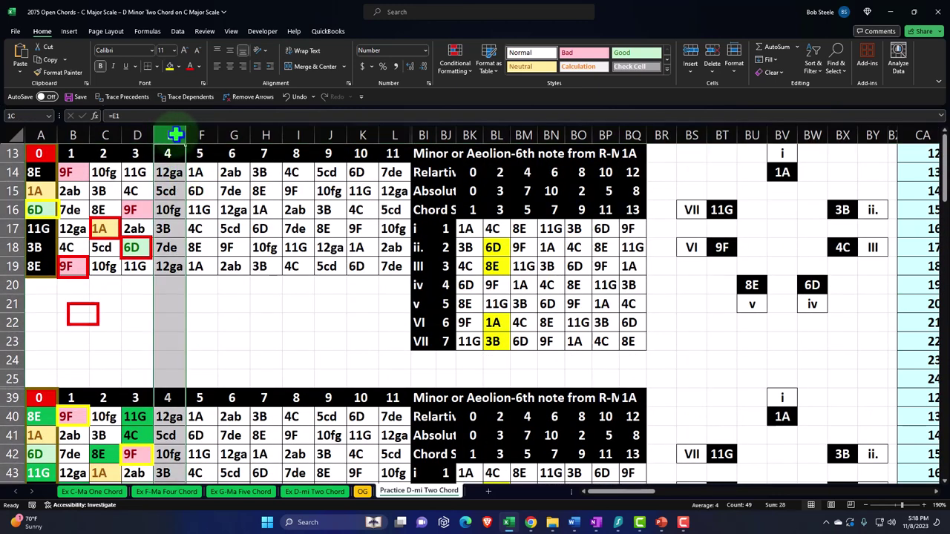
{"action": "left_click", "coordinate": [394, 135]}
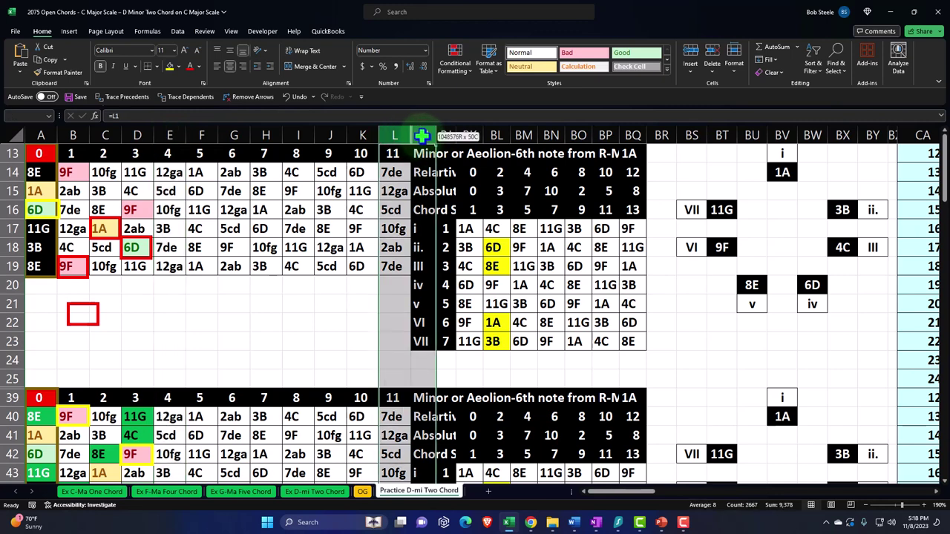
{"action": "right_click", "coordinate": [415, 176]}
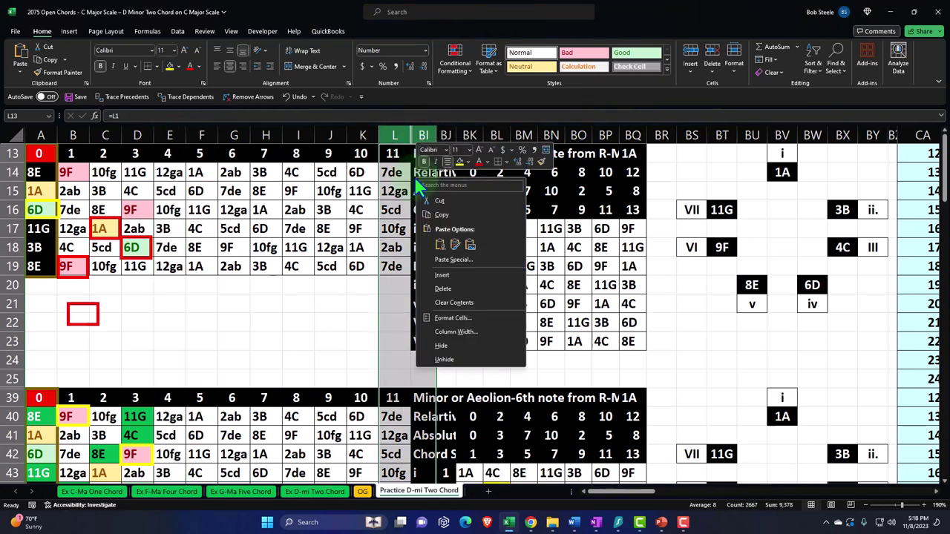
{"action": "left_click", "coordinate": [455, 365]}
{"action": "left_click", "coordinate": [430, 303]}
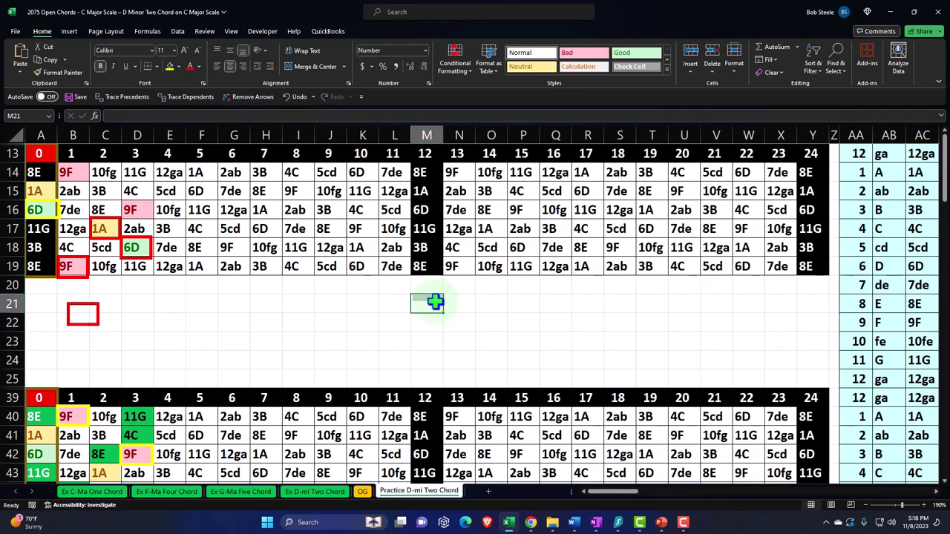
Hide columns E through AJ so frets 0–3 sit beside the Major/Ionian table
{"action": "left_click", "coordinate": [174, 135]}
{"action": "mouse_move", "coordinate": [203, 139]}
{"action": "left_mouse_down"}
{"action": "mouse_move", "coordinate": [688, 156]}
{"action": "mouse_move", "coordinate": [593, 156]}
{"action": "left_mouse_up"}
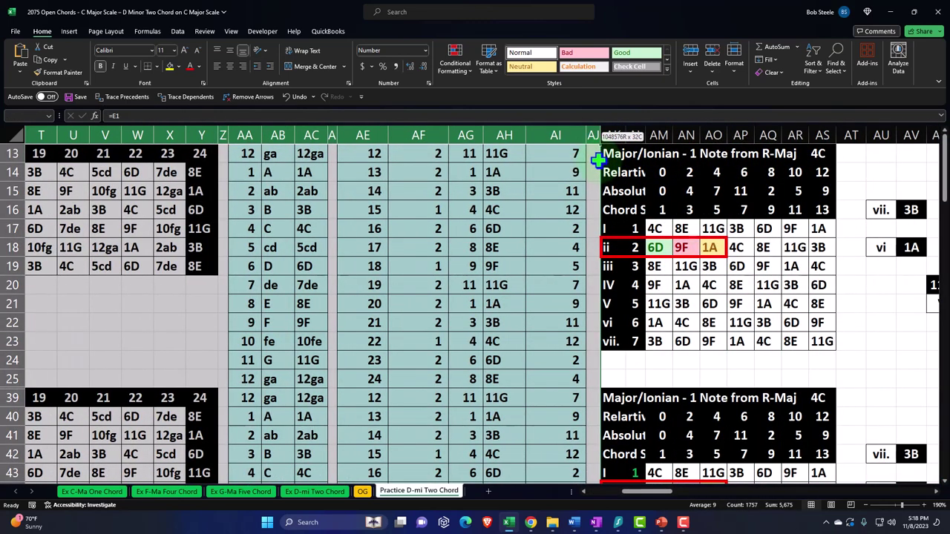
{"action": "right_click", "coordinate": [248, 283]}
{"action": "left_click", "coordinate": [295, 449]}
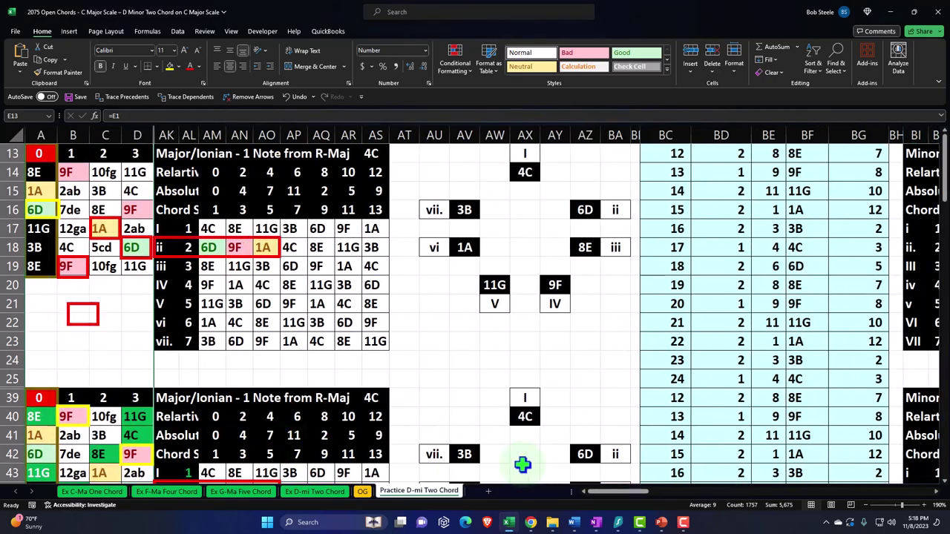
{"action": "left_click", "coordinate": [137, 360]}
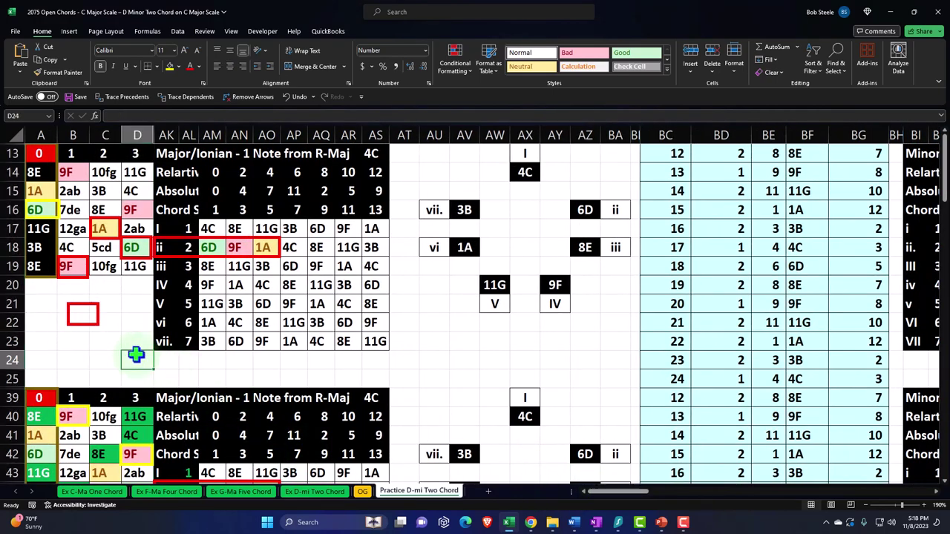
Select the chord-structure numbers 1, 3, 5 in AM16:AO16 of the Ionian table
{"action": "scroll", "coordinate": [135, 354], "scroll_direction": "up", "scroll_amount": 3}
{"action": "scroll", "coordinate": [137, 354], "scroll_direction": "up", "scroll_amount": 2}
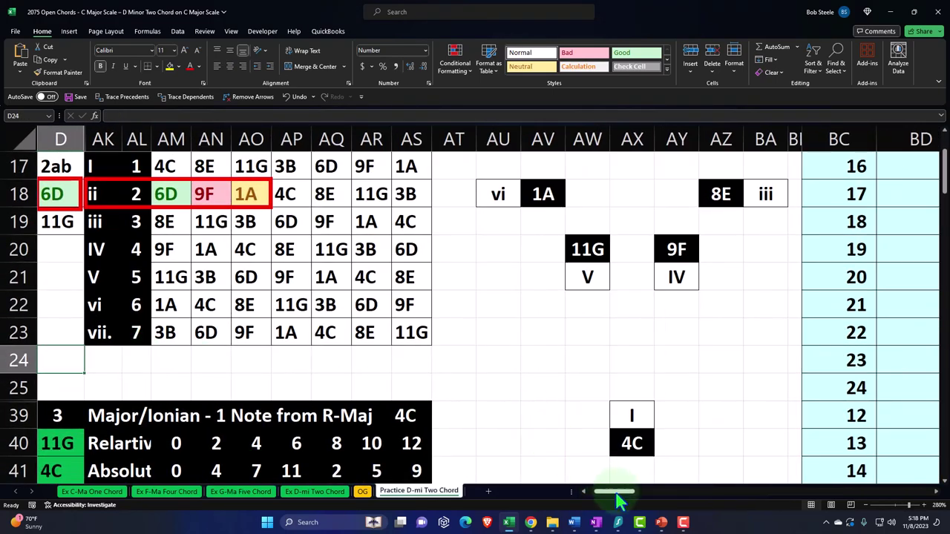
{"action": "scroll", "coordinate": [312, 382], "scroll_direction": "left", "scroll_amount": 3}
{"action": "scroll", "coordinate": [313, 381], "scroll_direction": "up", "scroll_amount": 2}
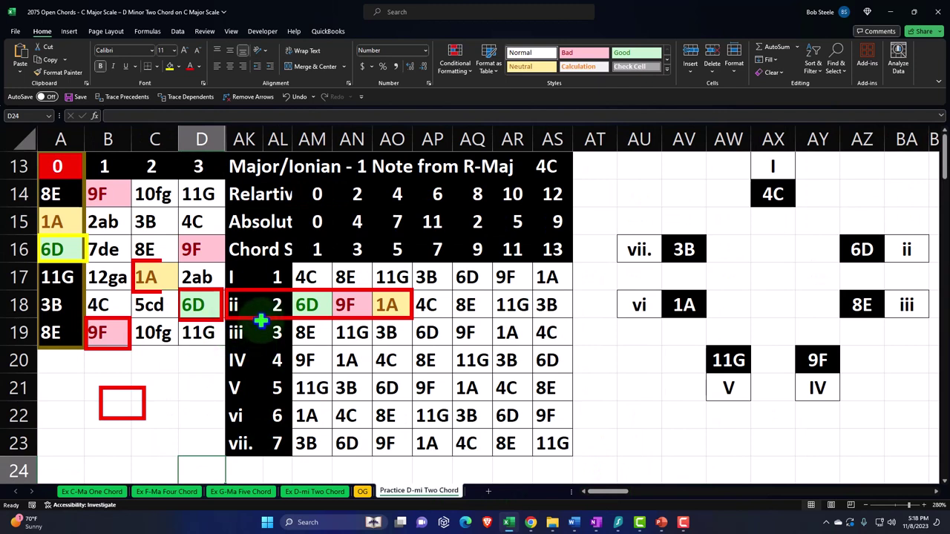
{"action": "left_click_drag", "start_coordinate": [324, 248], "coordinate": [386, 249]}
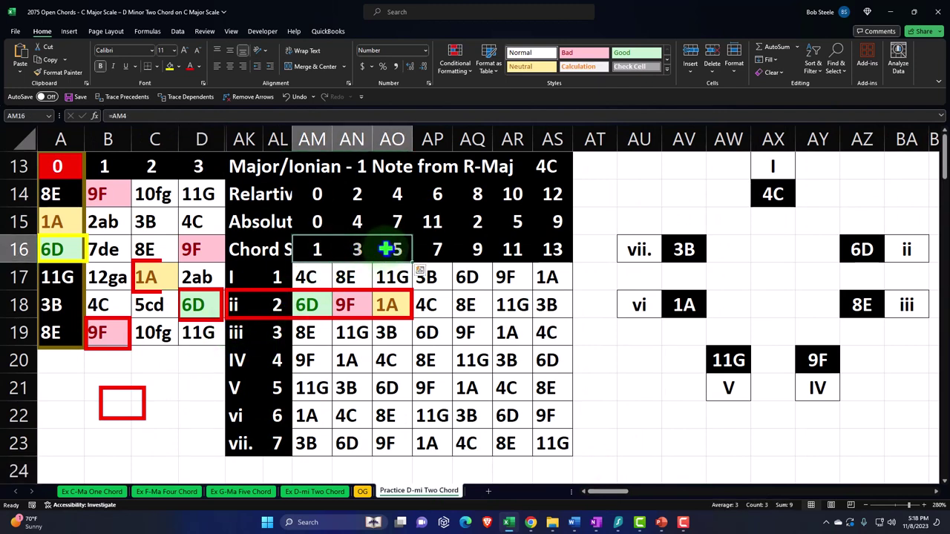